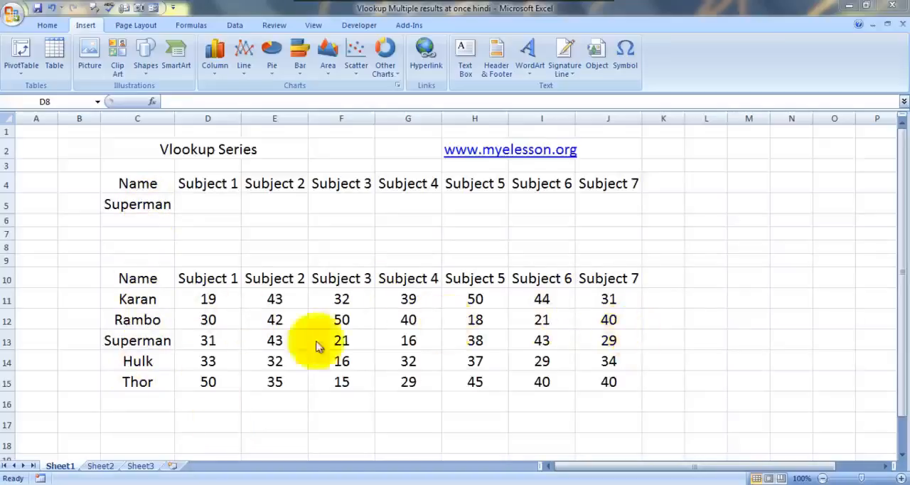
left_click(125, 204)
key("Up")
key("Up")
key("Left")
key("Up")
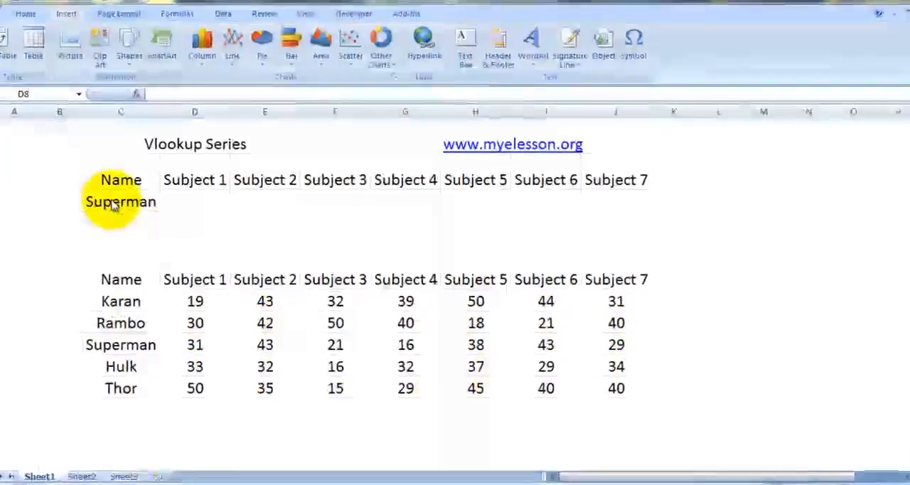
key("Right")
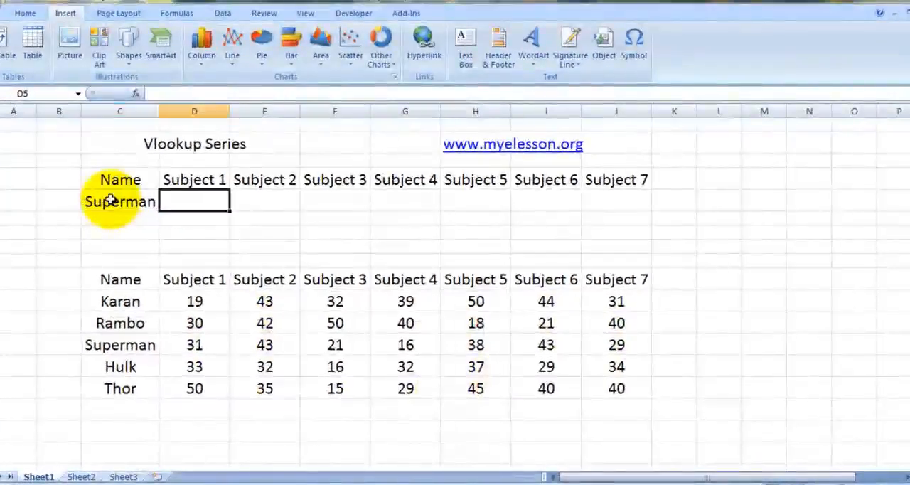
key("Left")
key("Right")
key("Right")
key("Left")
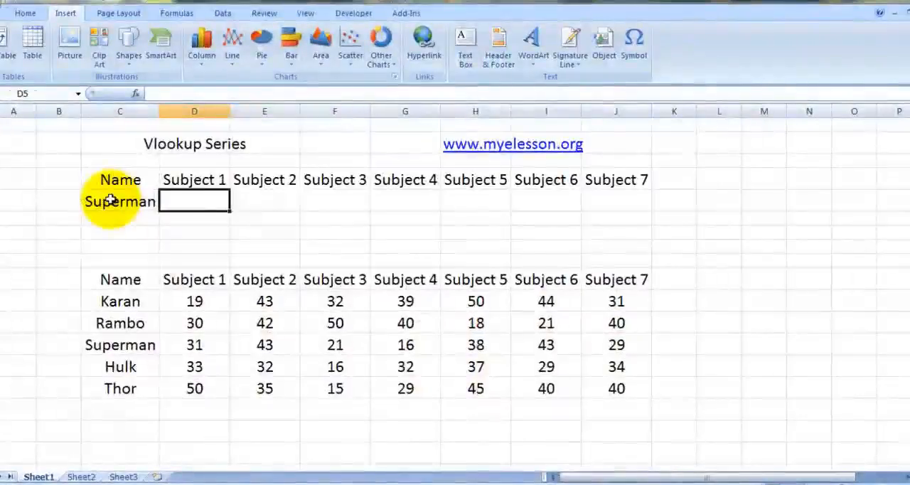
Step: Begin a VLOOKUP formula for the range D5:J5, using the absolute reference $C$5 as the lookup value
key("shift+Right")
key("shift+Right")
key("shift+Right")
key("shift+Right")
key("shift+Right")
key("shift+Right")
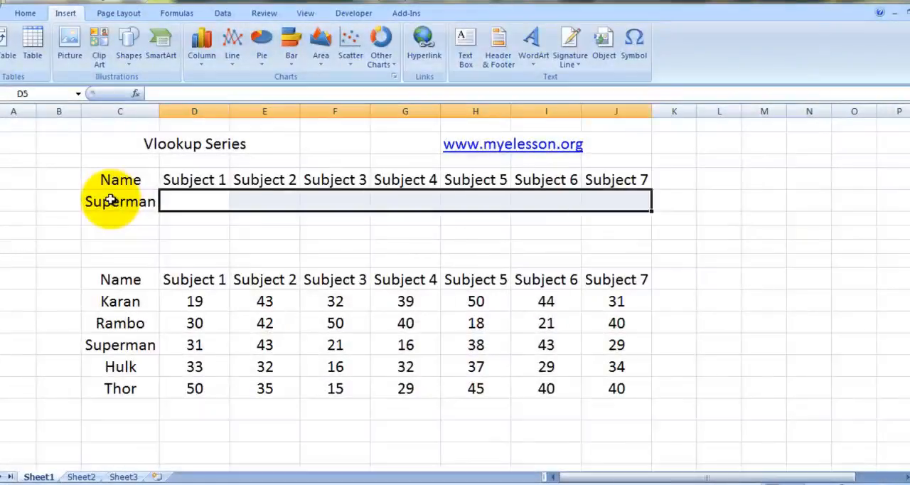
key("Right")
key("Left")
key("shift+Right")
key("shift+Right")
key("shift+Right")
key("shift+Right")
key("shift+Right")
key("shift+Right")
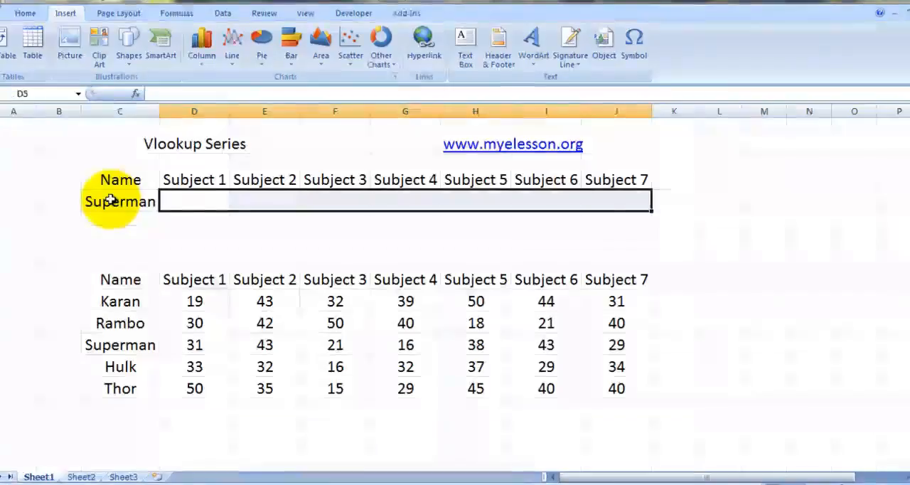
type("=")
type("vlo")
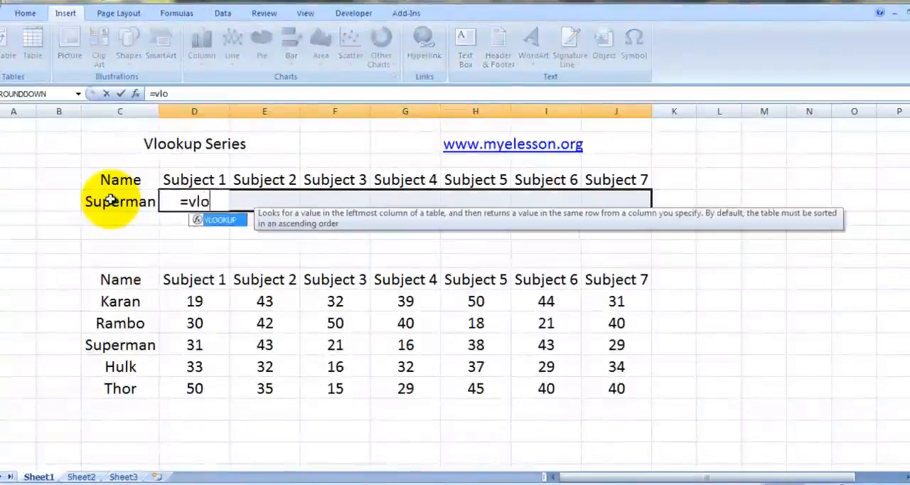
key("Tab")
left_click(112, 201)
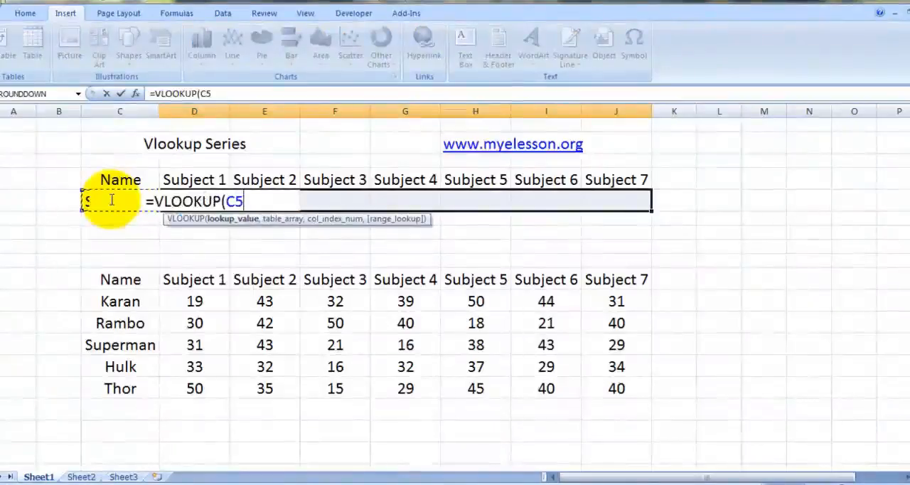
key("F4")
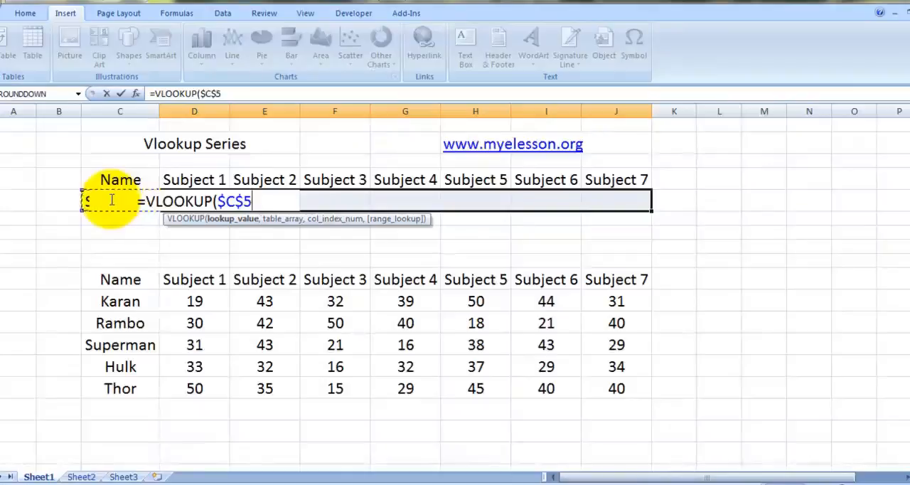
type(",")
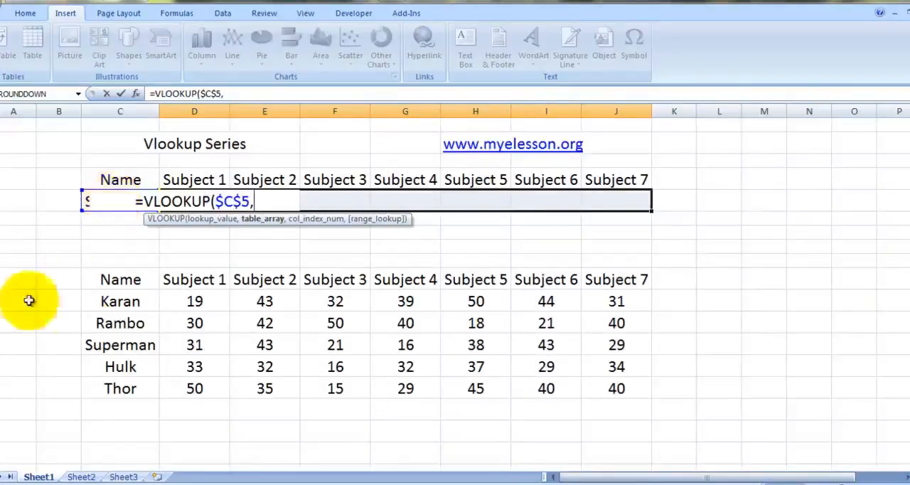
Step: Set the VLOOKUP table array to the whole marks table including headers, locked as $C$10:$J$15
left_click(116, 284)
key("shift+Right")
key("shift+Right")
key("shift+Right")
key("shift+Right")
key("shift+Right")
key("shift+Right")
key("shift+Right")
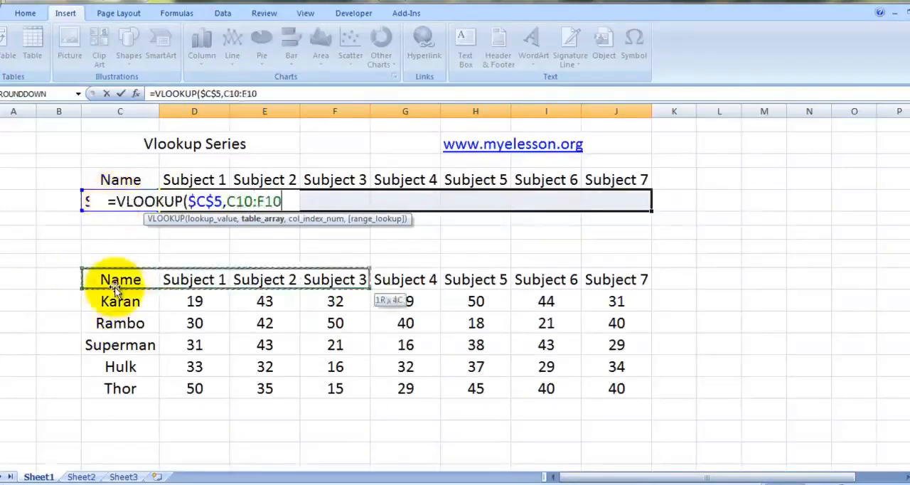
key("shift+Down")
key("shift+Down")
key("shift+Down")
key("shift+Down")
key("shift+Down")
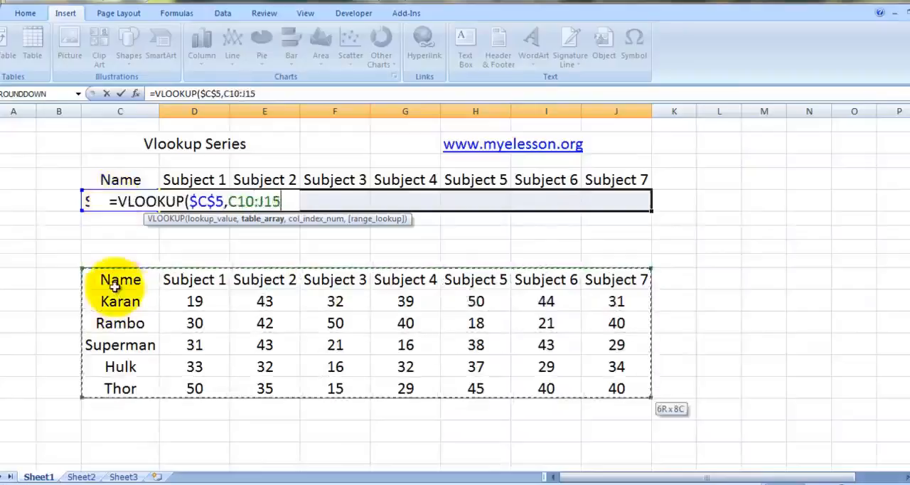
key("F4")
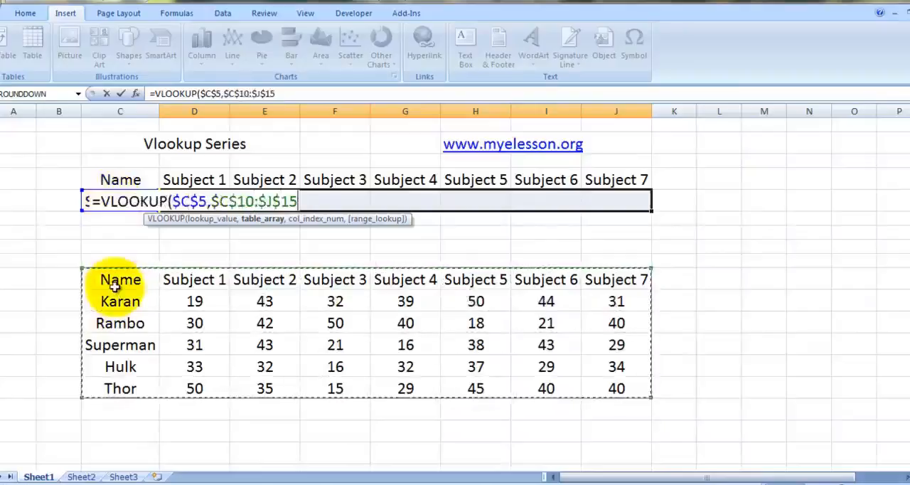
type(",")
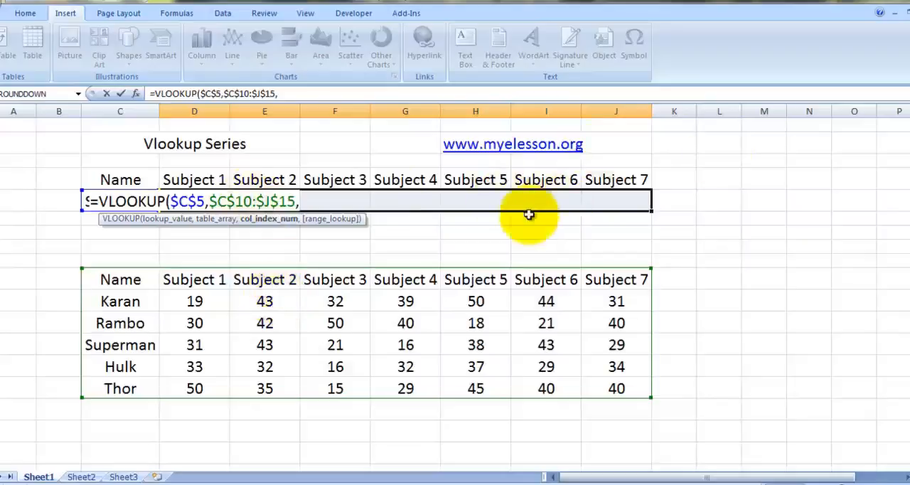
Step: Supply the VLOOKUP column index with a nested COLUMNS($C4:D4) function, locking only the starting column
type("cou")
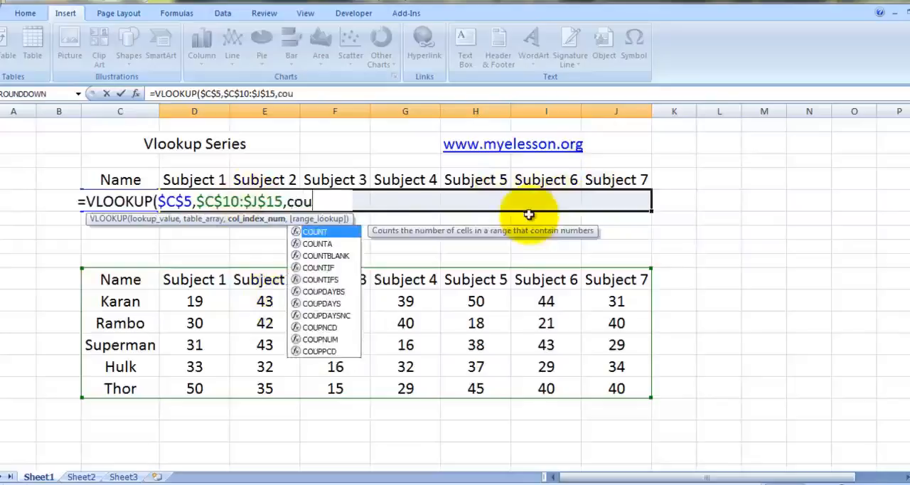
key("BackSpace")
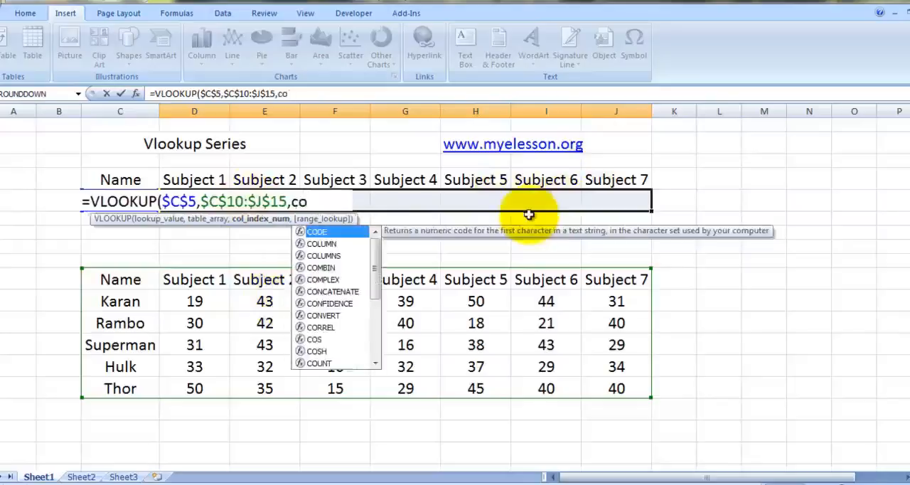
type("lu")
key("Down")
key("Tab")
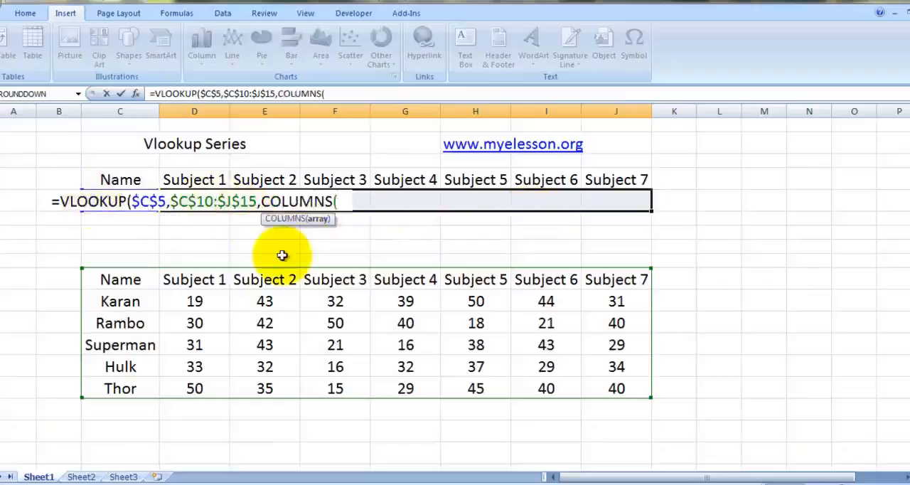
type("$")
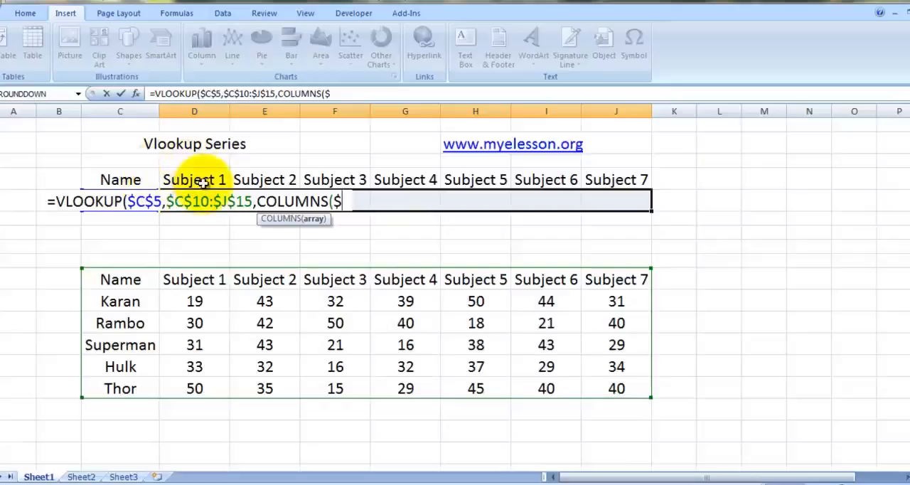
type("c4")
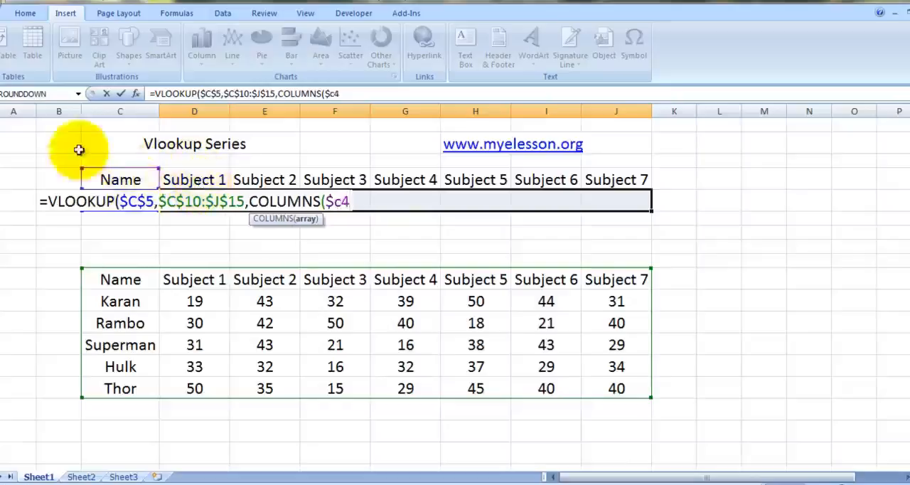
type(":")
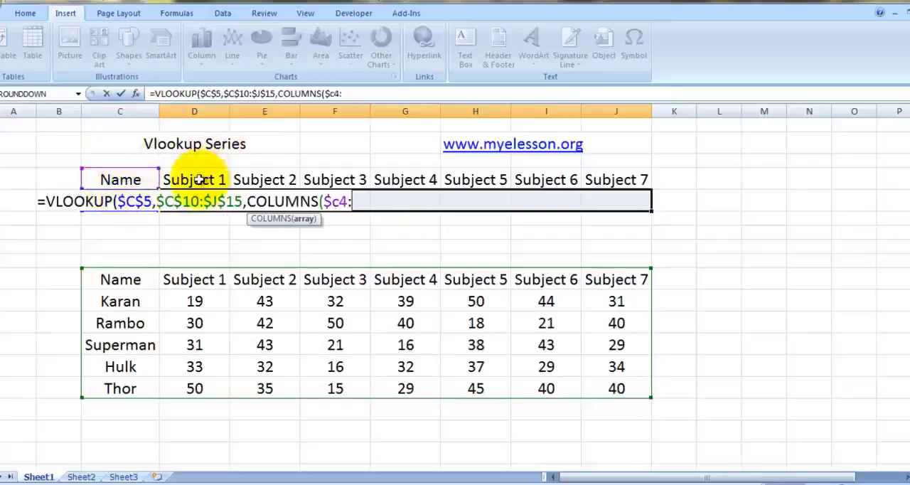
type("d4")
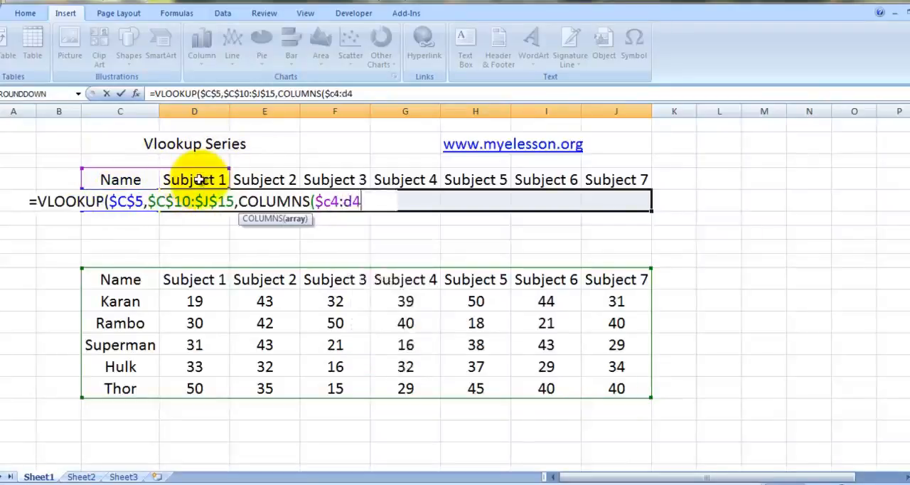
type(")")
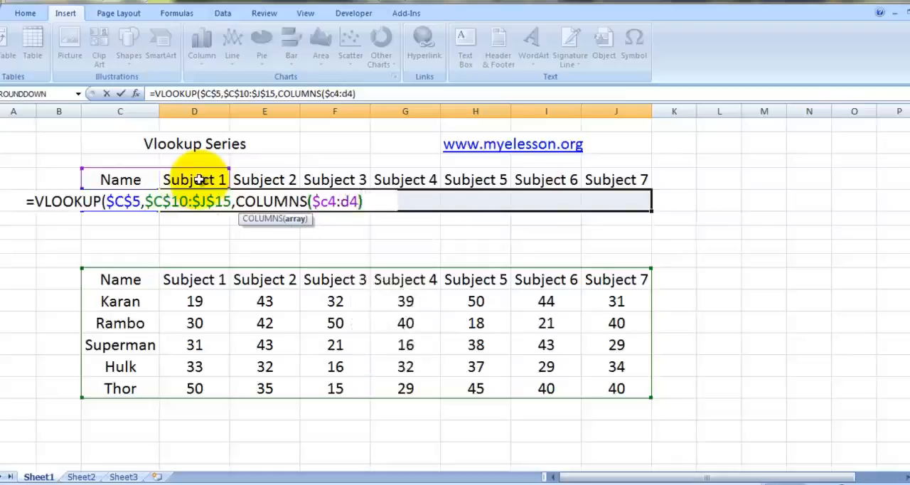
type(",0)")
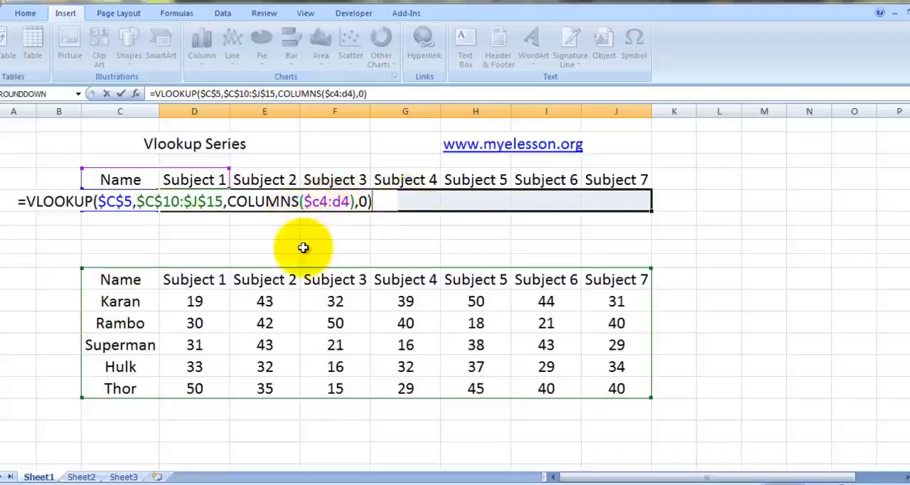
Step: Finish the VLOOKUP with 0 for an exact match and enter it in all selected cells D5:J5 at once
key("ctrl+Return")
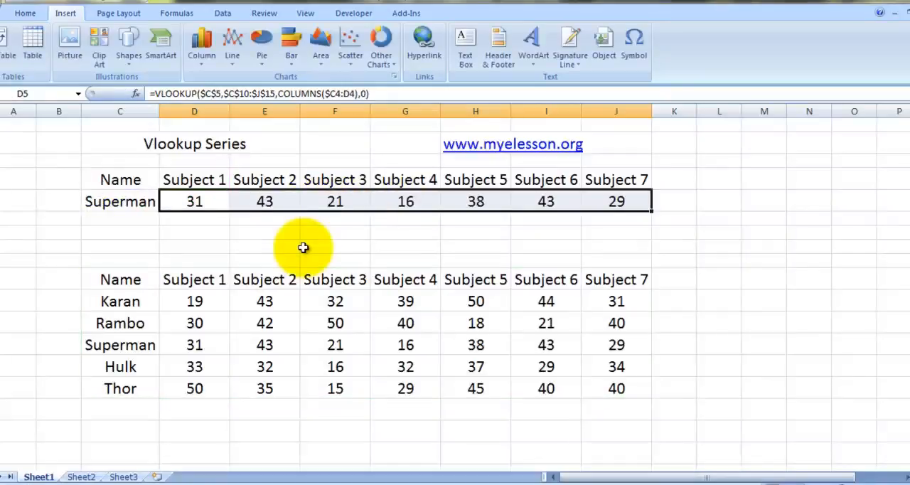
Step: Examine how the COLUMNS range changes in the formulas across D5:J5
key("Right")
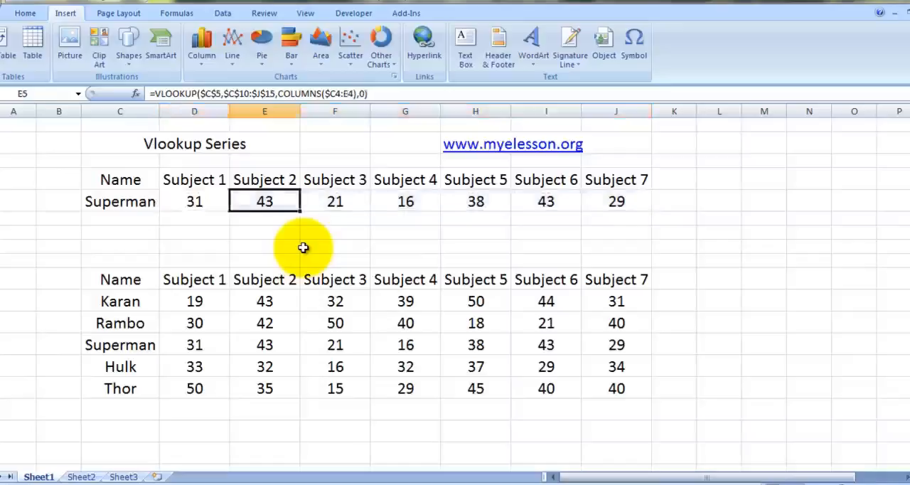
key("Left")
key("Right")
key("Right")
key("Right")
key("Right")
key("Right")
key("Right")
key("Left")
key("Left")
key("Left")
key("Left")
key("Left")
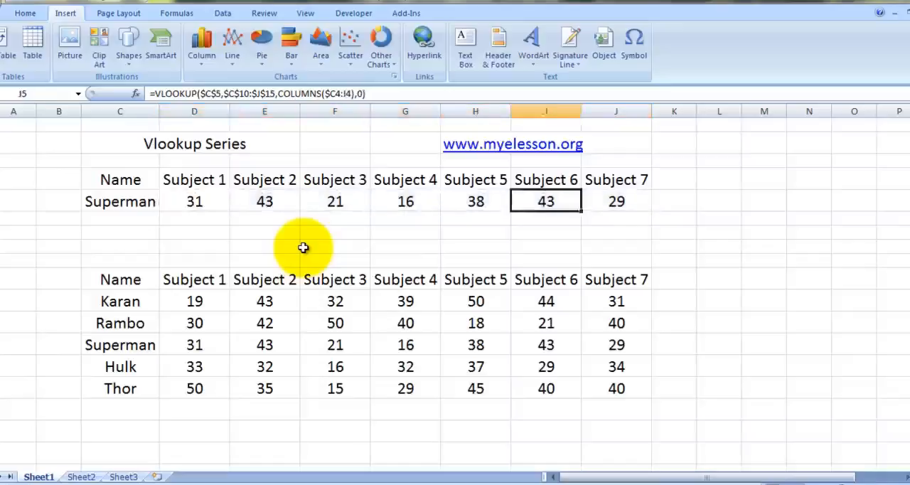
key("Left")
key("Left")
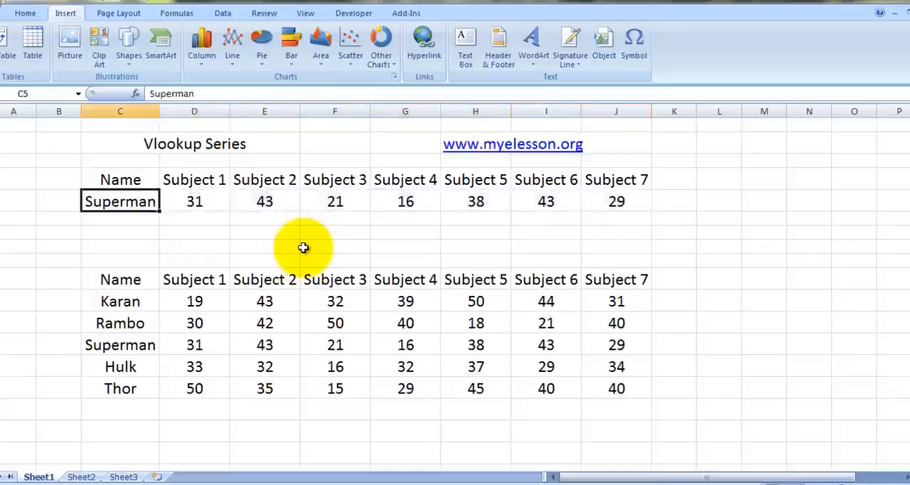
Step: Test the lookup by entering hulk as the name in C5 and replacing it with thor
type("hulk")
key("Return")
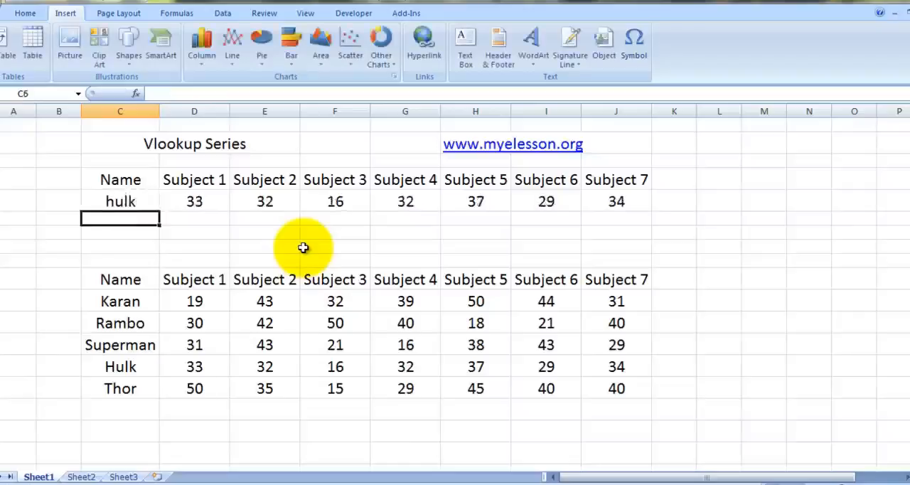
key("Up")
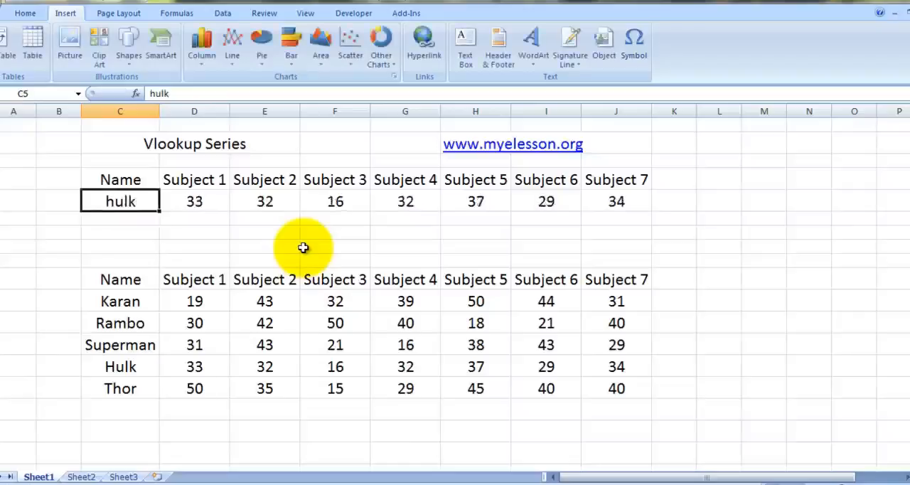
type("thor")
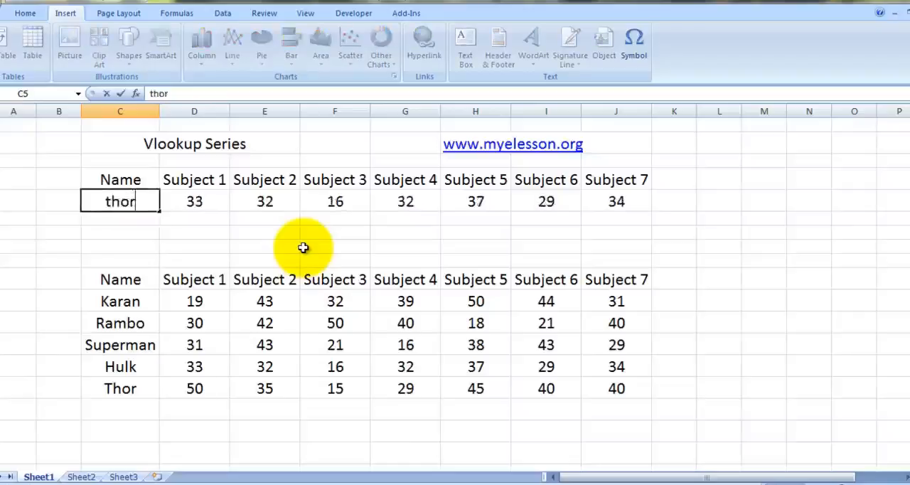
key("Return")
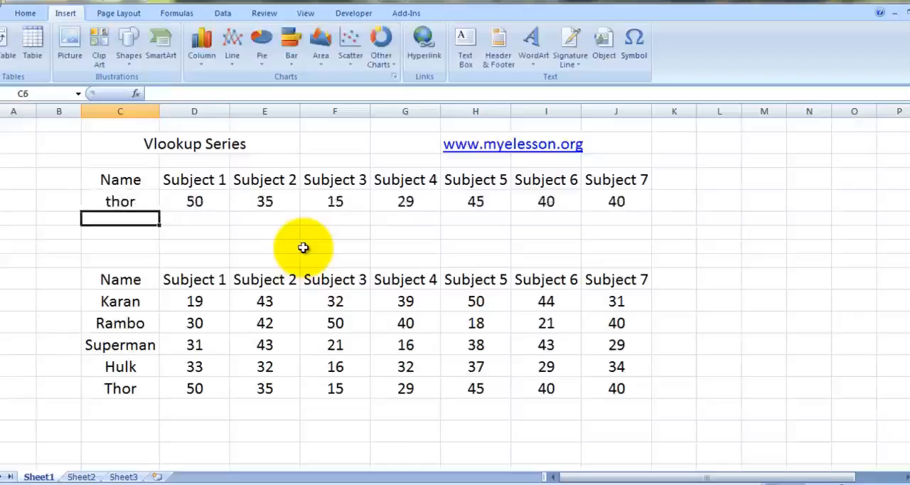
Step: Clear the VLOOKUP formulas from the Subject 1 to Subject 7 result cells D5:J5
key("Right")
key("Right")
key("Up")
key("Left")
key("shift+Right")
key("shift+Right")
key("shift+Right")
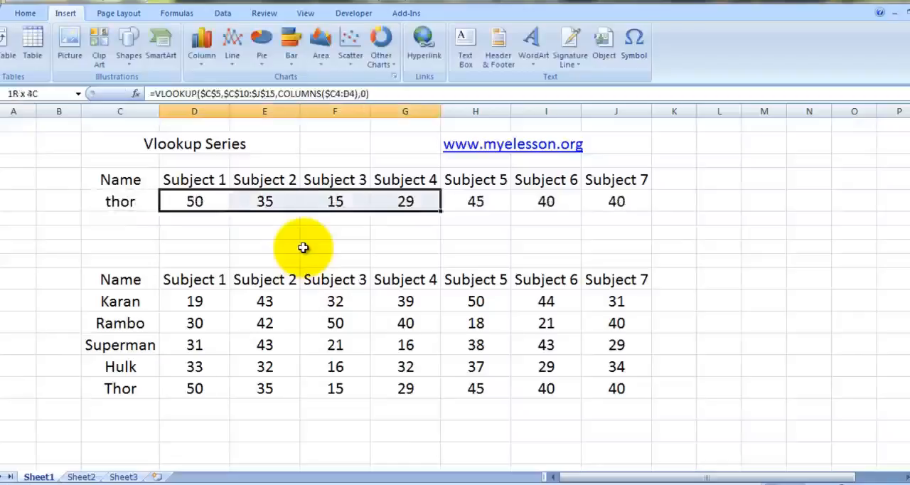
key("shift+Right")
key("shift+Right")
key("shift+Right")
key("Delete")
key("shift+BackSpace")
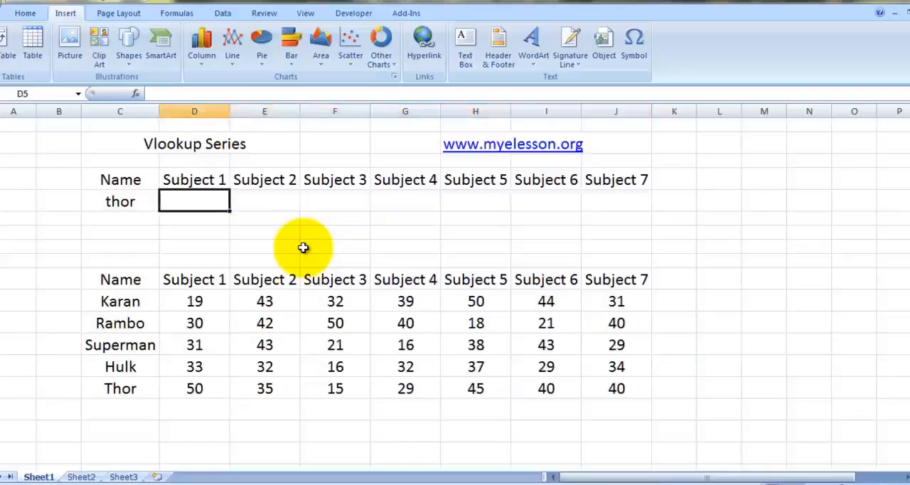
Step: Start a VLOOKUP in D5 with the name cell as the absolute lookup value $C$5
type("=v")
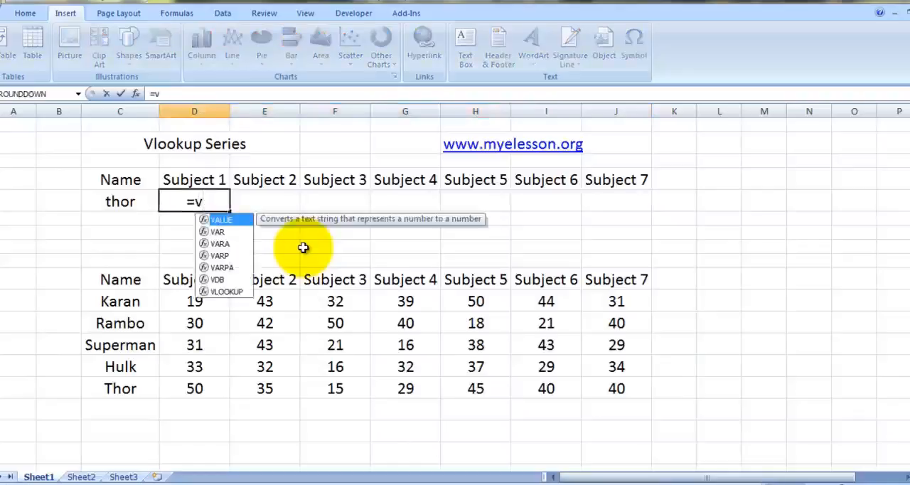
key("Down")
key("Down")
key("Down")
key("Down")
key("Down")
key("Down")
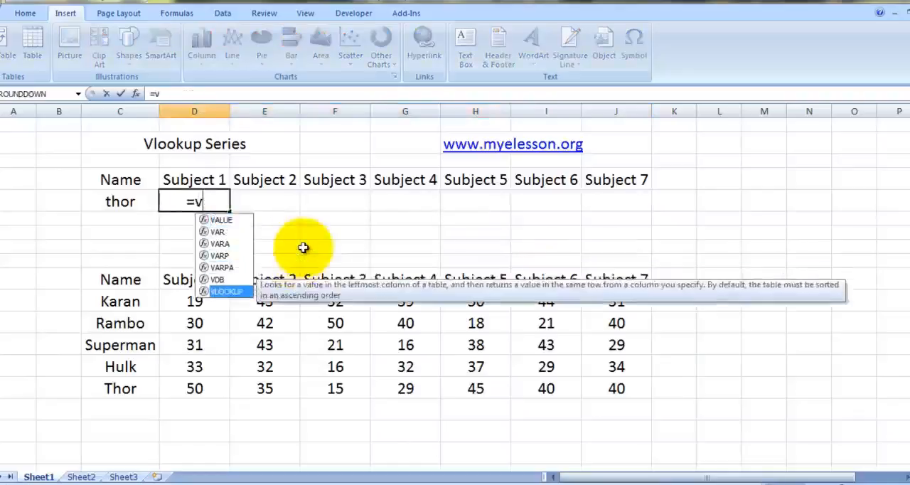
key("Tab")
key("Left")
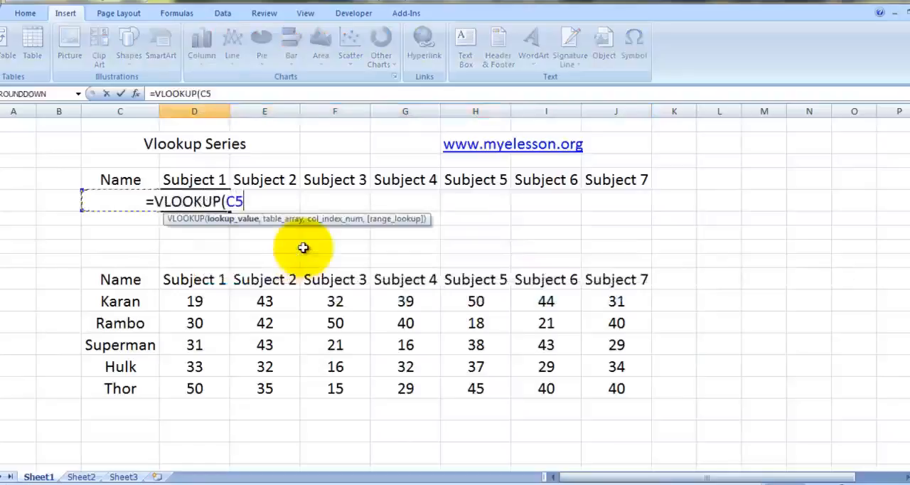
key("F4")
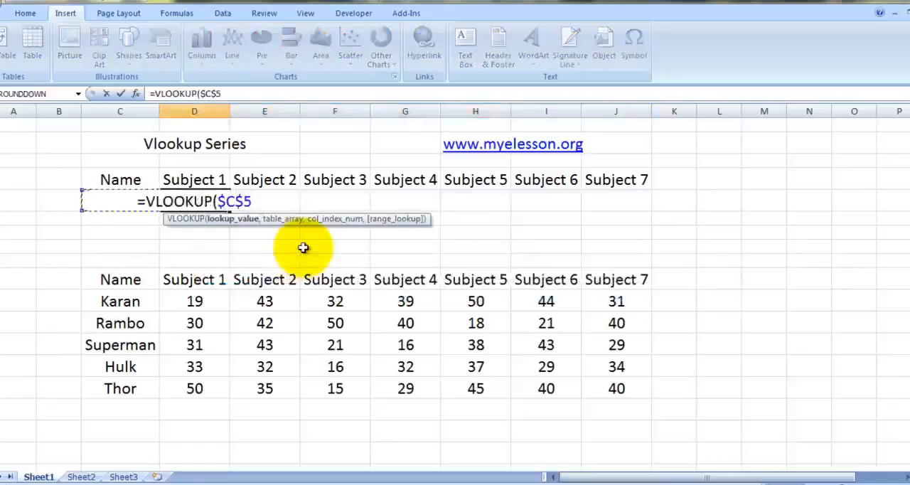
type(",")
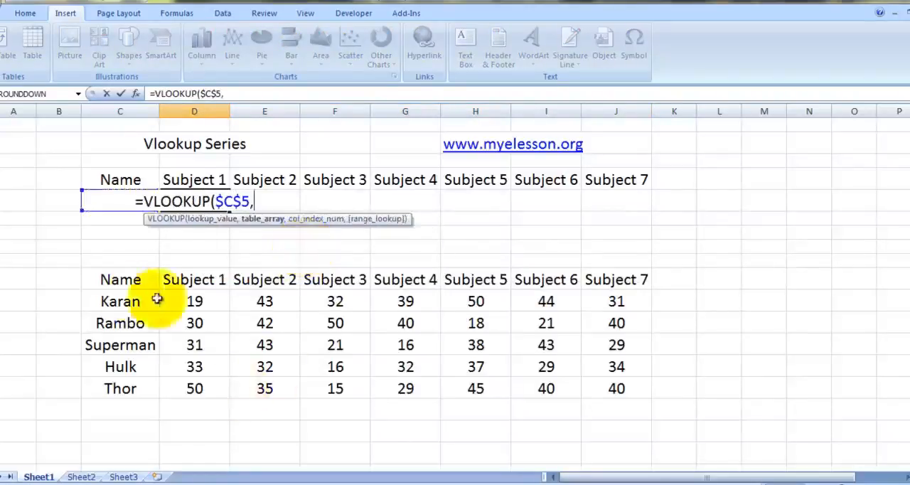
Step: Set the VLOOKUP table array to the whole marks table as the absolute range $C$10:$J$15
left_click(121, 282)
key("shift+Down")
key("shift+Down")
key("shift+Down")
key("shift+Down")
key("shift+Down")
key("shift+Right")
key("shift+Right")
key("shift+Right")
key("shift+Right")
key("shift+Right")
key("shift+Right")
key("shift+Right")
key("shift+Right")
key("shift+Left")
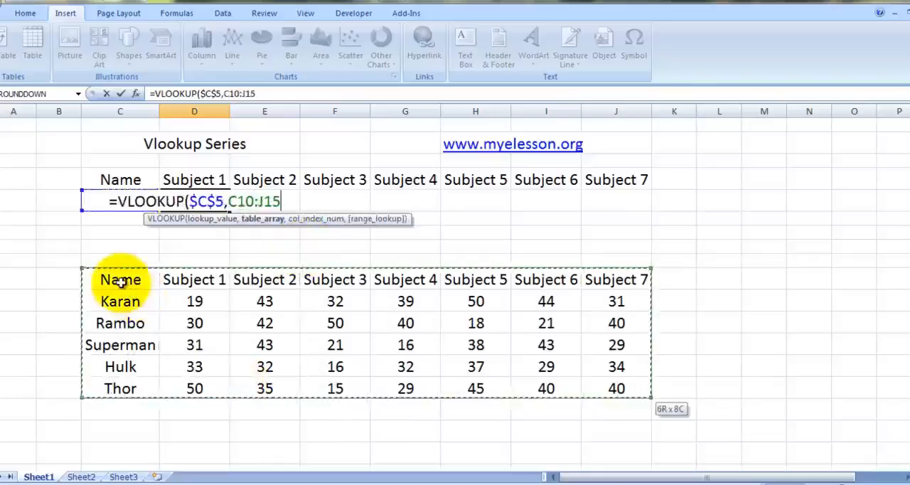
key("F4")
type(",")
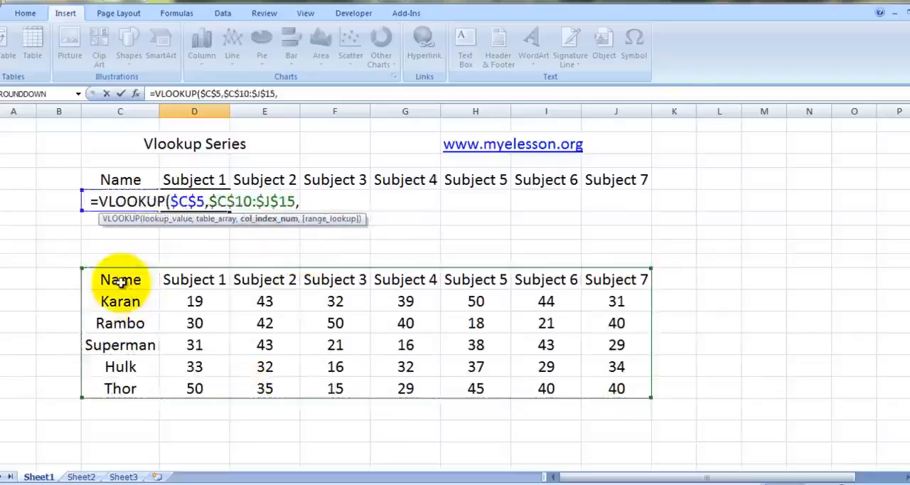
type("cl")
Step: Use COLUMNS over $C$4:$D$4 as the column index and try to enter the formula
key("BackSpace")
type("ol")
key("Down")
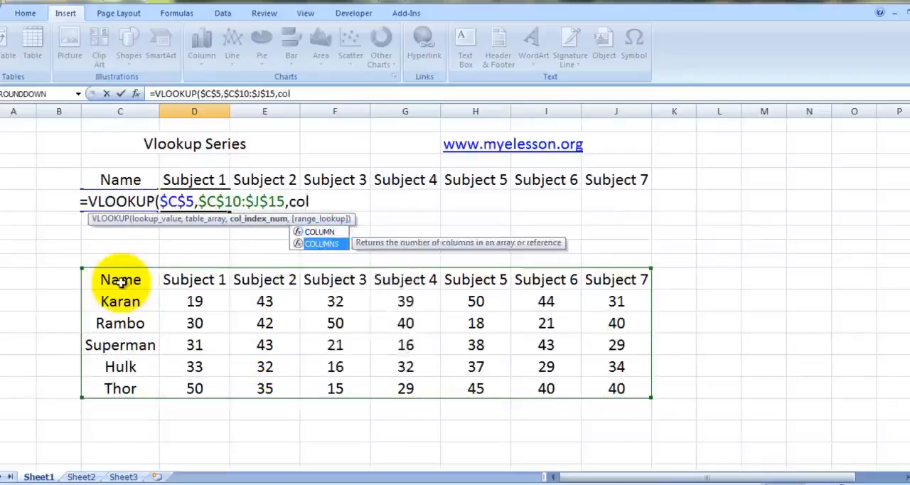
key("Tab")
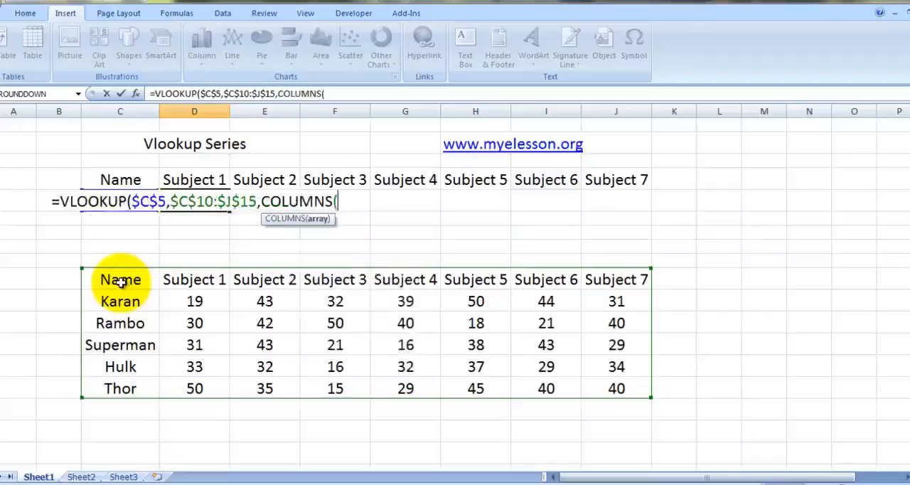
left_click(107, 180)
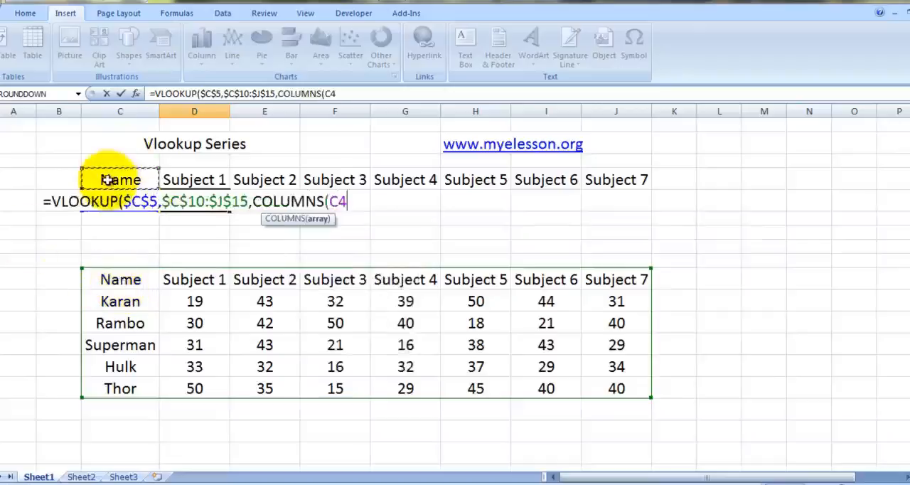
key("F4")
key("F4")
key("F4")
key("F4")
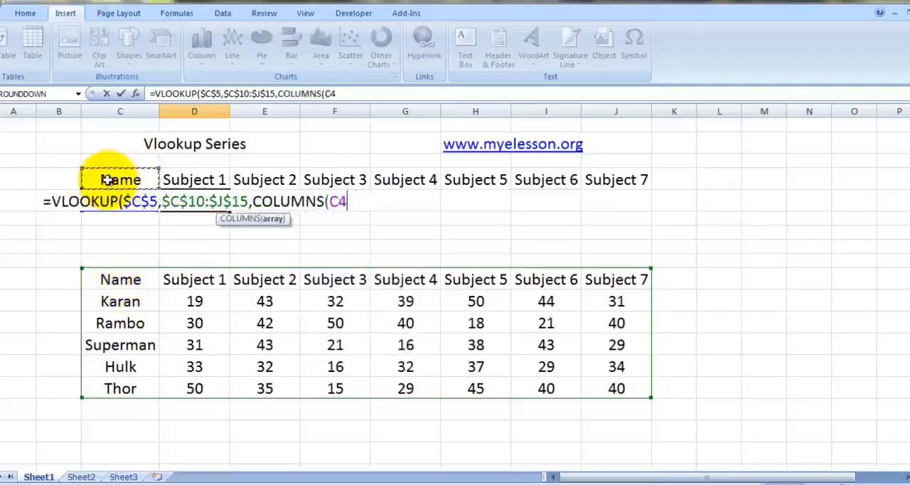
key("F4")
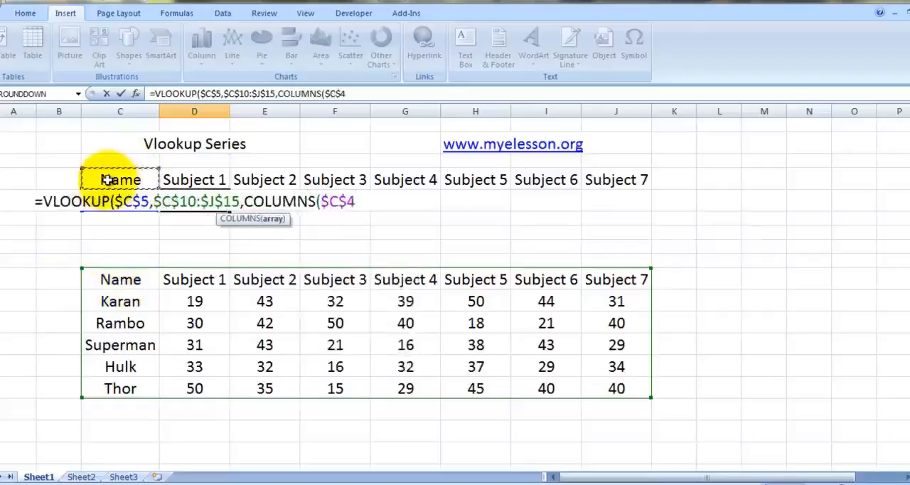
key("shift+Right")
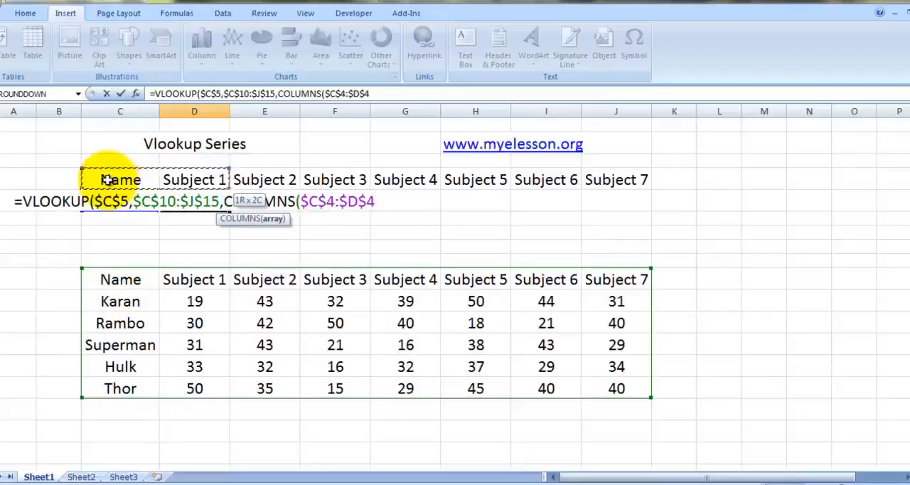
type(")")
key("Return")
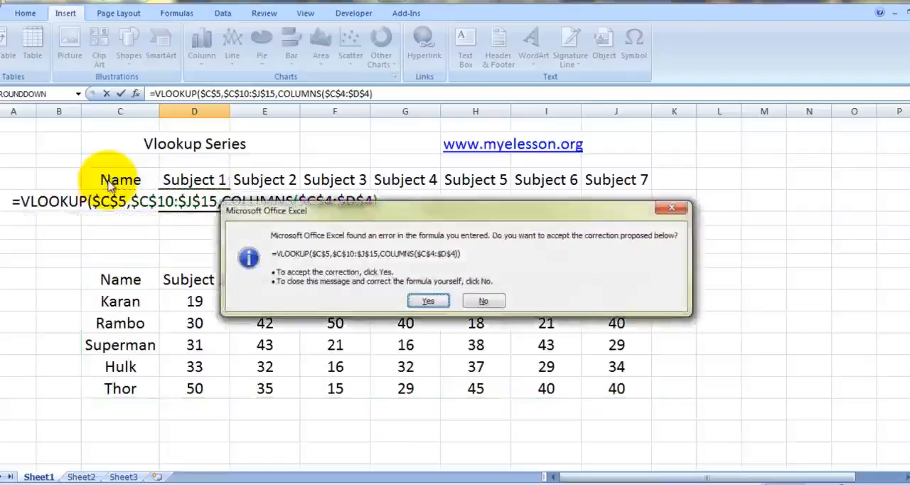
Step: Decline the proposed formula correction and change the COLUMNS range to $C4:D4
key("n")
key("Return")
key("Right")
key("Left")
key("Left")
key("BackSpace")
key("Left")
key("BackSpace")
key("Left")
key("Left")
key("BackSpace")
Step: Complete the VLOOKUP with 0 for an exact match and enter it in D5
key("Right")
key("Right")
key("Right")
key("Right")
key("Right")
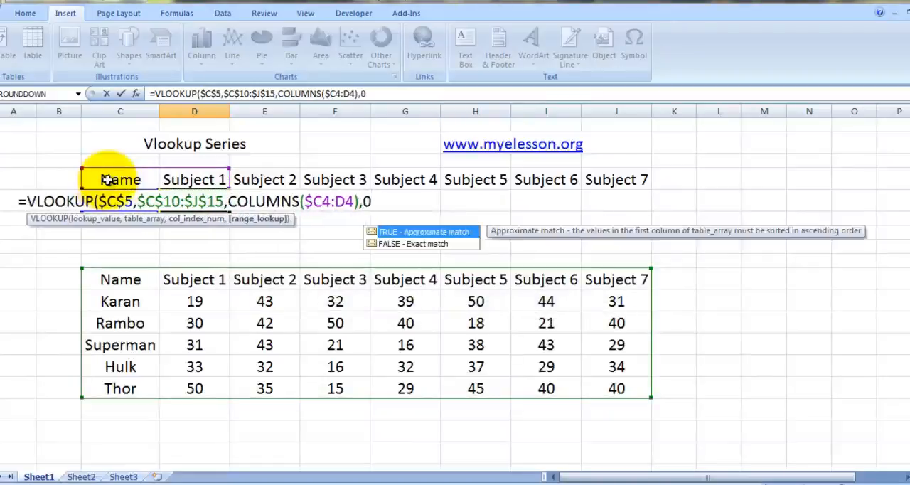
type(")")
key("Return")
key("Up")
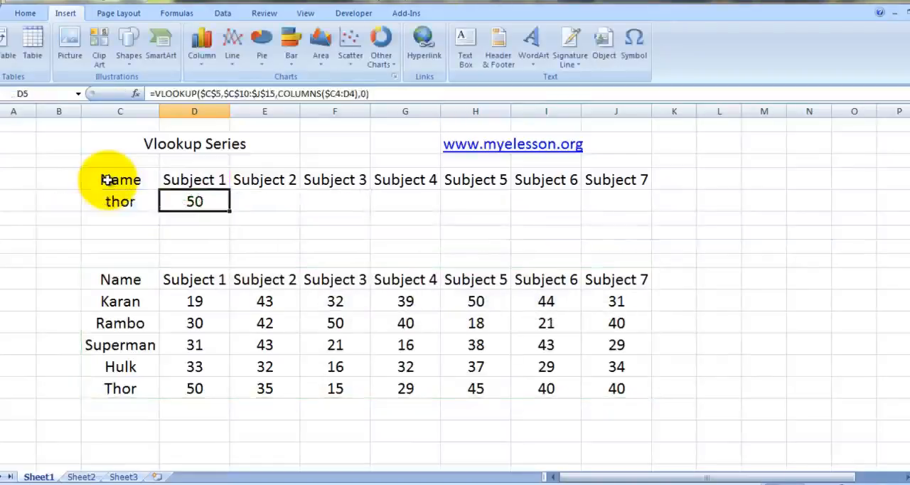
Step: Copy the D5 formula to the Subject 2 to Subject 7 result cells E5:J5
key("ctrl+c")
key("Right")
key("shift+Right")
key("shift+Right")
key("shift+Right")
key("shift+Right")
key("shift+Right")
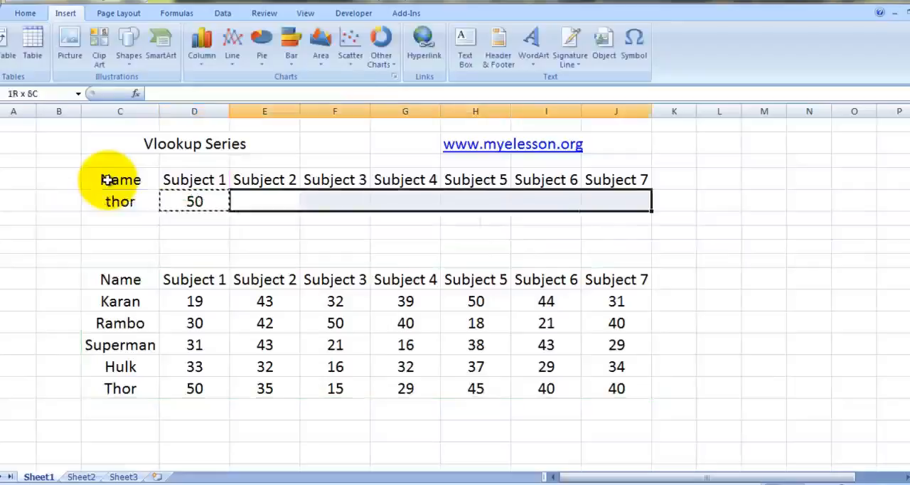
key("ctrl+v")
key("Escape")
key("Down")
key("Down")
key("Down")
key("Down")
key("Down")
key("Down")
key("Down")
key("Down")
key("Down")
key("Down")
key("Up")
key("Up")
key("Up")
key("Up")
key("Up")
key("Up")
key("Up")
key("Up")
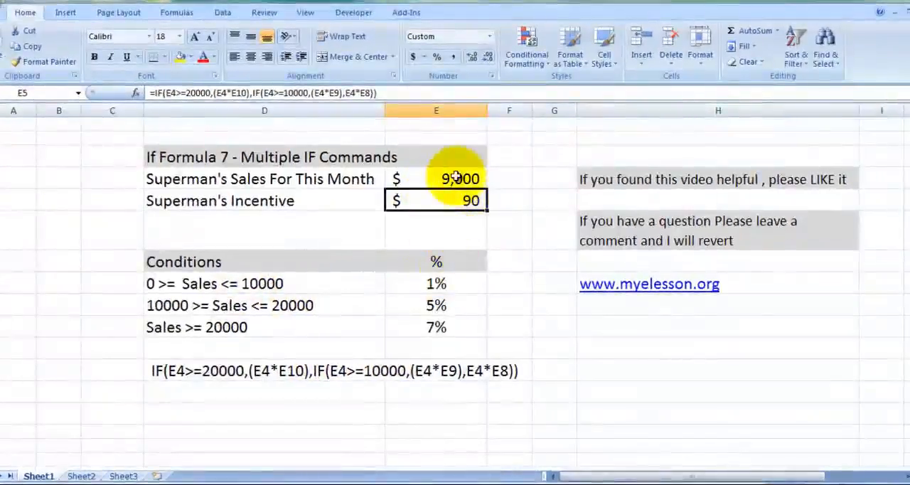
Step: Test the incentive formula by setting Superman's sales in E4 to 11000 and replacing it with 22,000
left_click(451, 177)
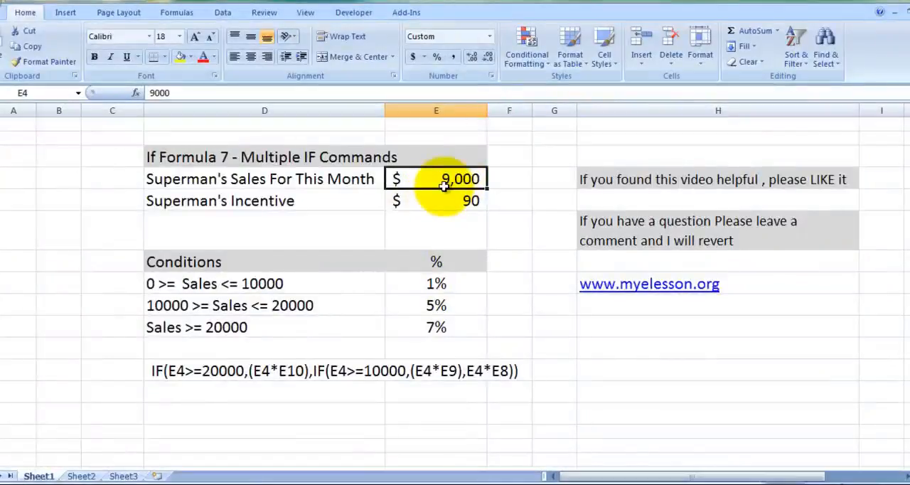
type("11000")
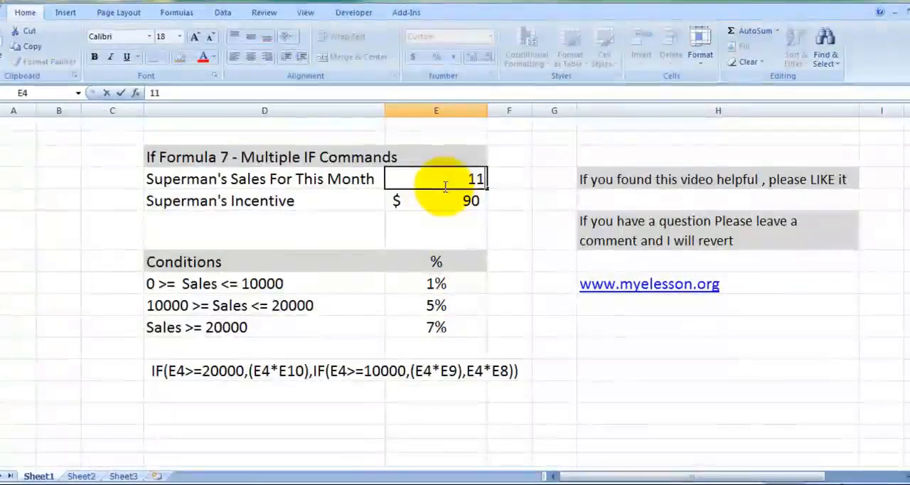
key("Return")
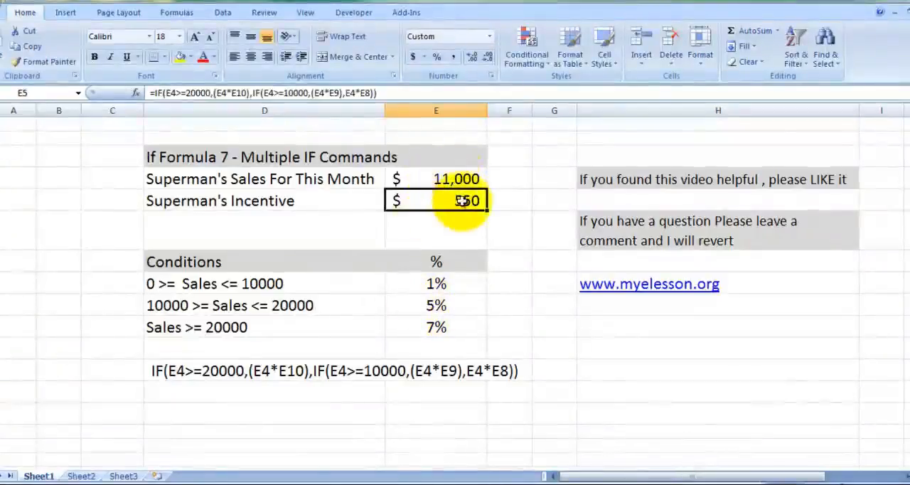
key("Up")
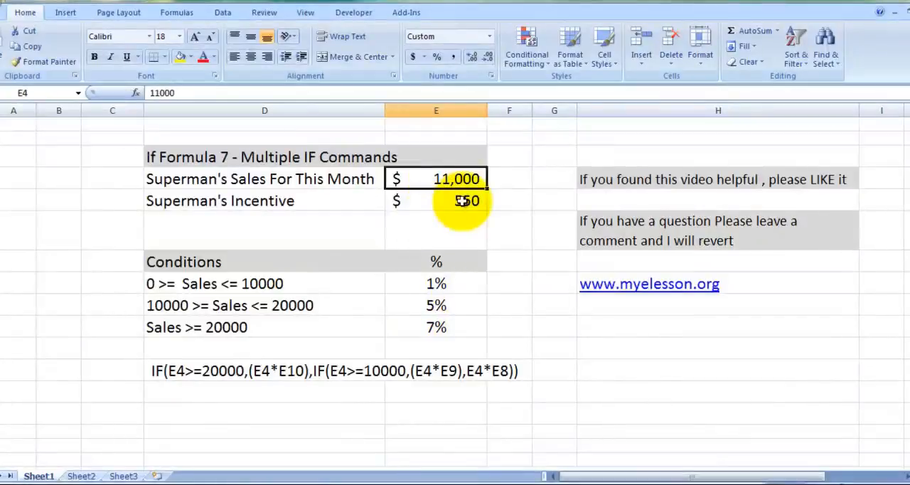
type("22")
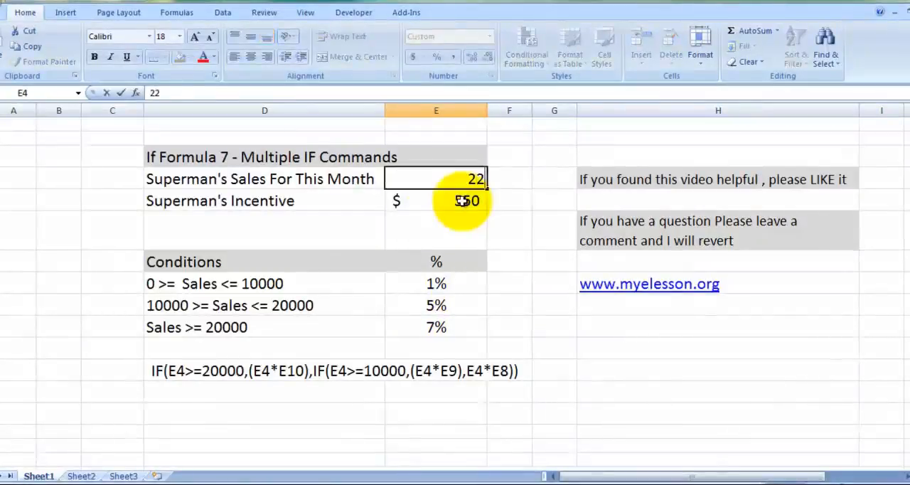
type(",00000")
key("Return")
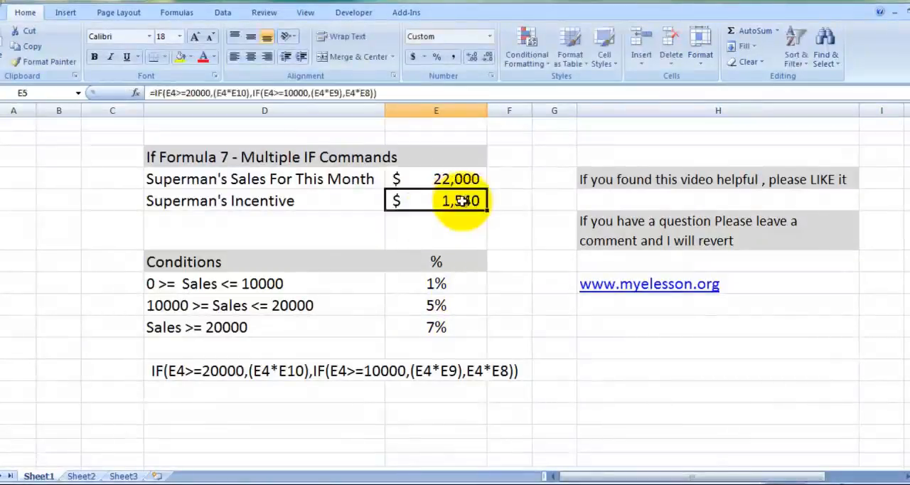
Step: Clear the Superman's Incentive formula from E5
left_click(455, 178)
key("Down")
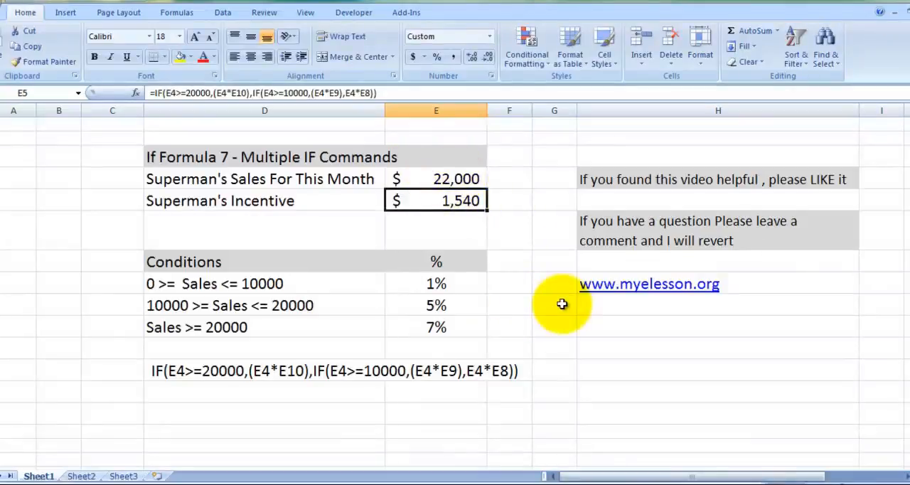
key("Delete")
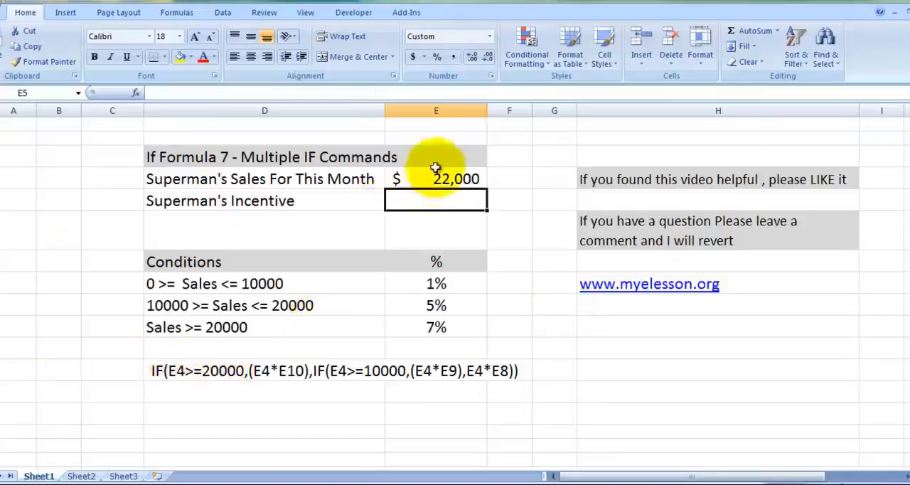
Step: Start an IF formula in E5 with the logical test E4>=20000
type("=IF(")
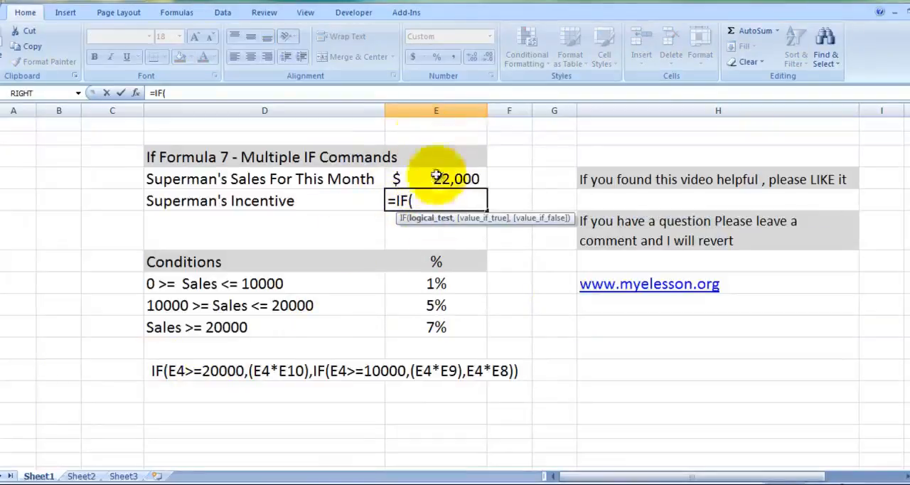
left_click(436, 184)
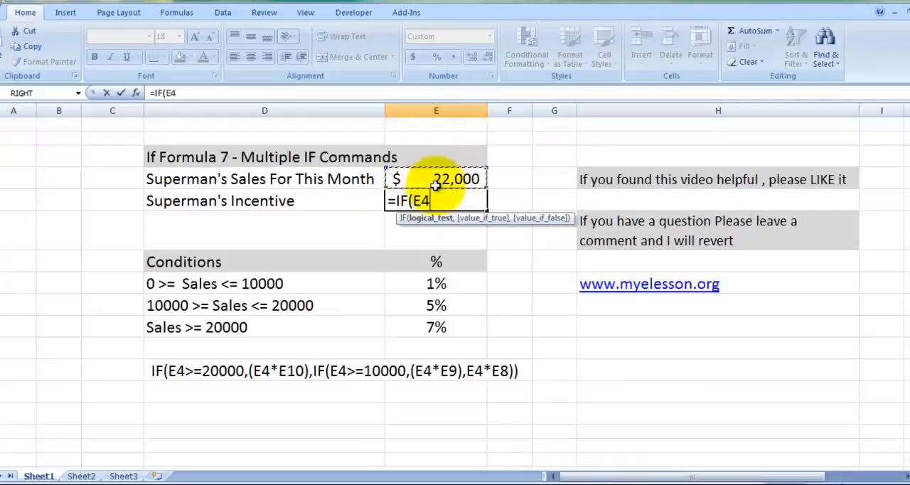
type(">=")
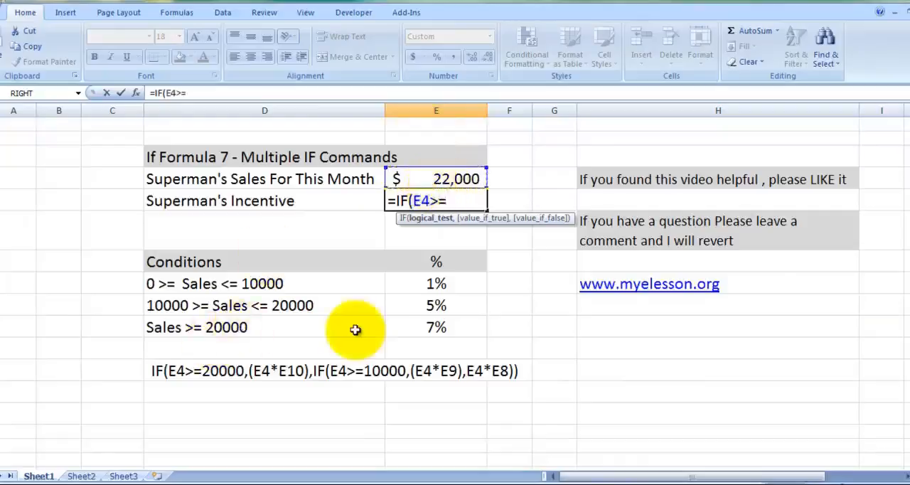
type("2000")
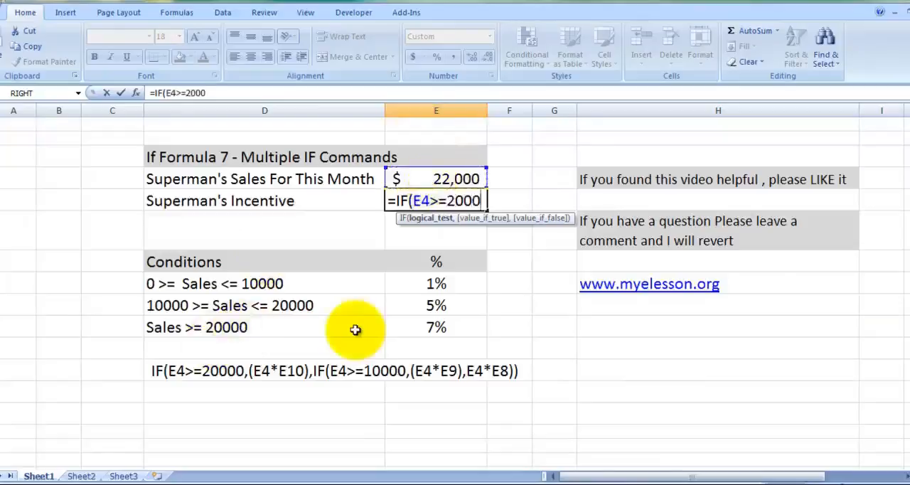
type("0,")
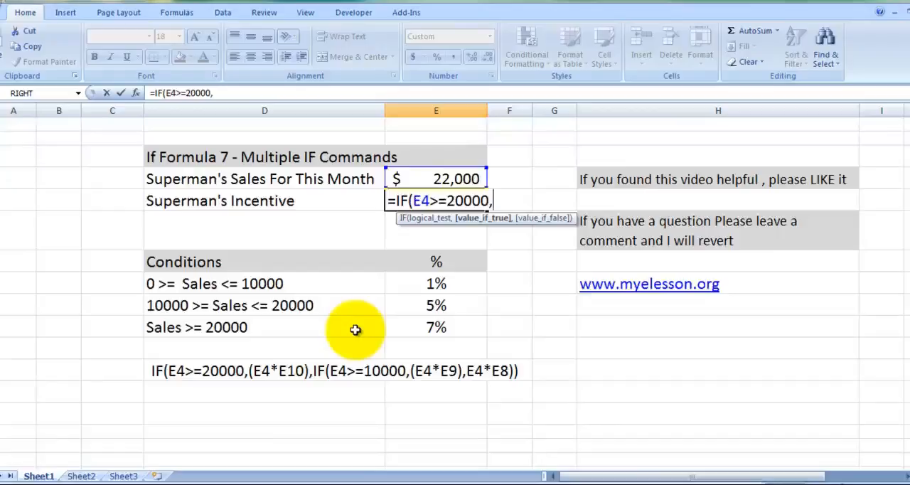
type("(")
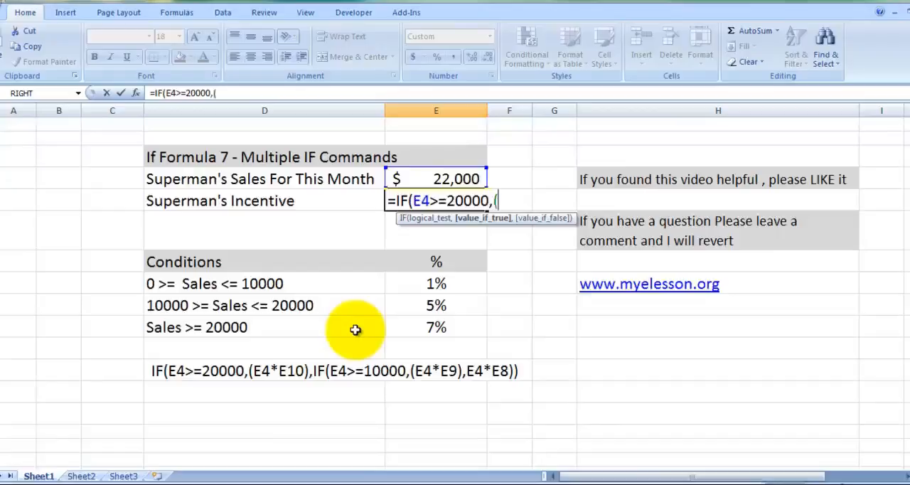
Step: Add (E4*E10) as the value if true, multiplying the sales by the 7% rate
left_click(442, 179)
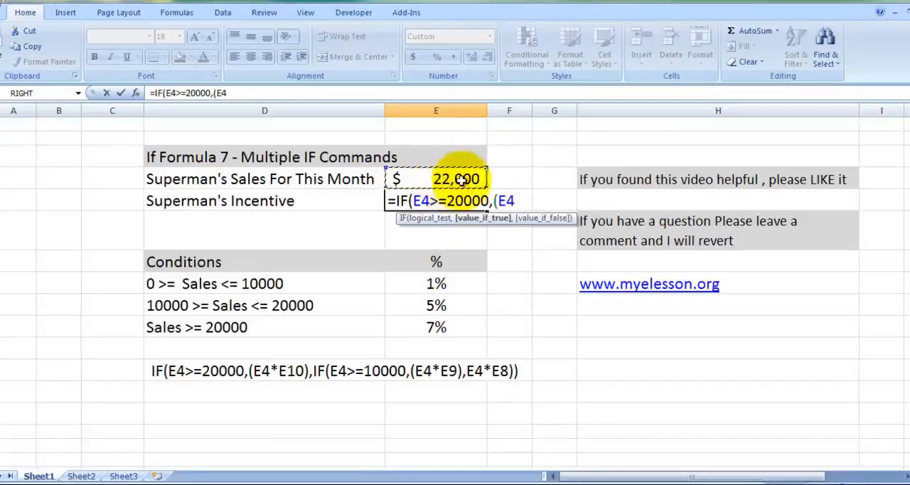
type("*")
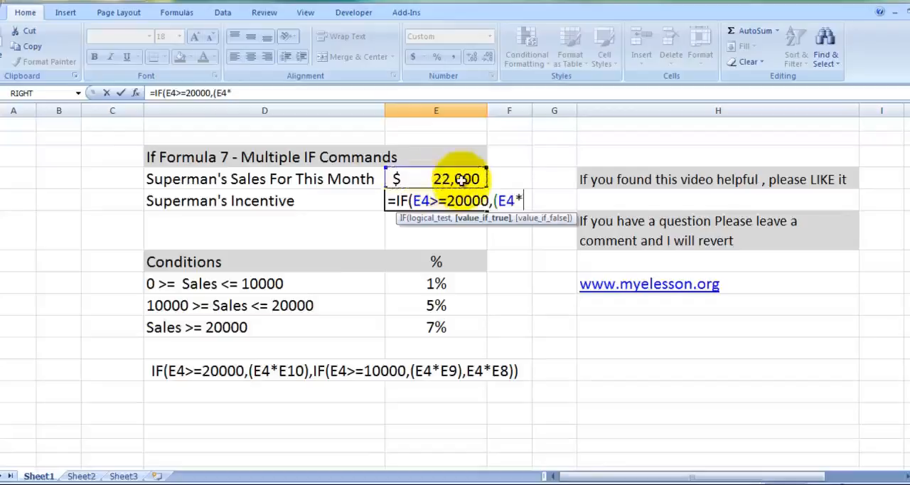
left_click(424, 329)
type("),")
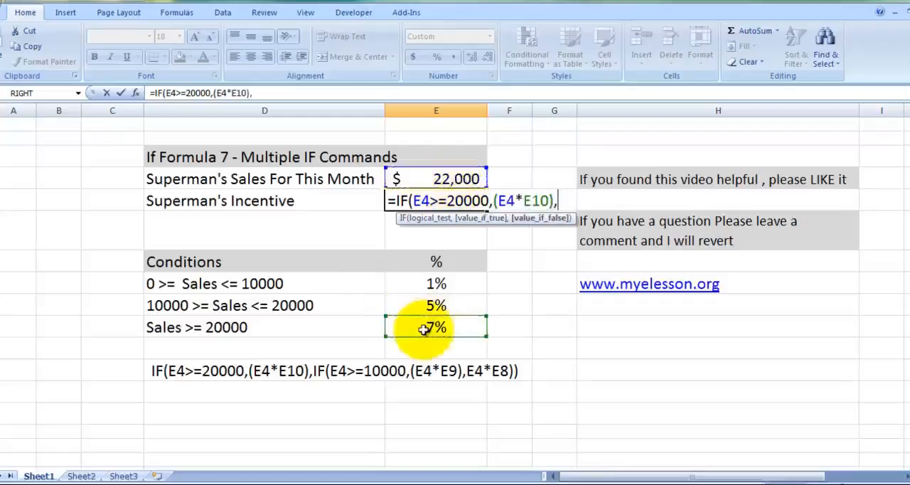
type("if")
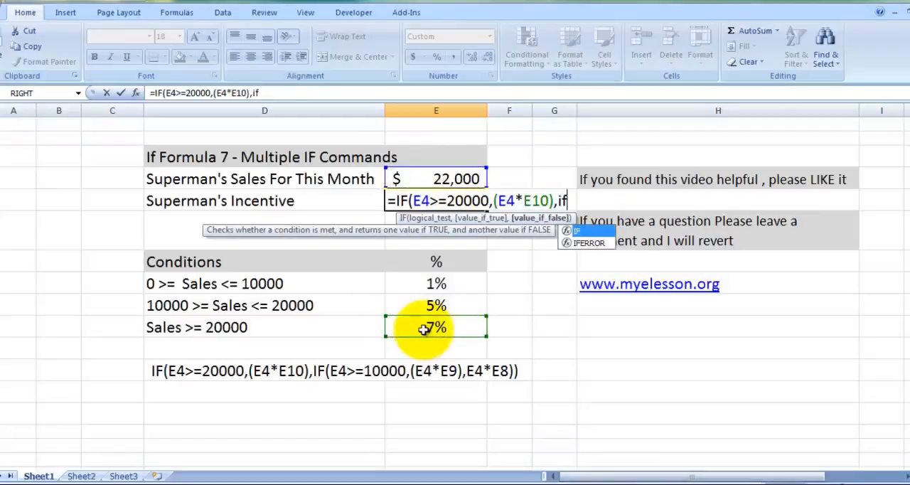
type("(")
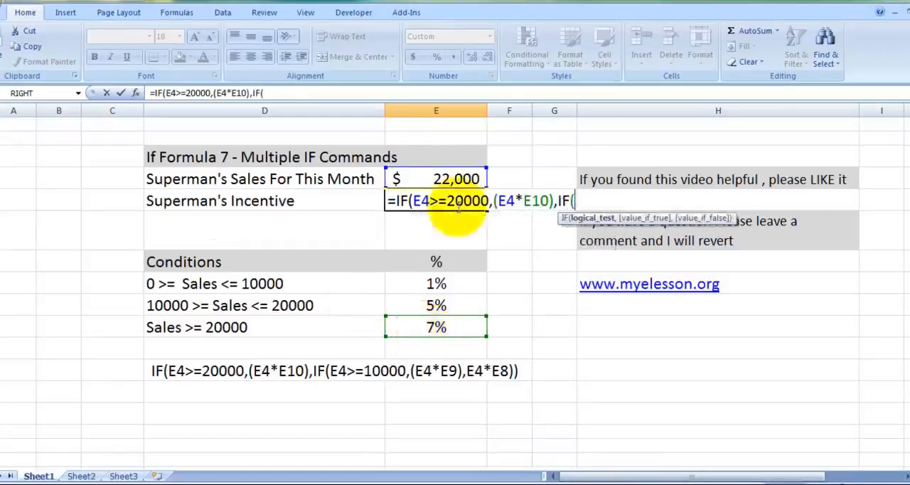
Step: Nest a second IF as the value if false in the E5 formula, with the logical test E4>=10000
left_click(461, 181)
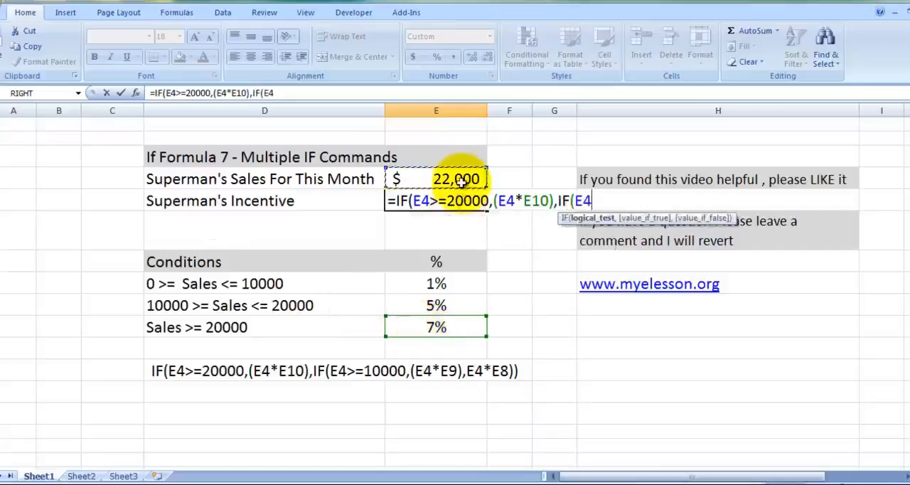
type(">=1")
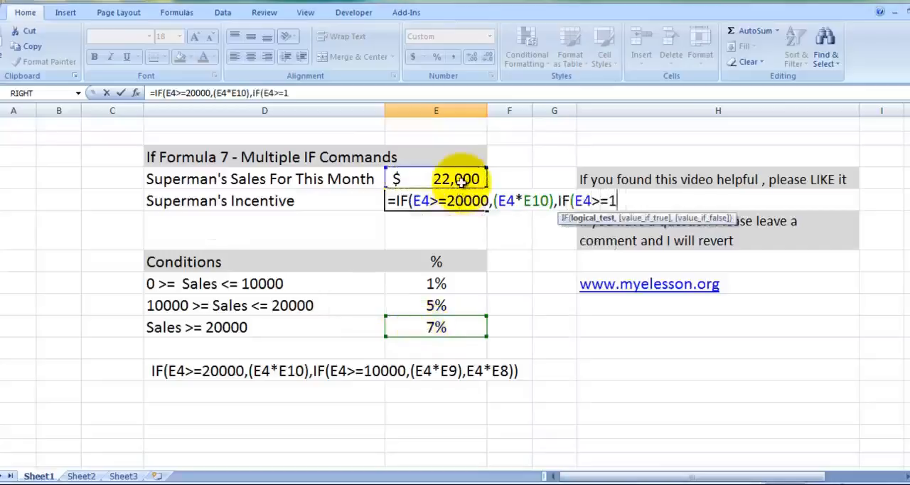
type("0000")
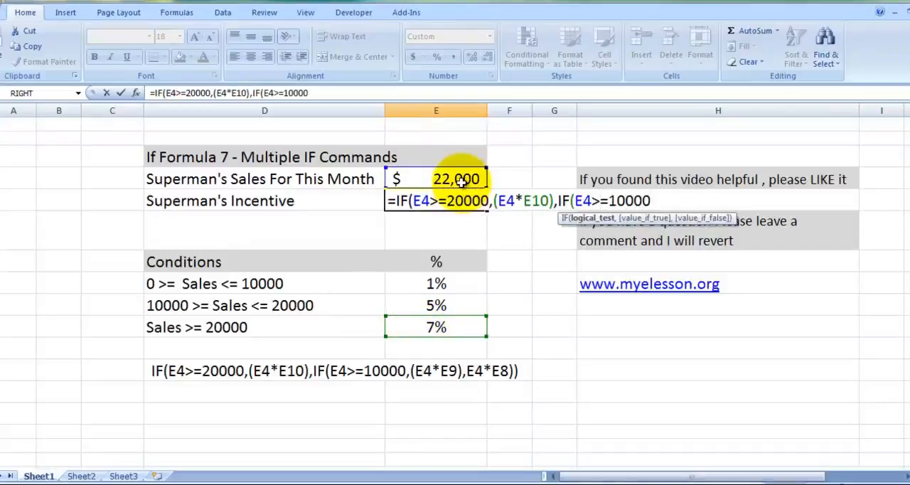
type(",")
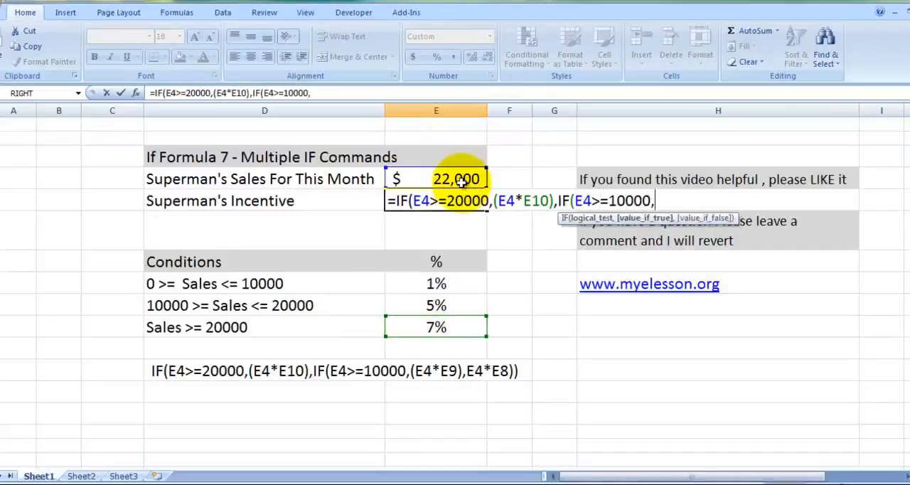
type("(")
Step: Add (E4*E9) as the nested IF's value if true, multiplying the sales by the 5% rate
left_click(435, 179)
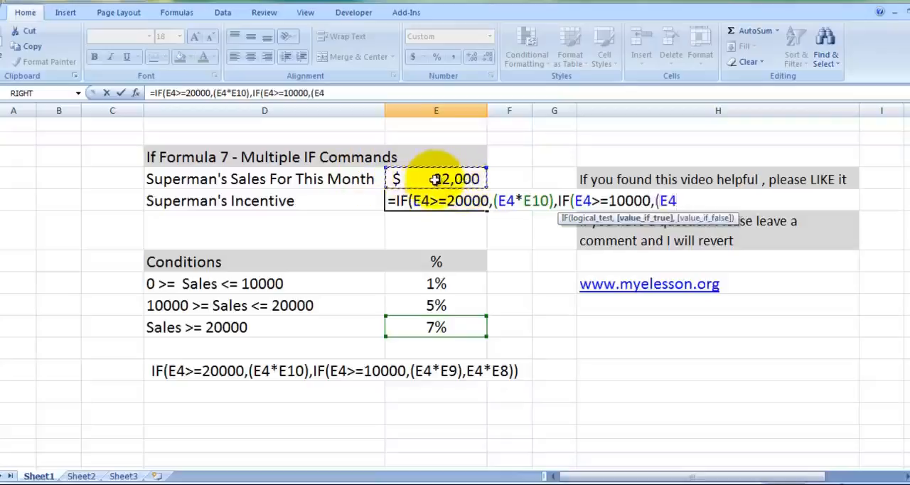
type("*")
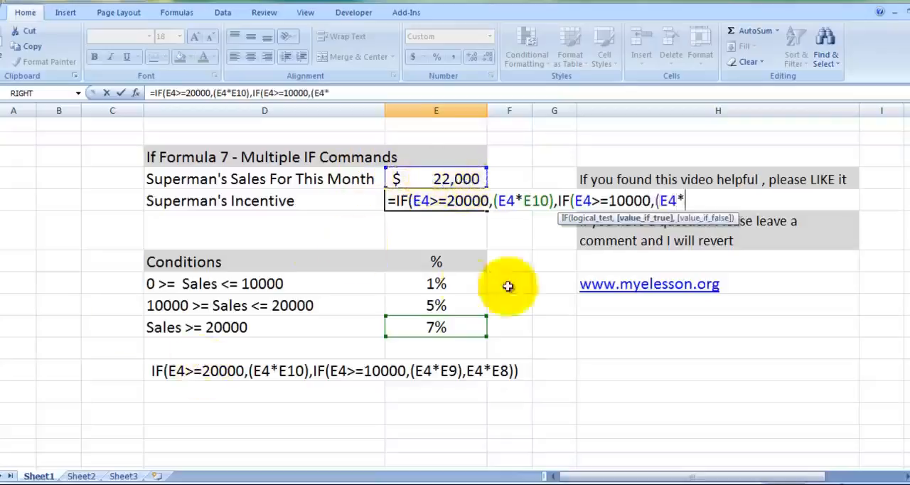
left_click(448, 305)
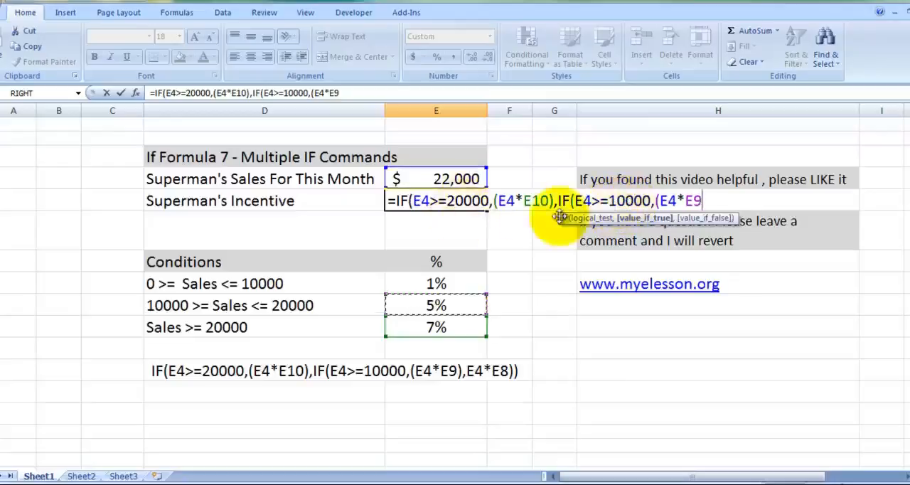
type(")")
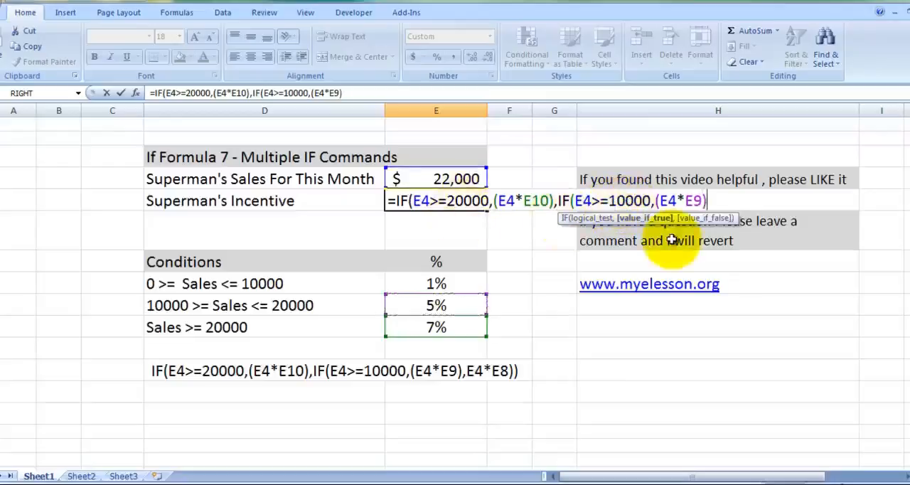
type(",")
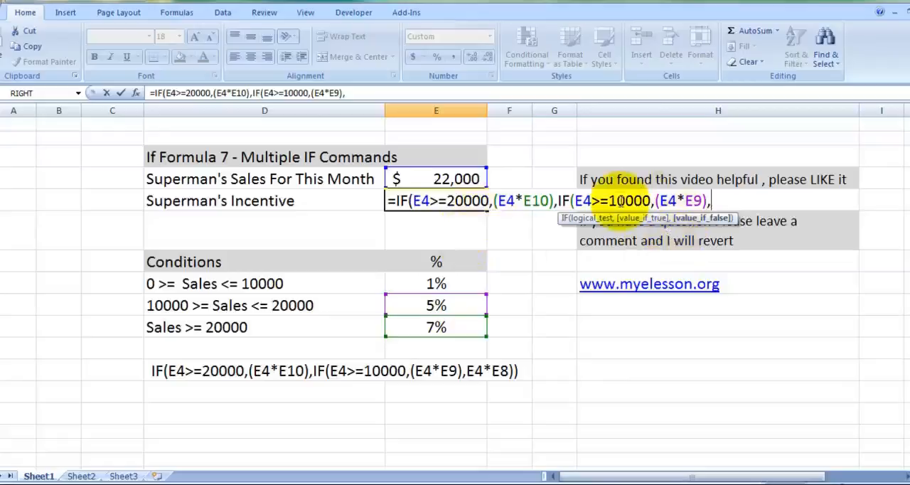
Step: Add E4*E8 as the nested IF's value if false, using the 1% rate, and complete the E5 formula
left_click(458, 178)
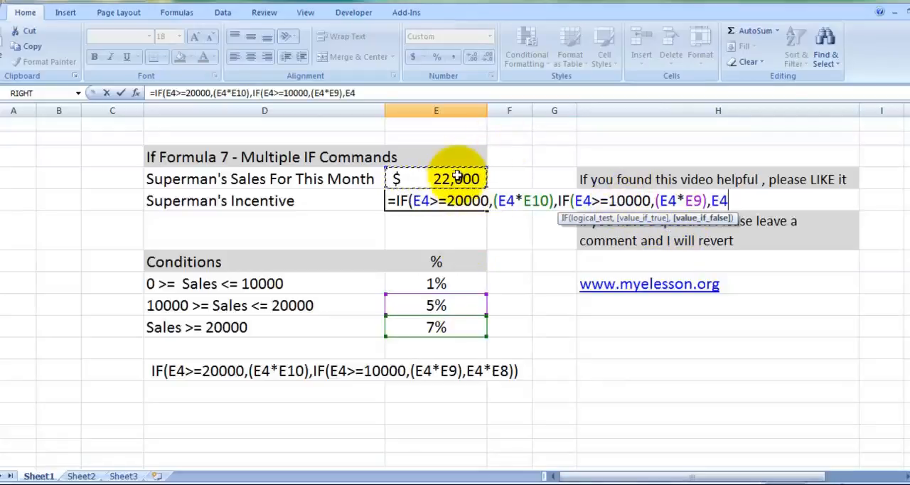
type("*")
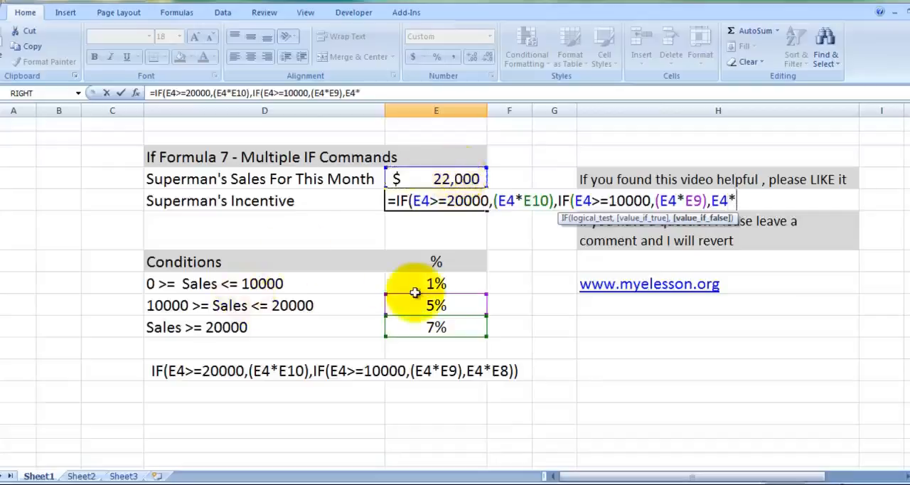
left_click(436, 283)
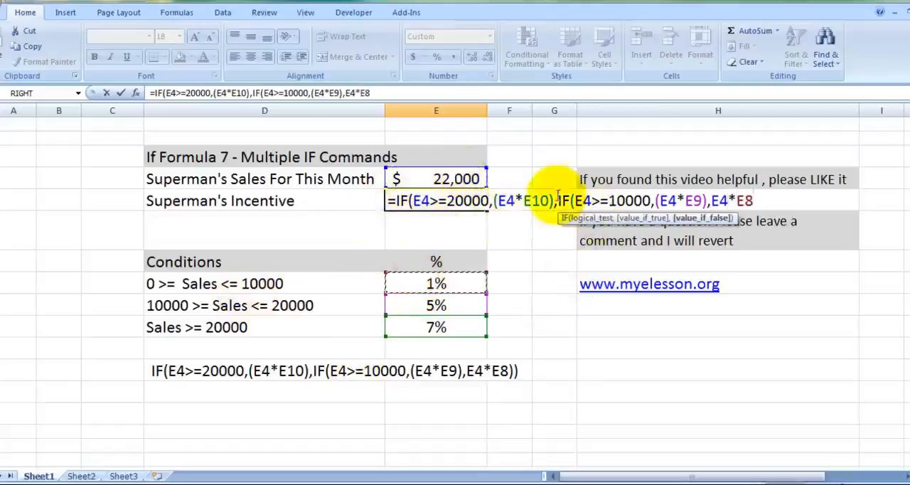
type(")")
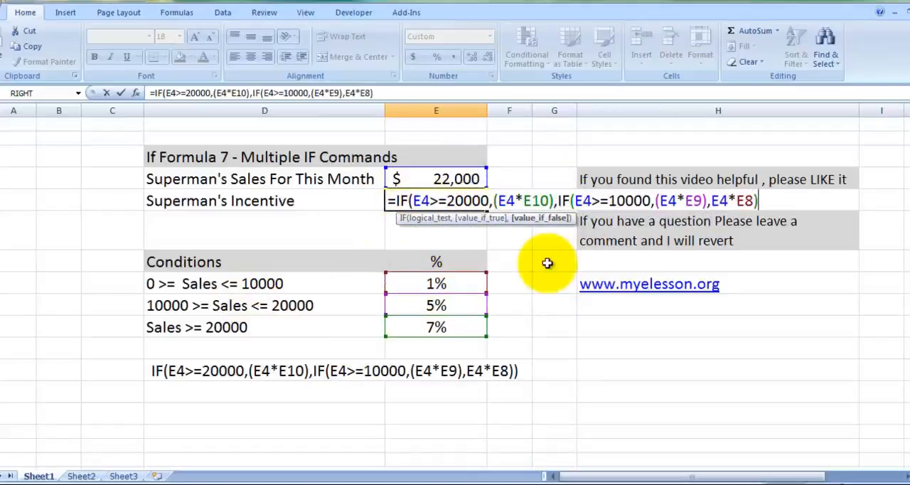
key("Return")
key("Return")
Step: Test the incentive formula by setting Superman's sales in E4 to 12,000 and replacing it with 200
key("Up")
key("Up")
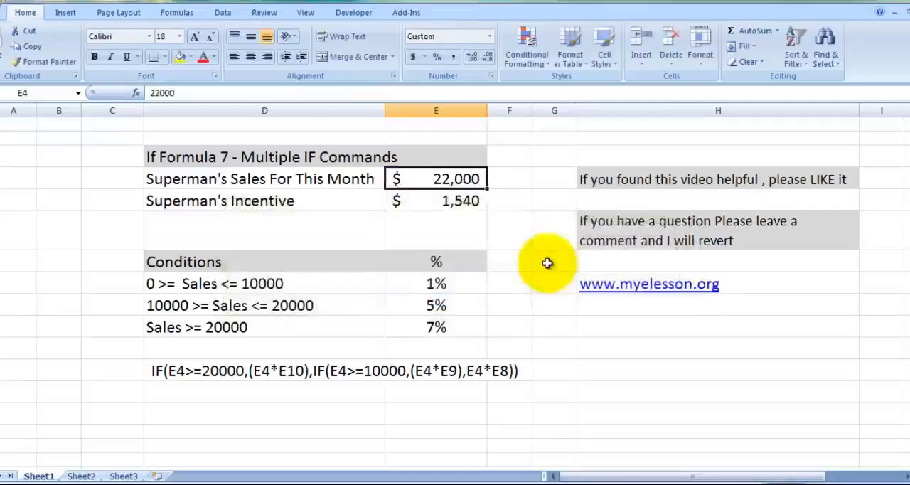
type("1")
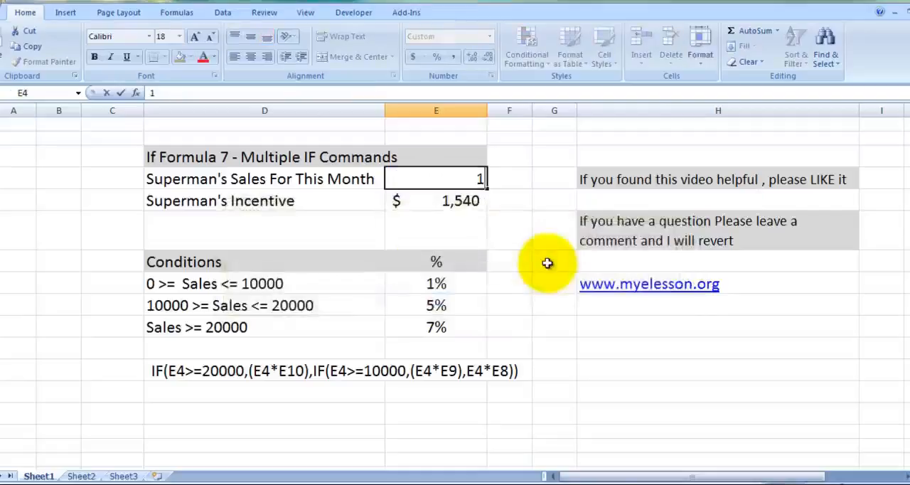
type("2,0000")
key("Return")
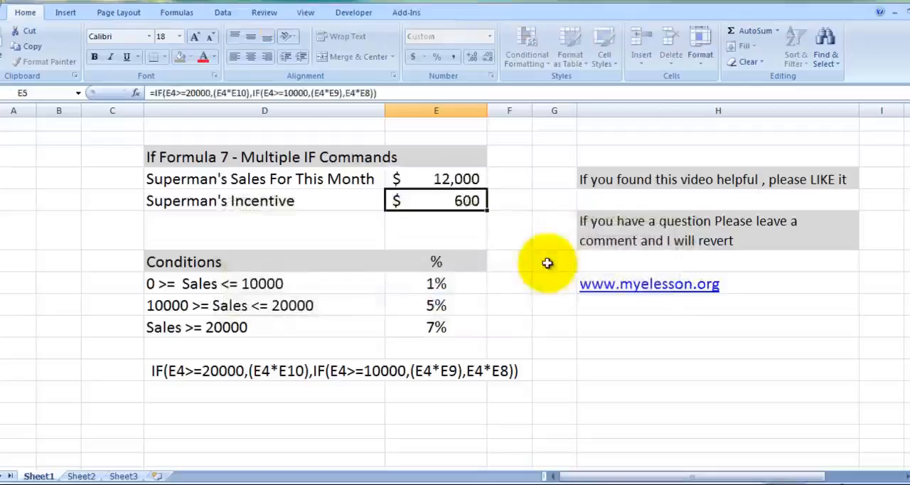
key("Up")
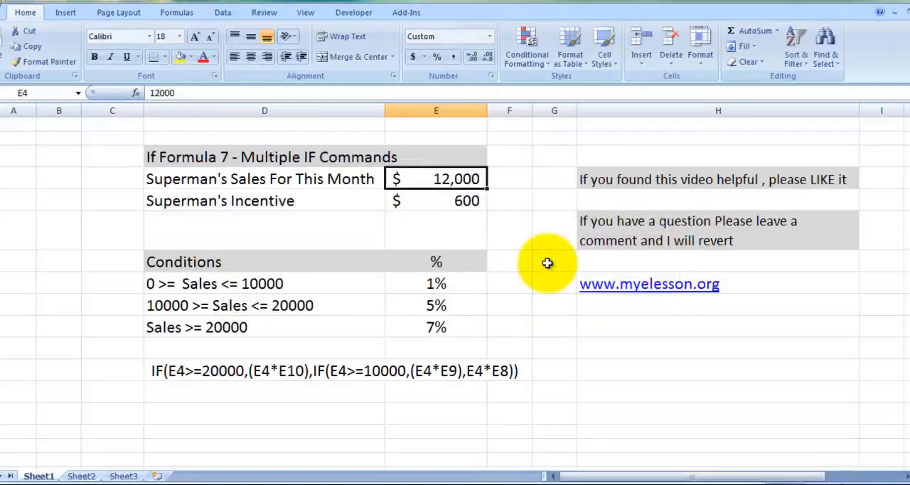
type("200")
key("Return")
key("Up")
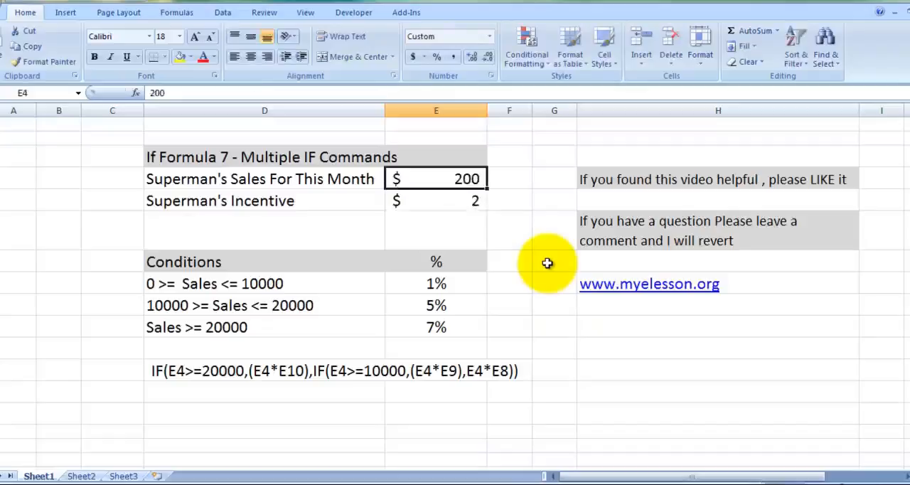
left_click(606, 359)
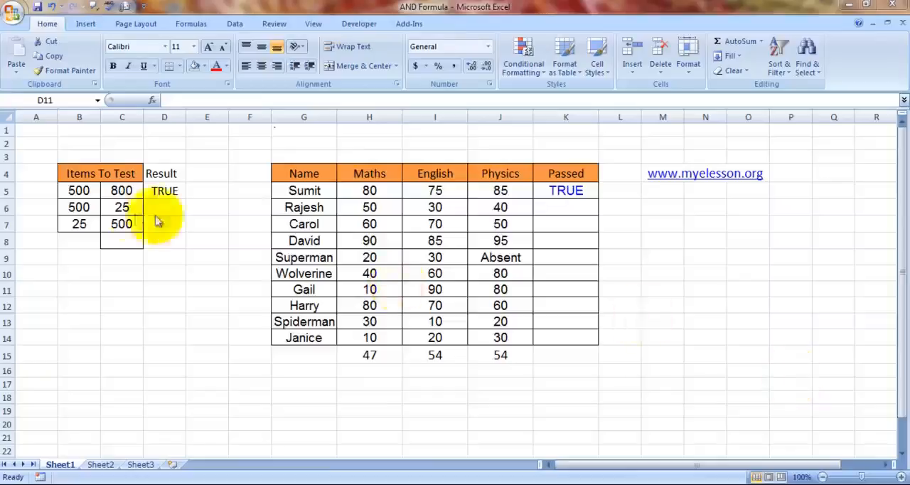
Step: Examine the pairs of values in the Items To Test table on Sheet1 of the AND Formula workbook
key("Up")
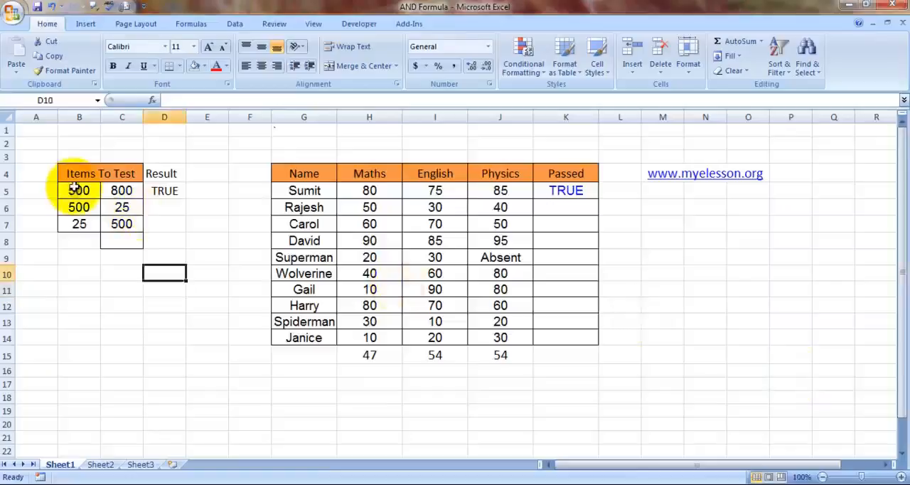
key("Up")
key("Up")
key("Up")
key("Up")
key("Up")
key("Up")
key("Up")
key("Up")
key("Left")
key("Down")
key("Down")
key("Down")
key("Left")
key("Down")
key("Down")
key("Up")
key("Up")
key("Right")
key("Down")
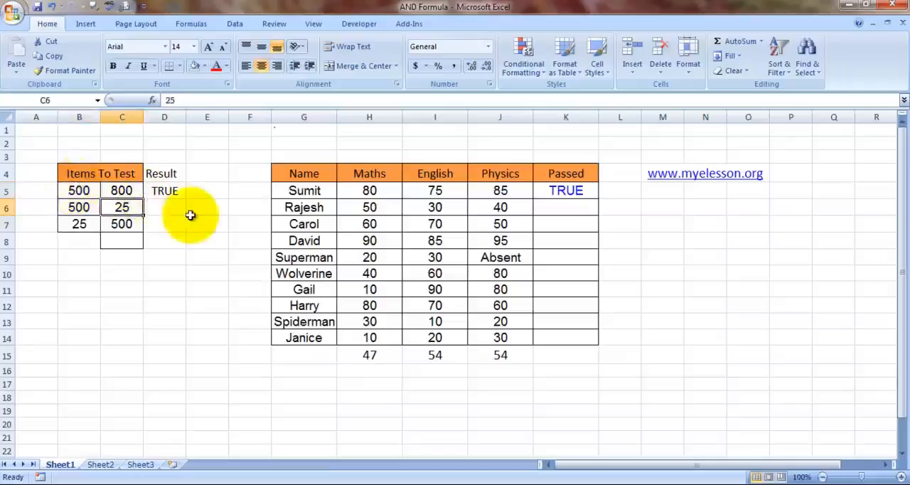
Step: Start an AND formula in the Result cell D6 with B6>300 as the first condition
key("Right")
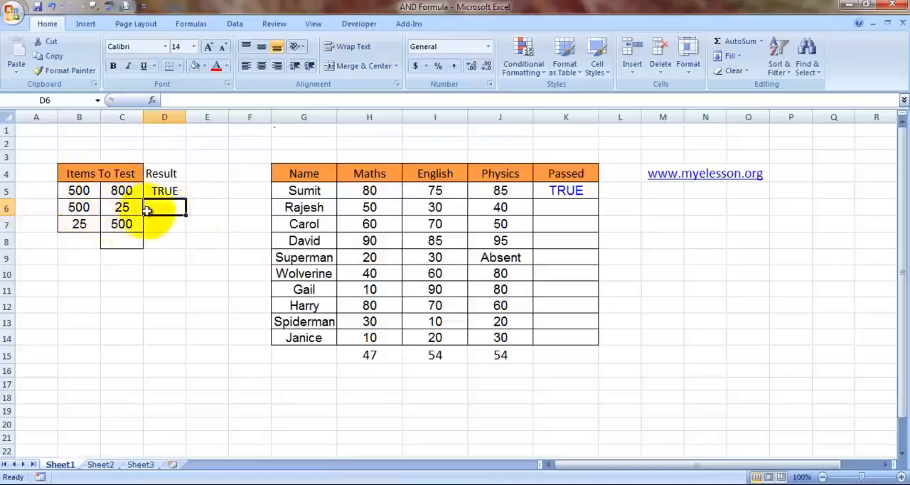
type("=")
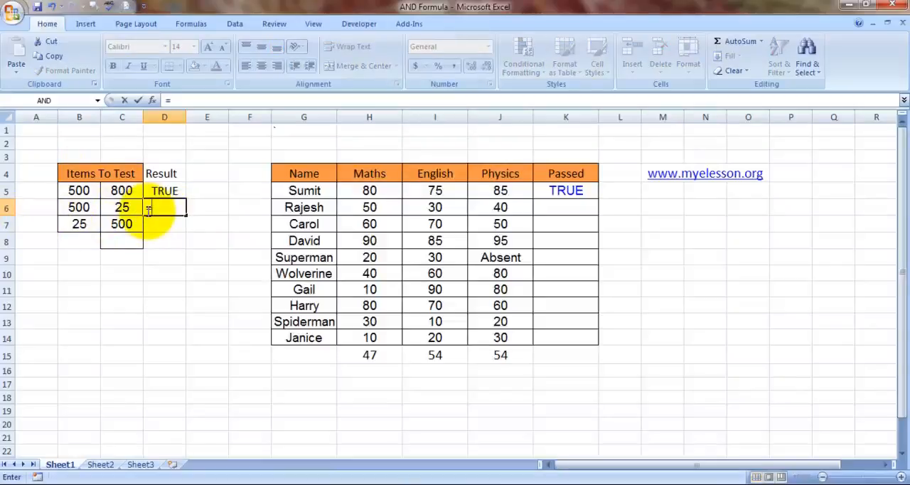
type("and")
key("Tab")
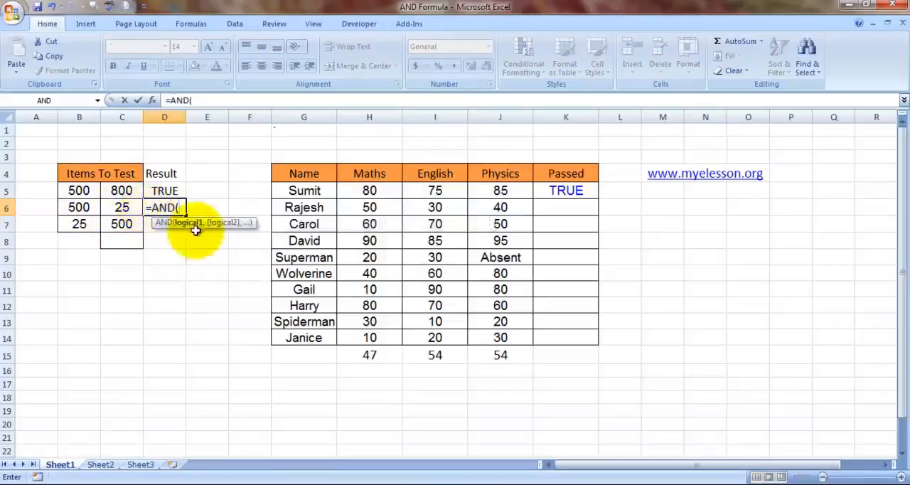
left_click(86, 208)
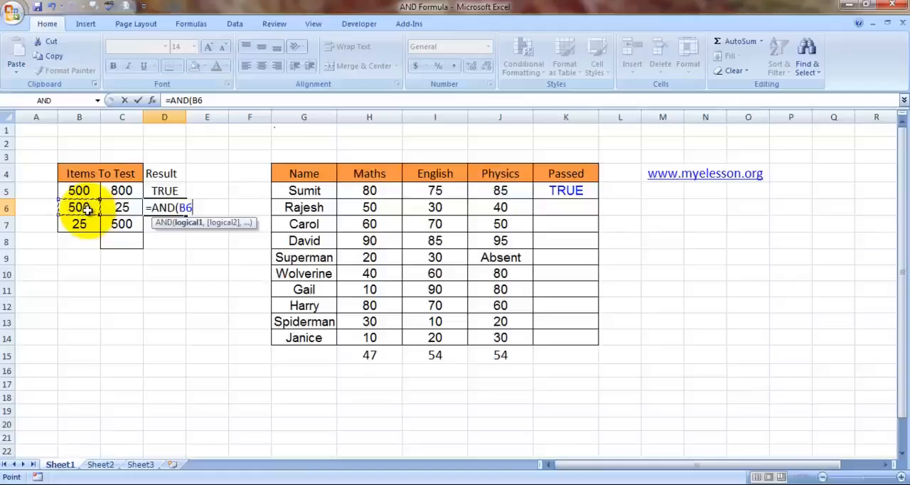
type(">3")
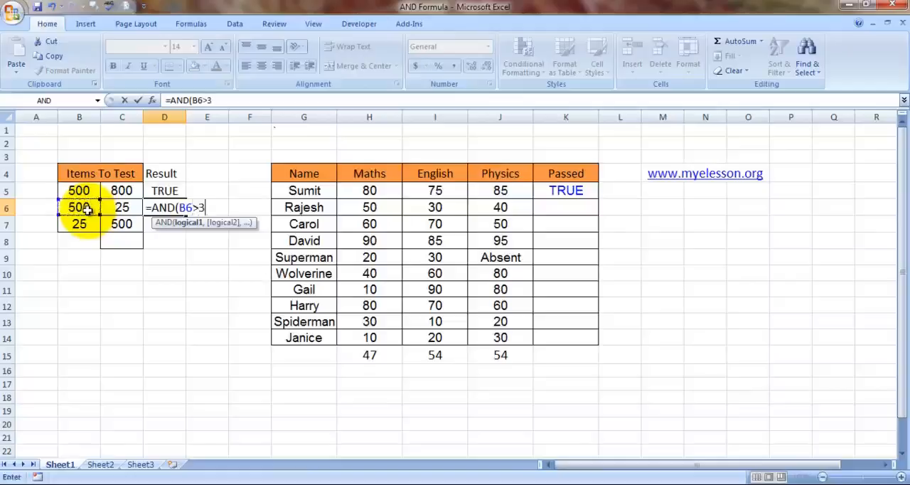
type("00,")
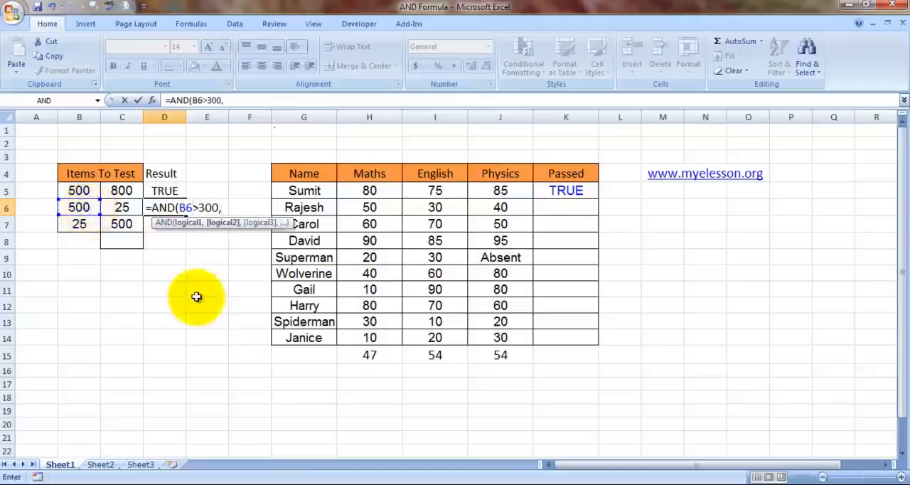
Step: Add C6>100 as the second condition and complete the AND formula in D6
left_click(122, 207)
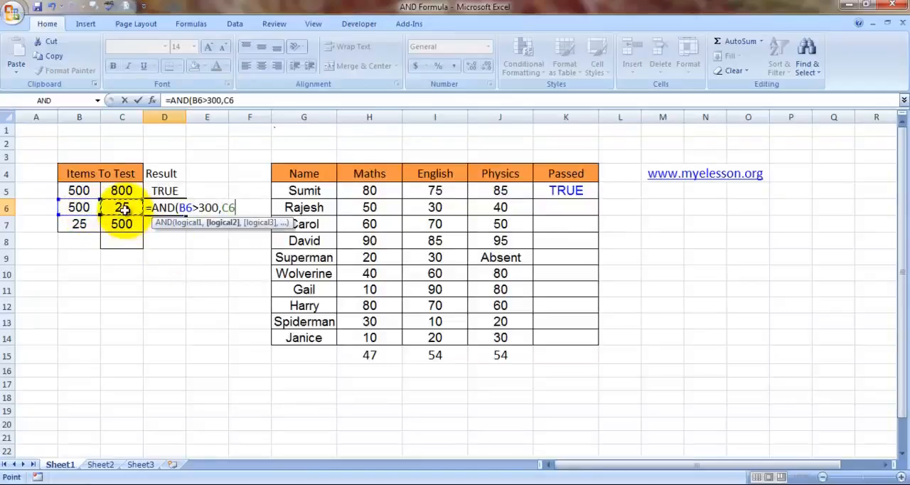
type(">100)")
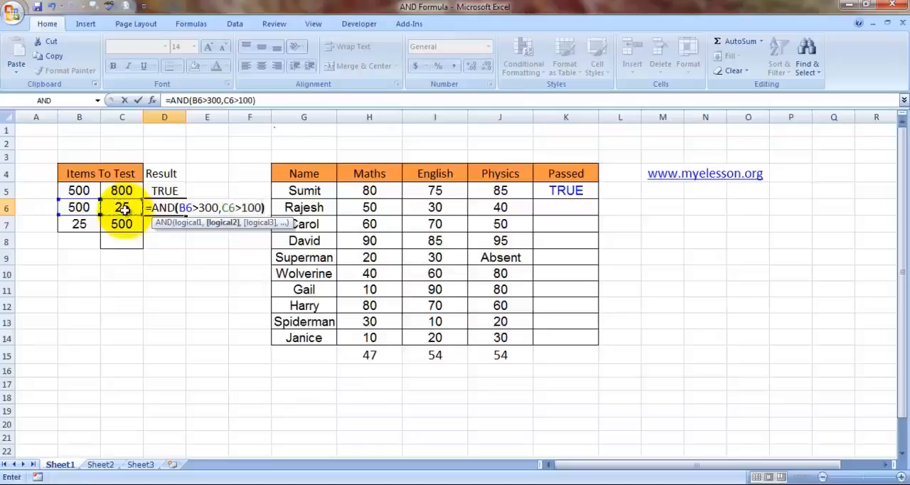
key("Return")
key("Up")
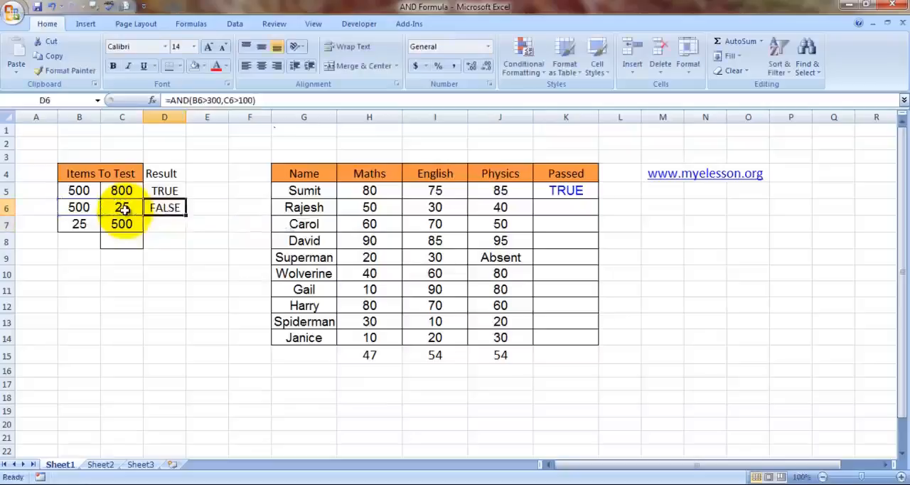
Step: Check the tested values in B6 and C6 against the AND conditions, and select the Result cell D7
left_click(77, 207)
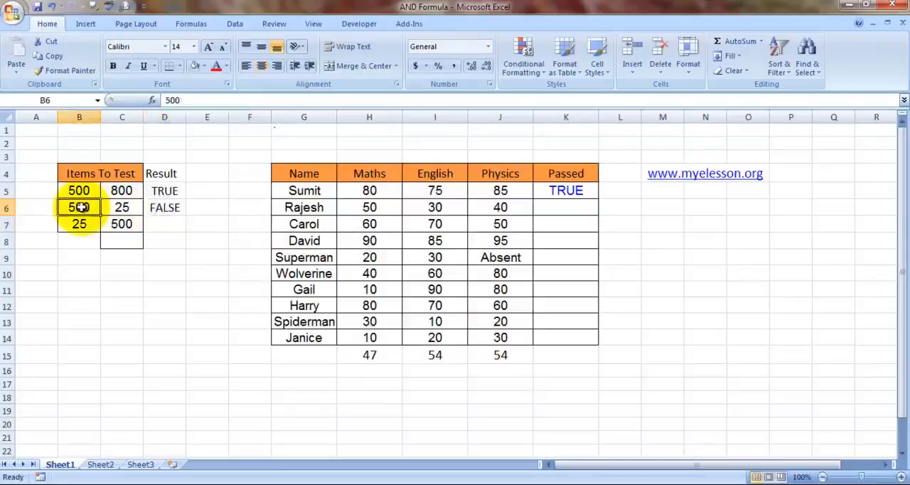
left_click(119, 208)
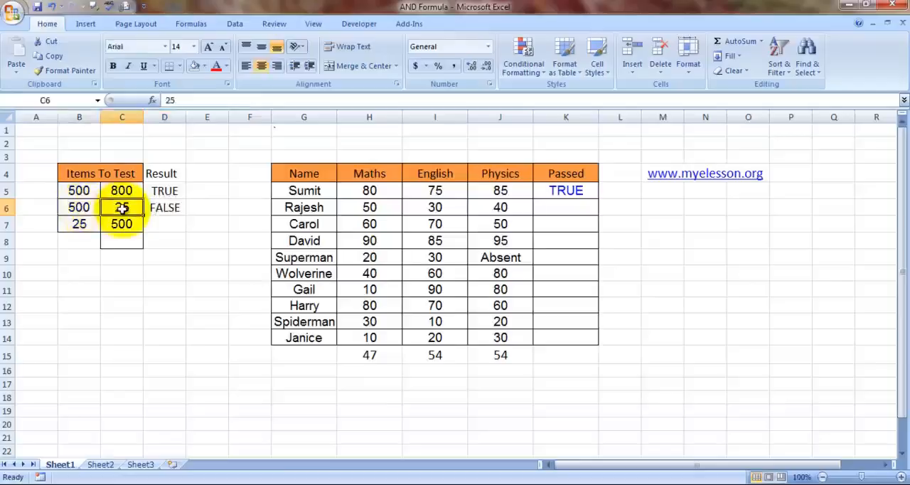
left_click(166, 225)
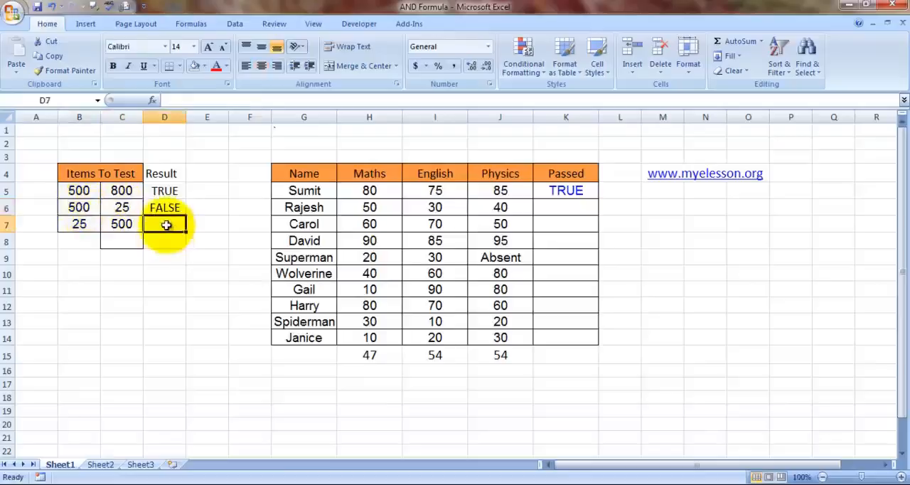
Step: Start an AND formula in the Result cell D7 with B7>10 as the first condition
type("=and")
key("Tab")
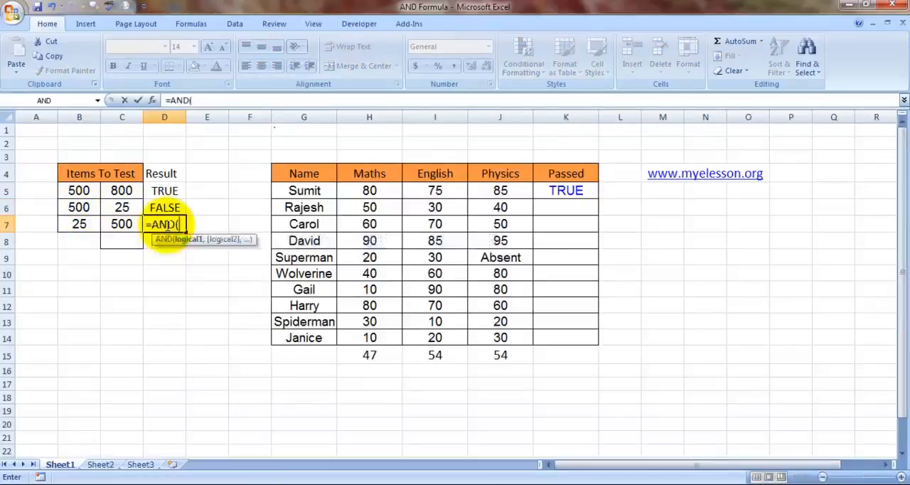
left_click(79, 224)
type(">1")
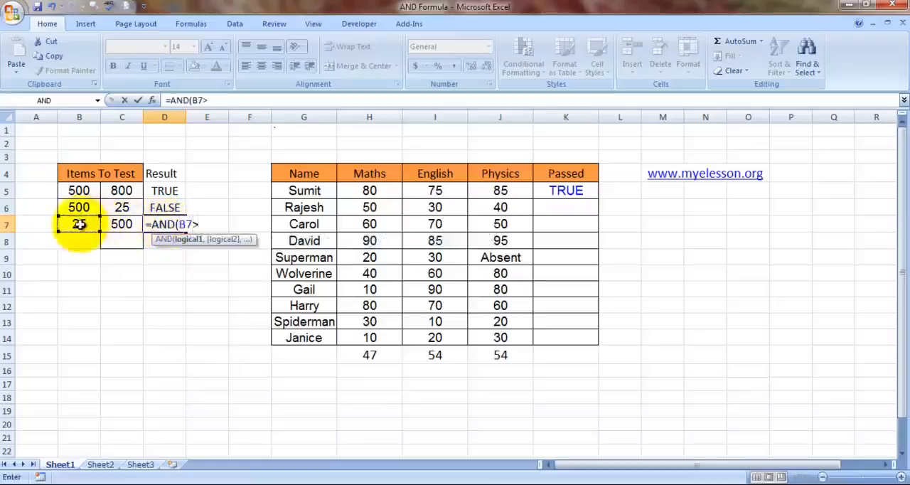
type("0,")
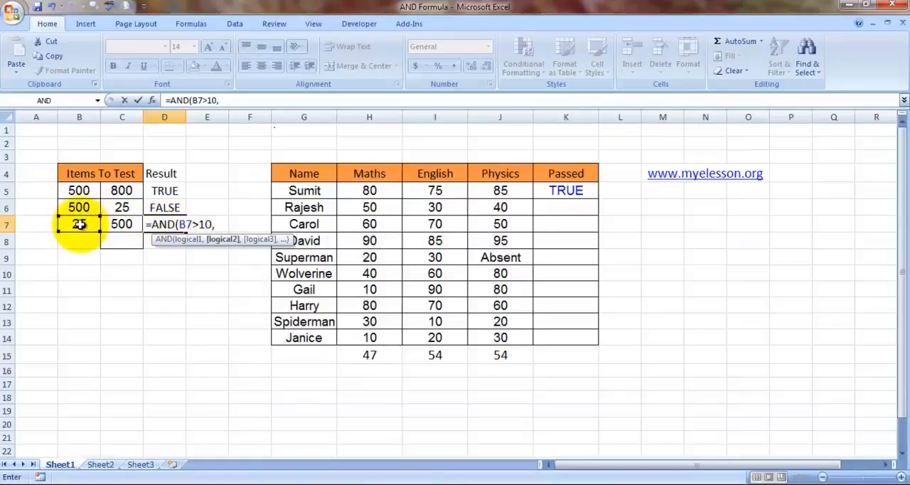
Step: Add C7>300 as the second condition, complete the AND formula in D7, and select C7
left_click(122, 224)
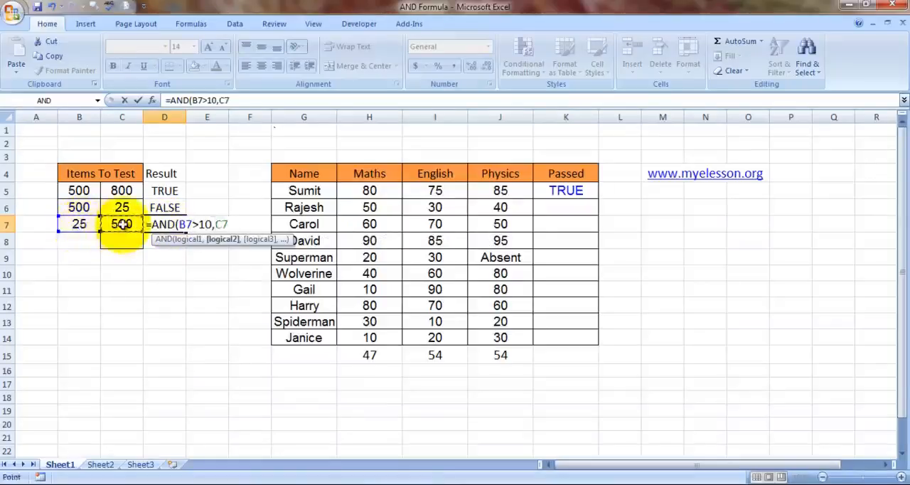
type(">300")
type(")")
key("Return")
key("Up")
left_click(122, 224)
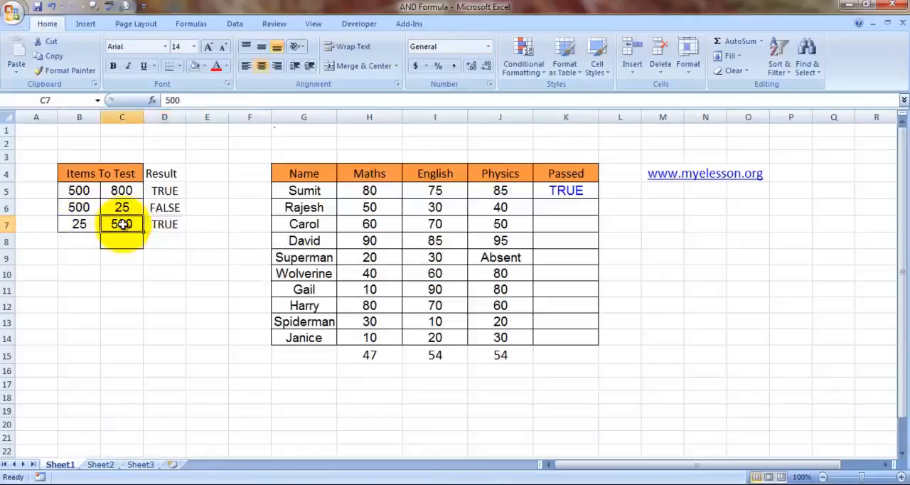
Step: Look through the marks table and its Passed column in rows 5 to 9
key("Right")
key("Right")
key("Down")
key("Down")
key("Down")
key("Right")
key("Up")
key("Up")
key("Up")
key("Up")
key("Up")
key("Up")
key("Up")
key("Right")
key("Right")
key("Right")
key("Right")
Step: Inspect the nested AND formula in the Passed cell K5 that compares each mark with its subject average
key("Right")
key("Down")
key("Down")
key("Down")
key("Down")
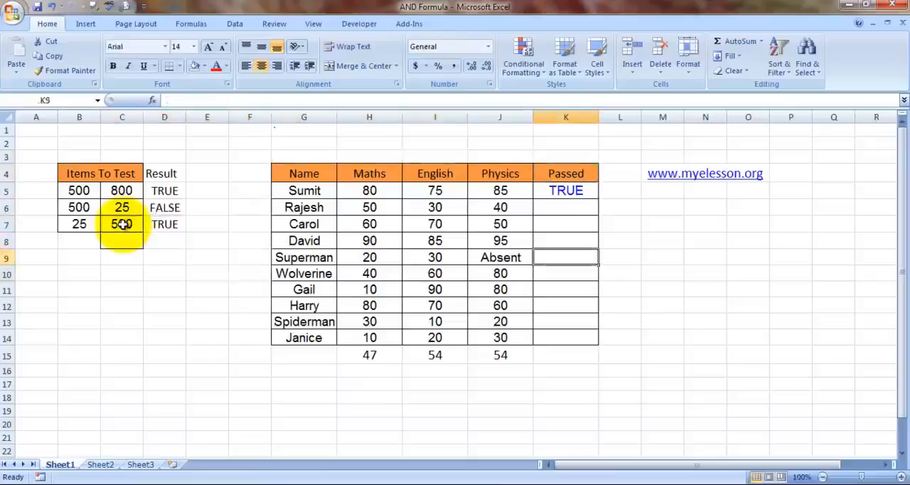
key("Down")
key("Down")
key("Down")
key("Down")
key("Left")
key("Up")
key("Up")
key("Up")
key("Up")
key("Up")
key("Up")
key("Right")
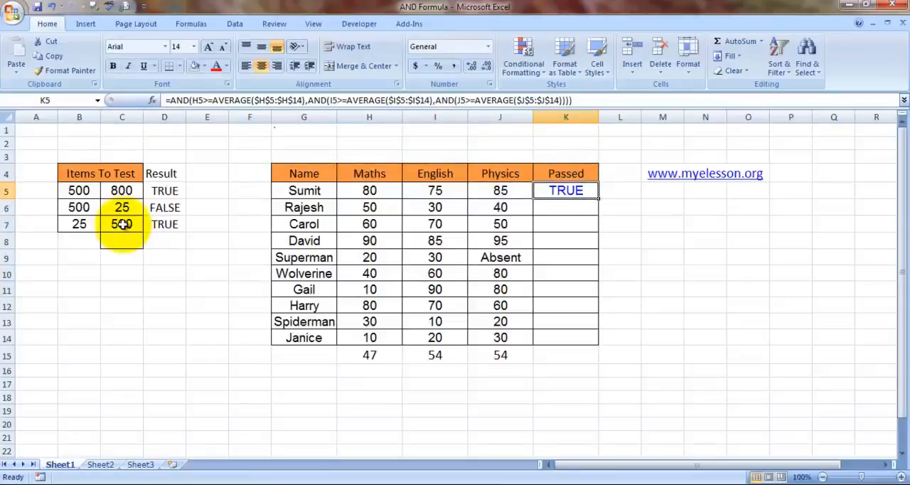
key("F2")
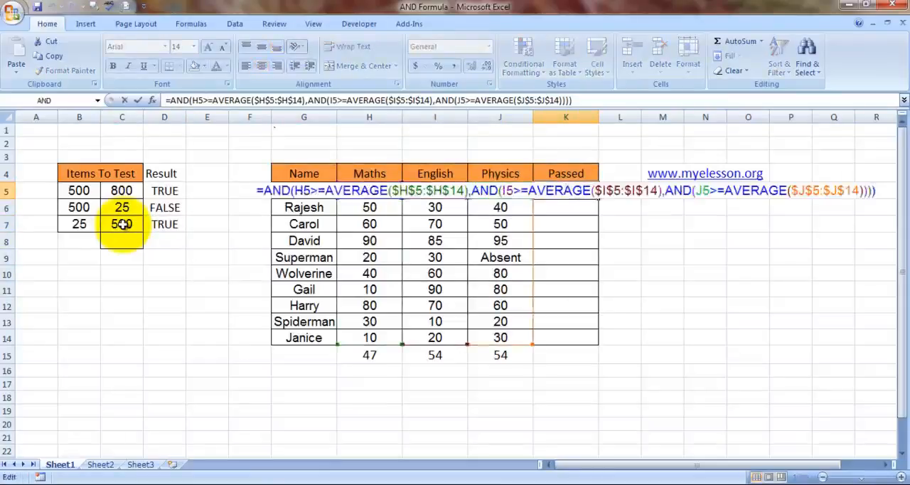
key("ctrl+Return")
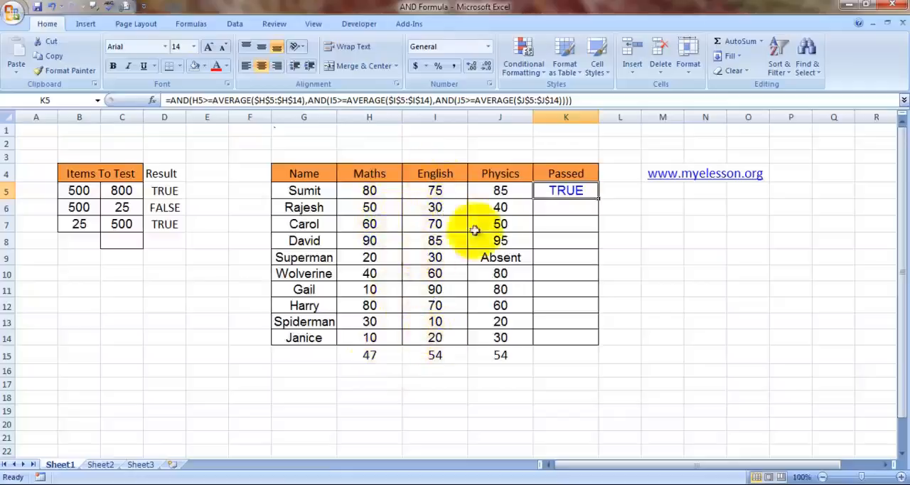
Step: Examine the subject averages in row 15, the names in column G, and the Absent entry in the Physics column
left_click(598, 202)
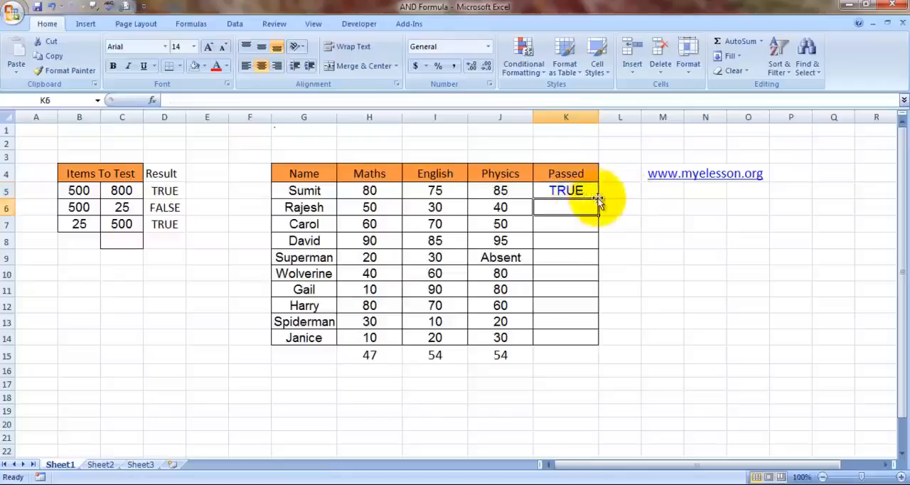
key("Down")
key("Down")
key("Down")
key("Down")
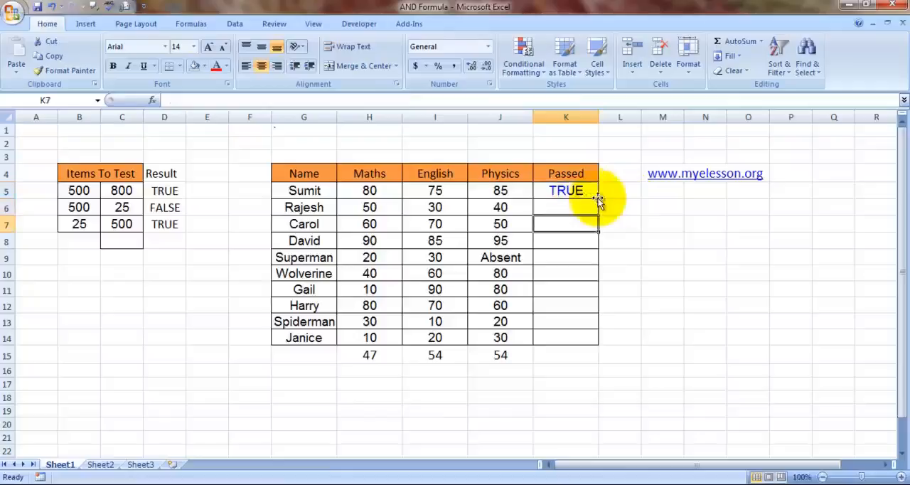
left_click(313, 369)
left_click(307, 359)
left_click(377, 356)
key("Right")
key("Right")
key("Left")
key("Left")
key("Right")
key("Right")
key("Left")
left_click(377, 356)
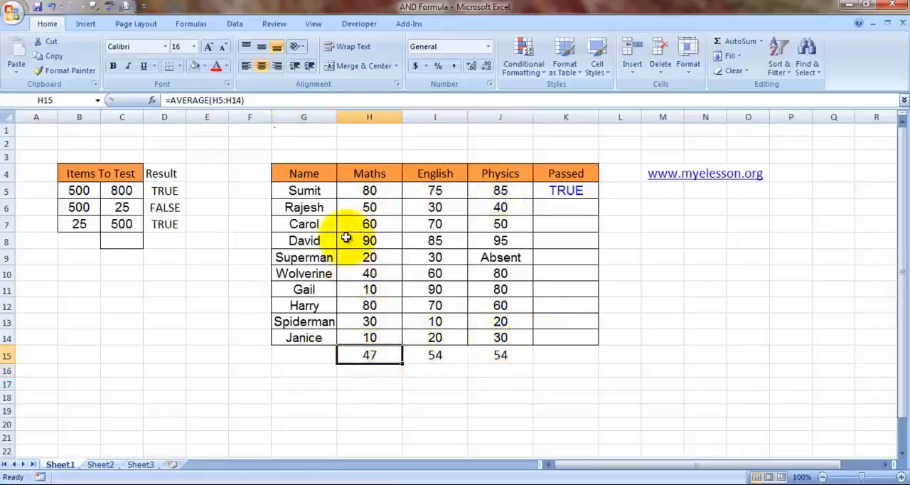
left_click(320, 193)
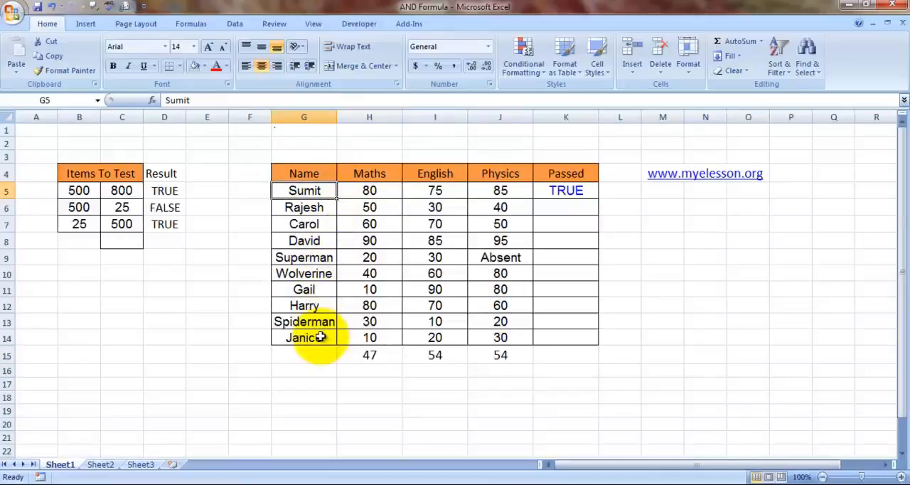
left_click(504, 260)
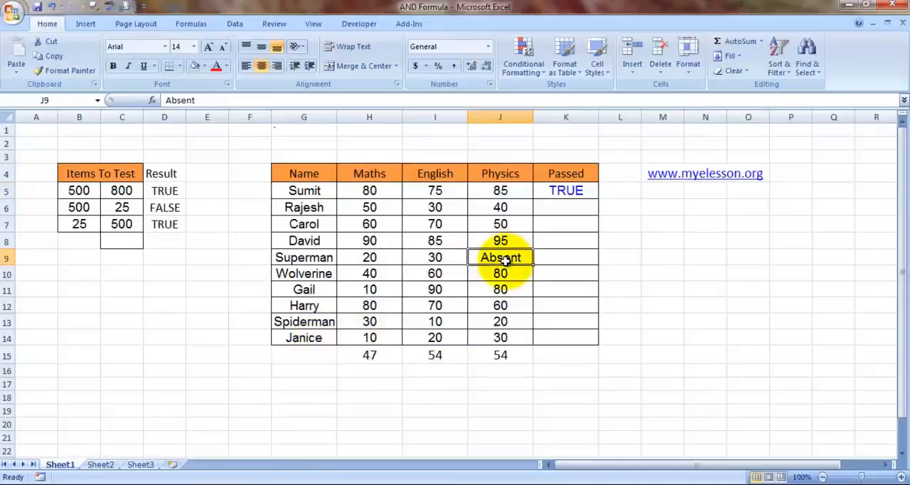
Step: Start an AND formula in the Passed cell K6
key("Right")
key("Right")
key("Up")
key("Up")
key("Up")
key("Left")
type("=ab")
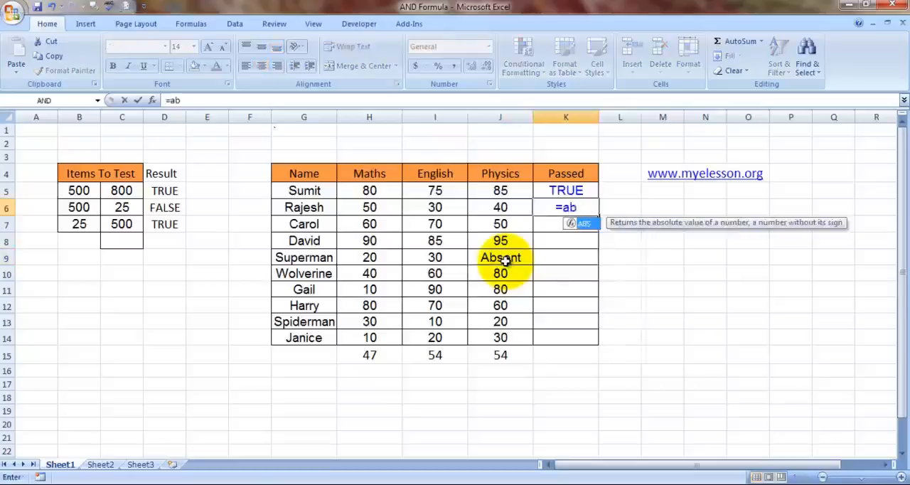
key("BackSpace")
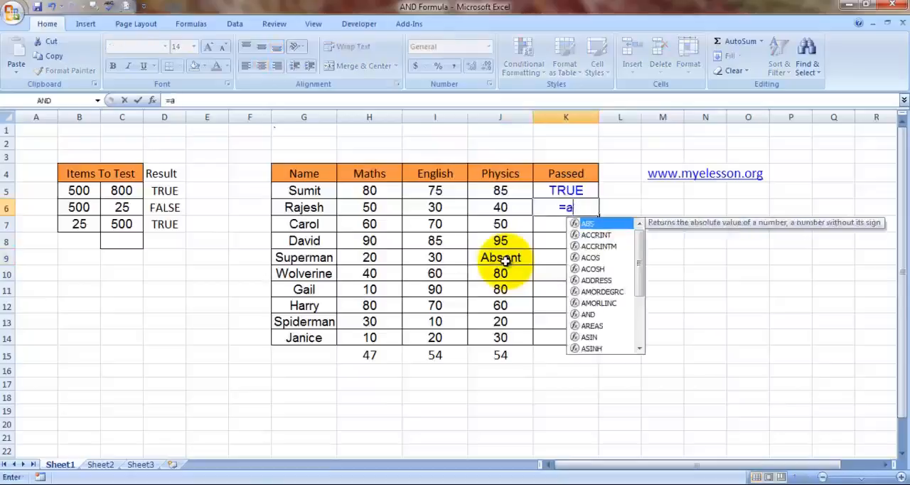
type("n")
key("Tab")
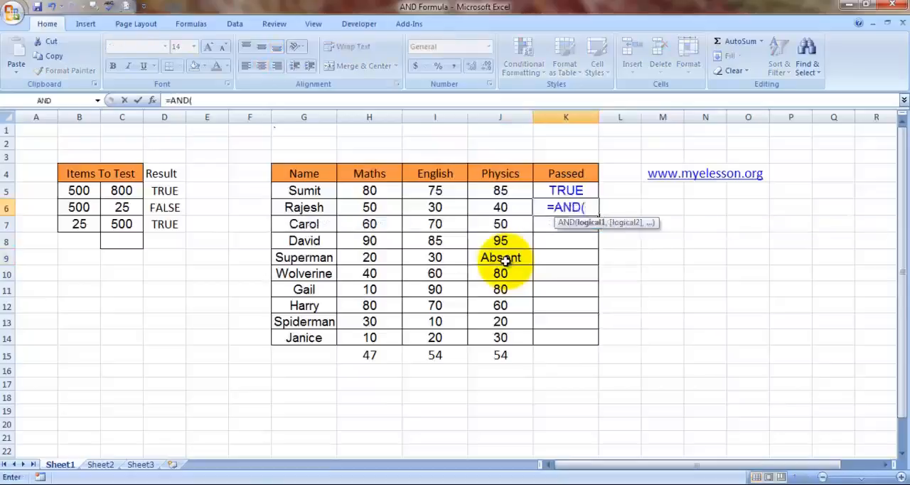
Step: Enter H6>=AVERAGE($H$5:$H$14) as the first condition of the K6 formula, with the Maths range as an absolute reference
left_click(370, 207)
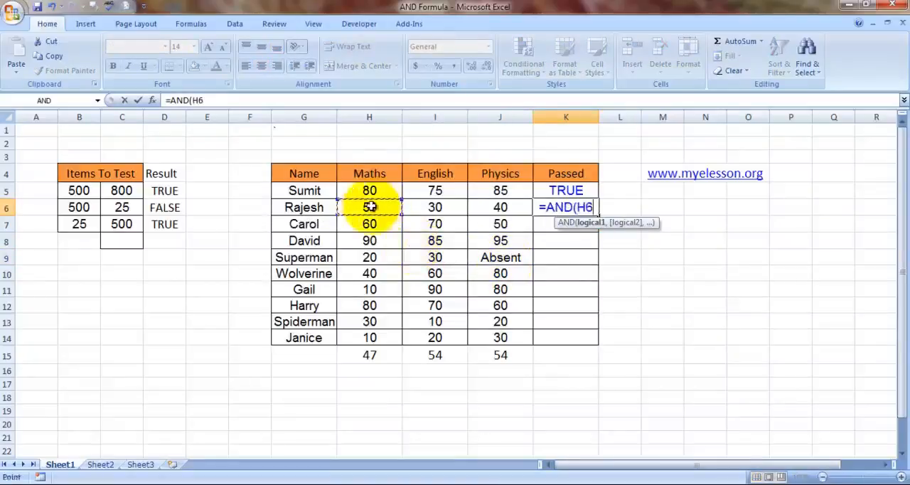
type(">")
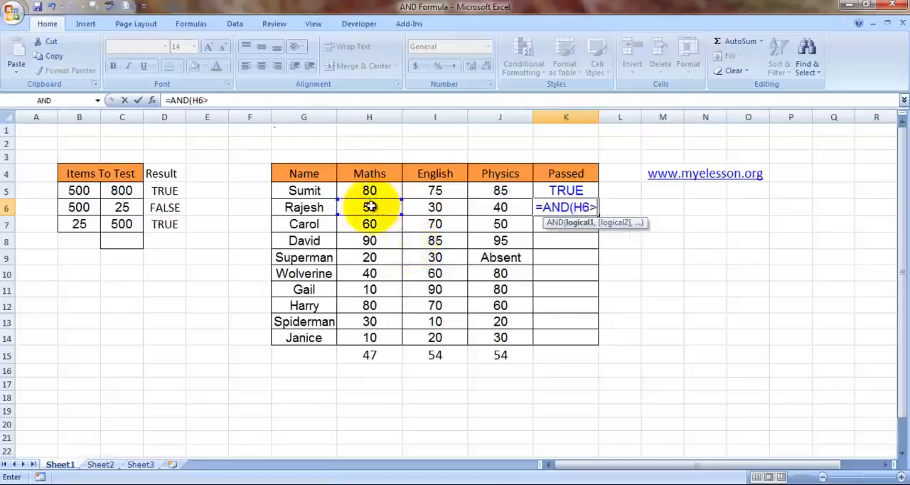
type("=ave")
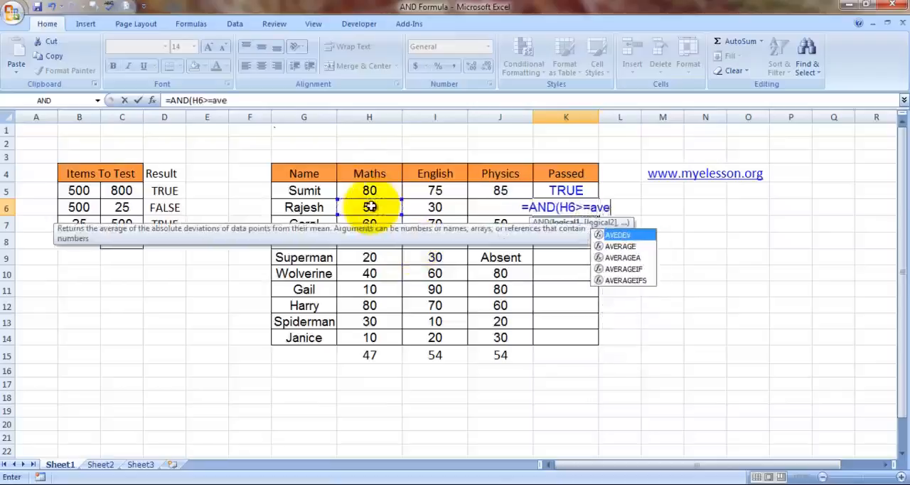
key("Tab")
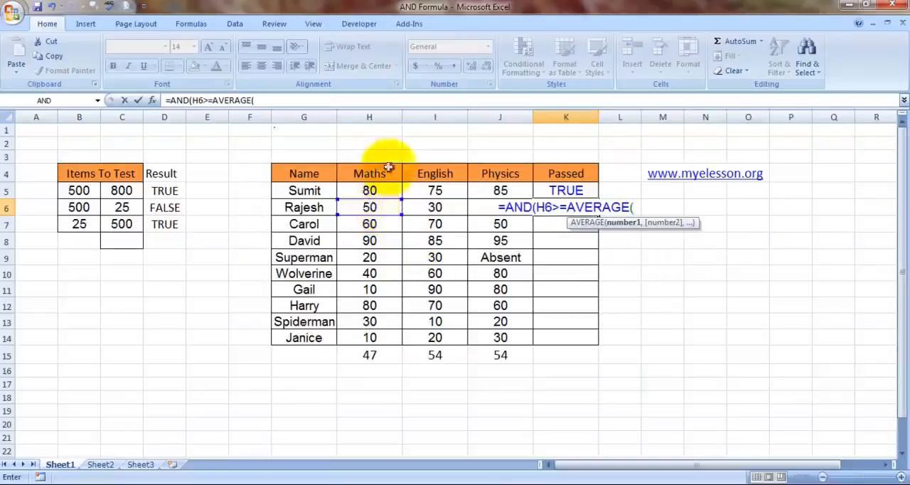
left_click(375, 185)
left_click_drag(374, 185, 370, 338)
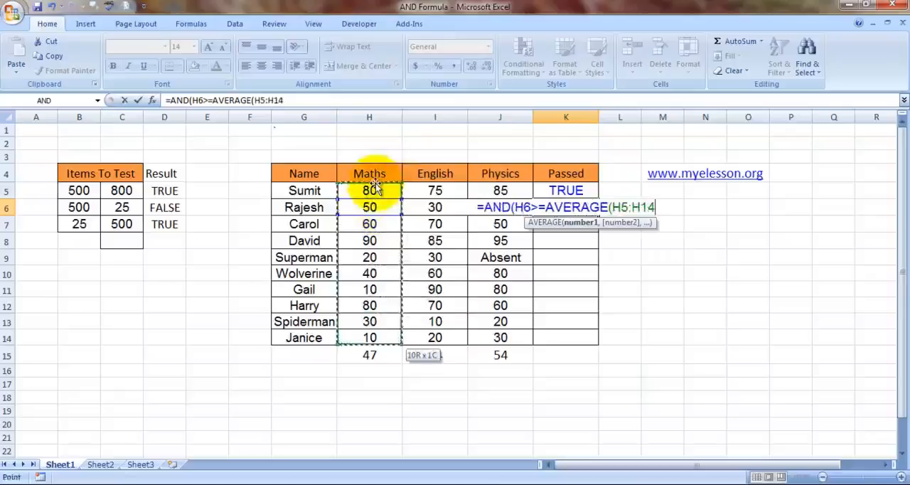
key("F4")
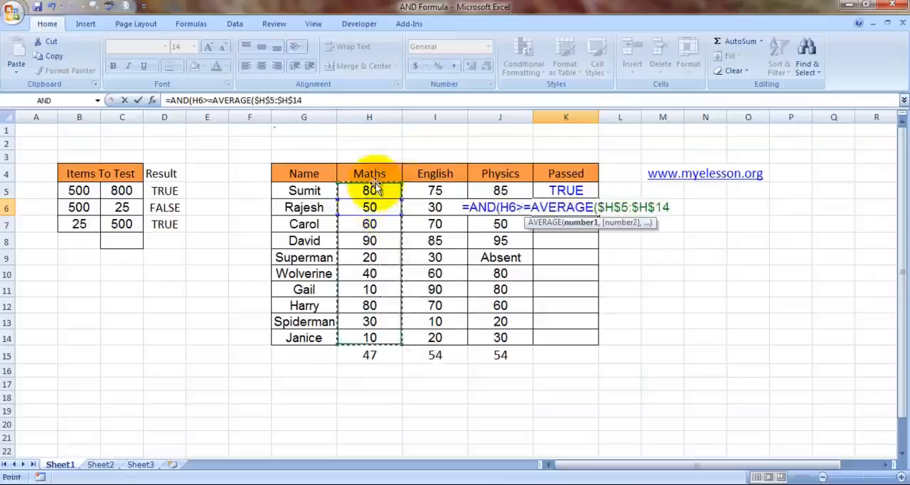
type(")")
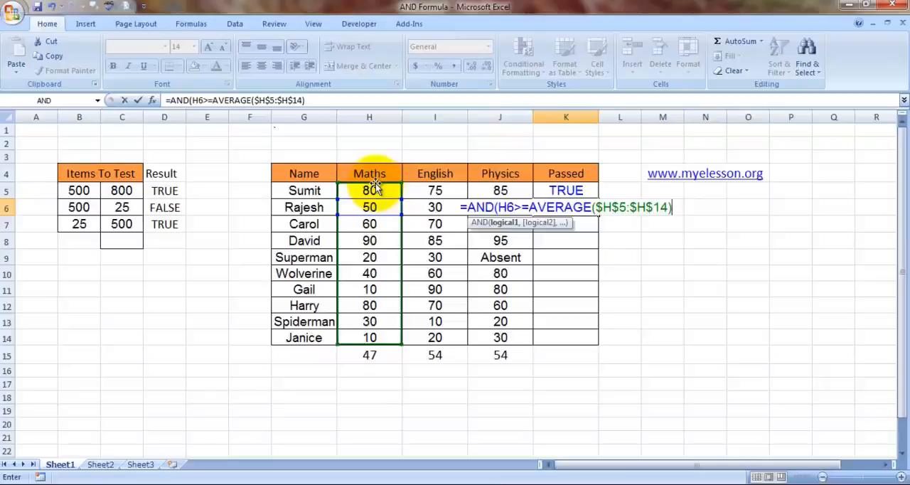
type(",")
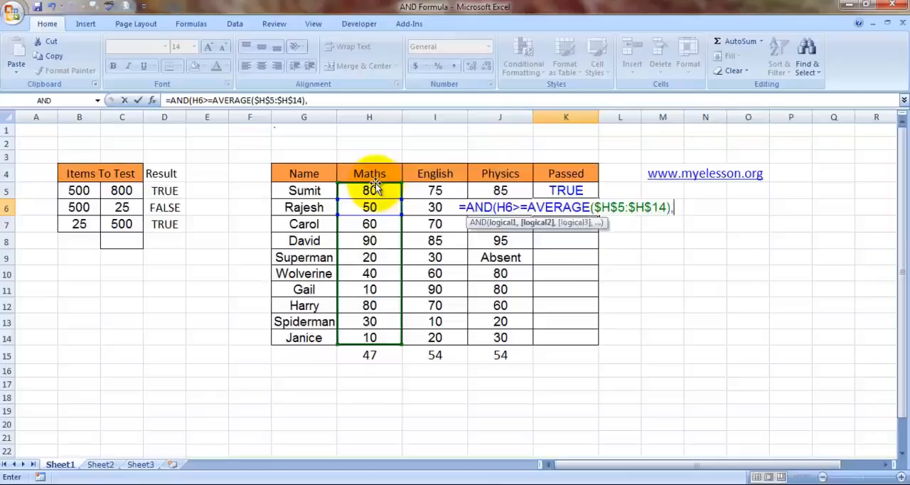
type("and")
Step: Nest a second AND in the K6 formula that tests whether I6 is greater than or equal to an AVERAGE
key("Tab")
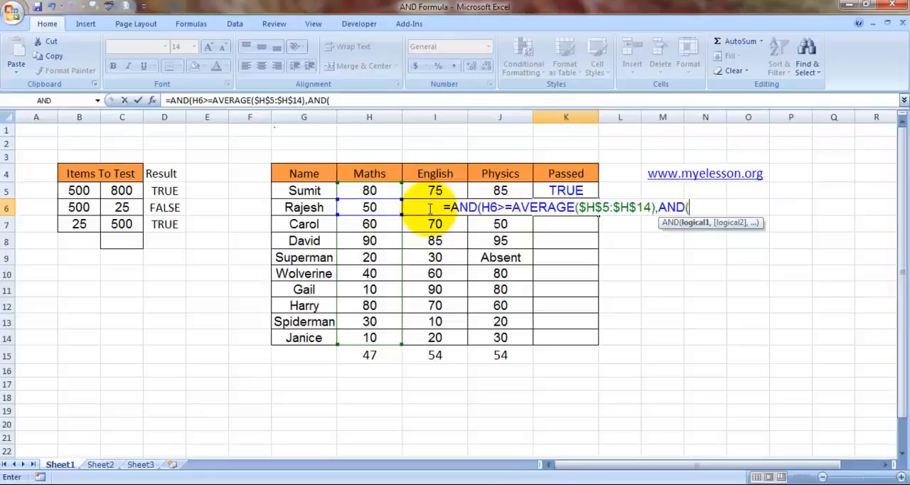
type("i6")
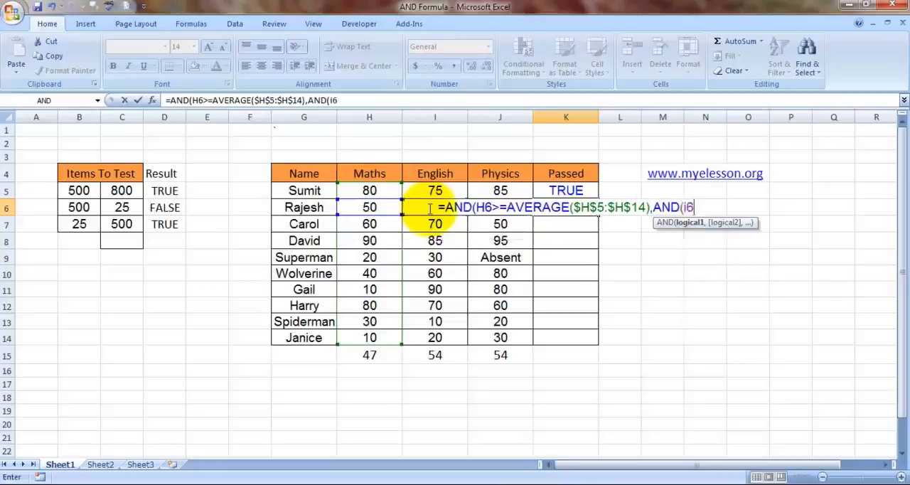
type(">=")
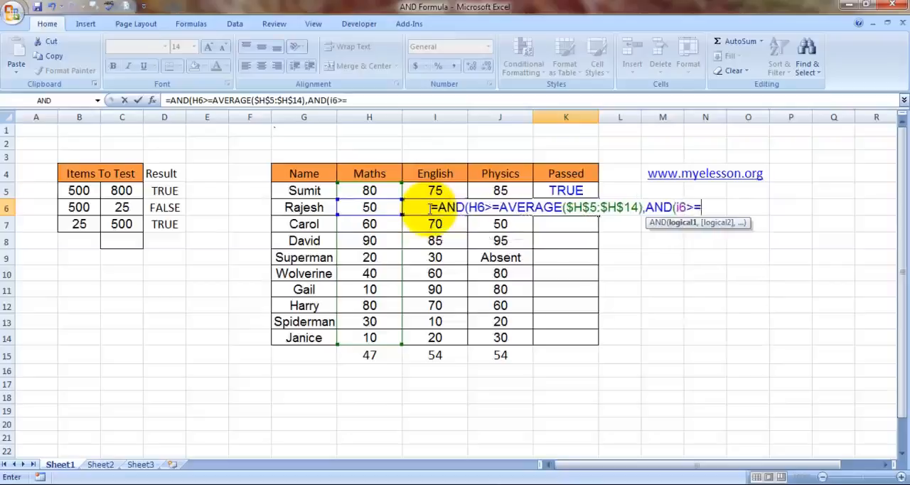
type("ave")
key("Down")
key("Tab")
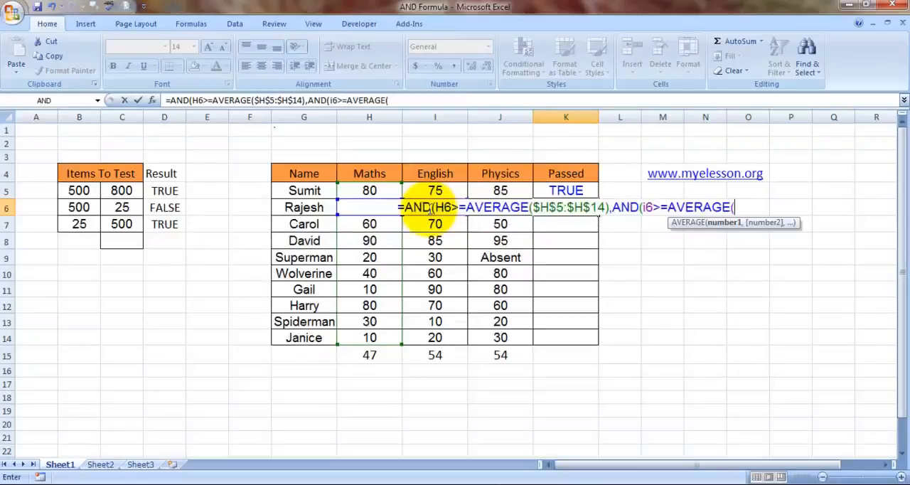
Step: Give the second AVERAGE the English marks as the absolute range $I$5:$I$14 and close it
left_click(452, 189)
key("shift+Down")
key("shift+Down")
key("shift+Down")
key("shift+Down")
key("shift+Down")
key("shift+Down")
key("shift+Down")
key("shift+Down")
key("shift+Down")
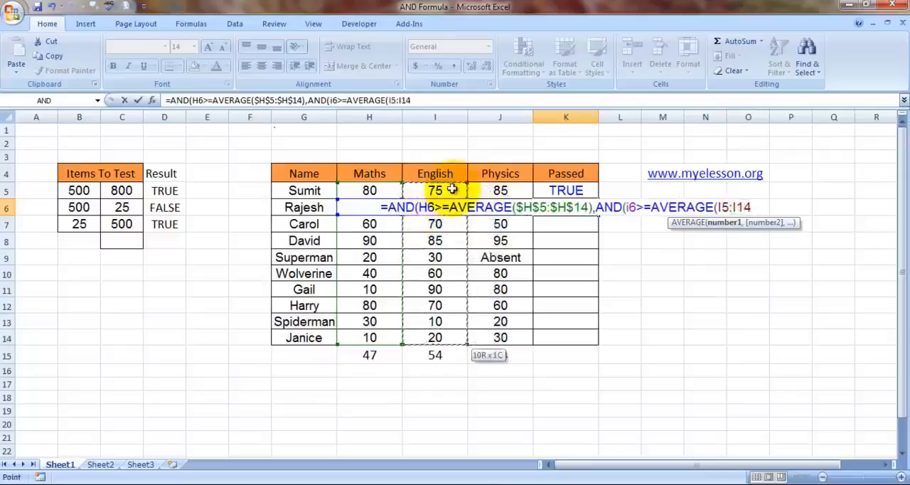
key("F4")
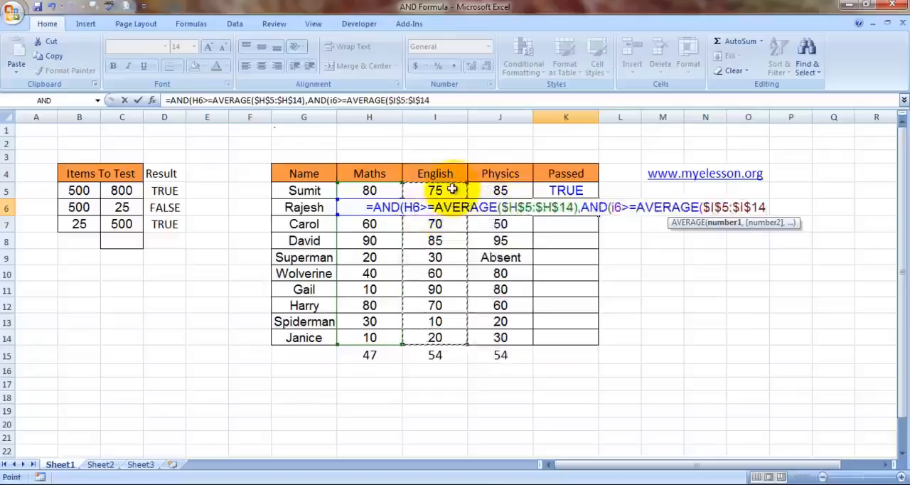
type("),")
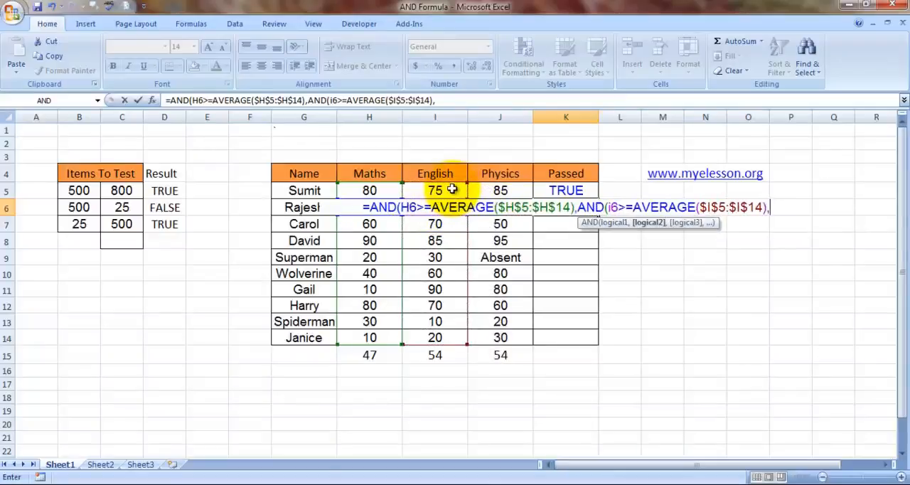
type("and")
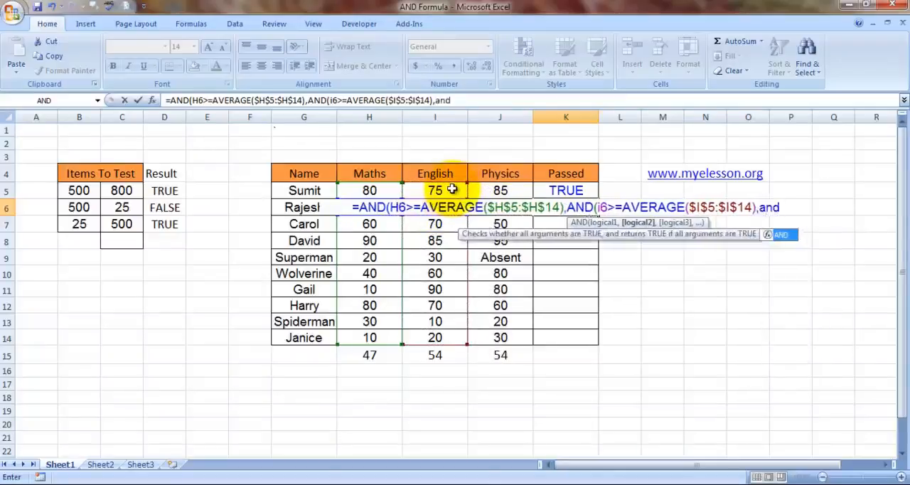
Step: Nest a third AND in the K6 formula that tests whether J6 is greater than or equal to an AVERAGE
key("Tab")
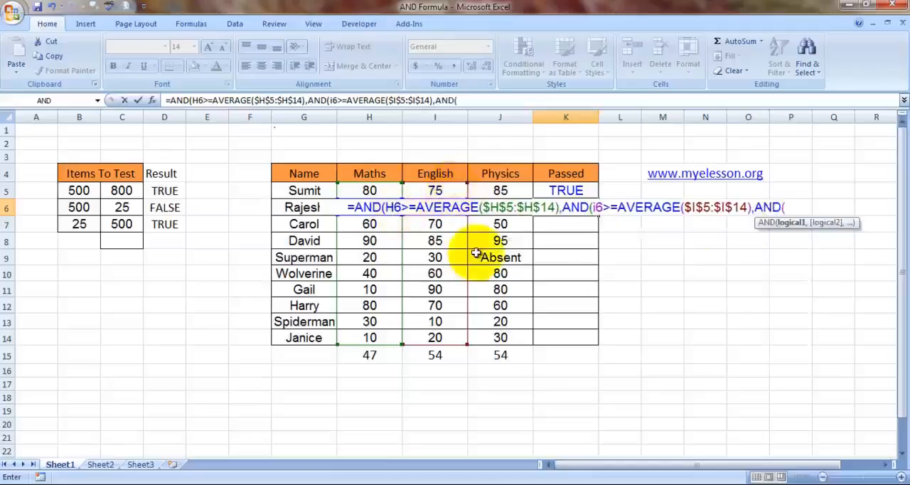
type("j")
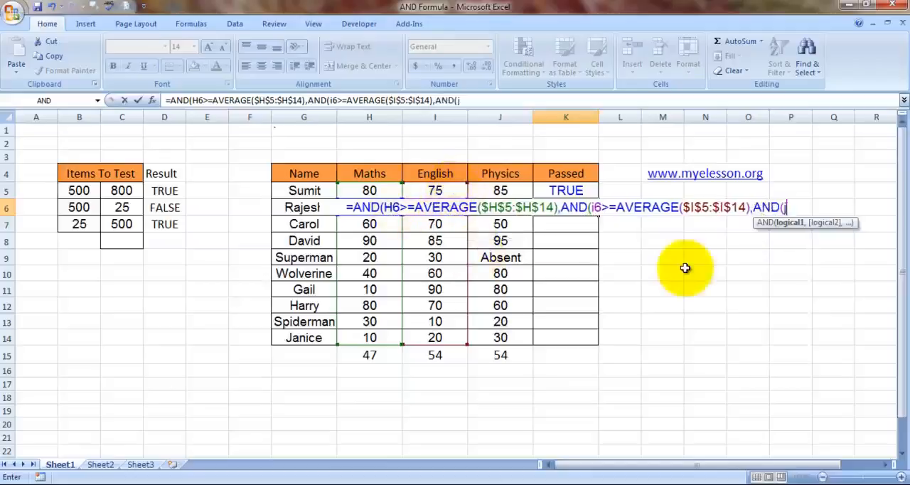
type("6>=aver")
key("Tab")
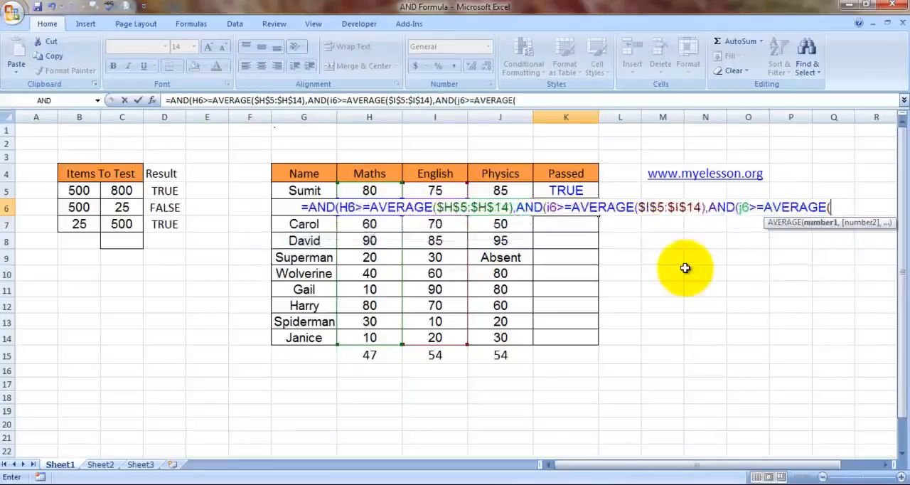
Step: Give the third AVERAGE the Physics marks as the absolute range $J$5:$J$14, close the nested functions and enter the K6 formula
left_click_drag(500, 189, 500, 338)
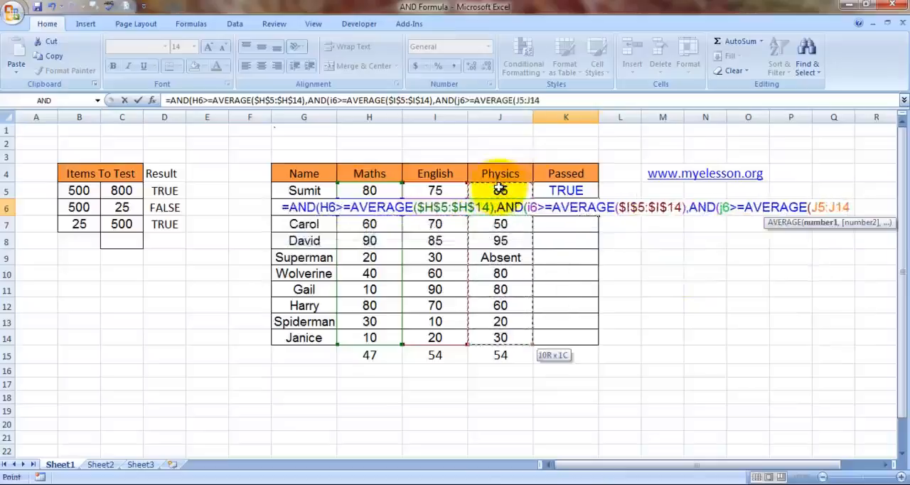
key("F4")
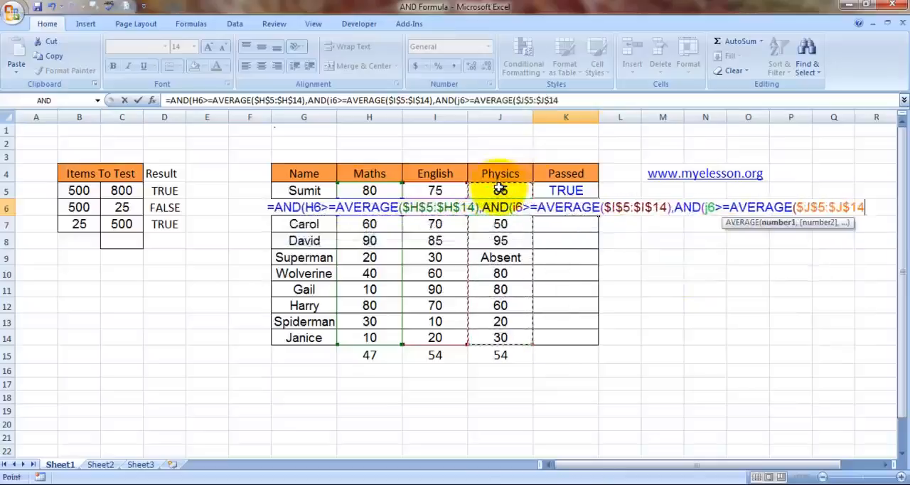
type(")))")
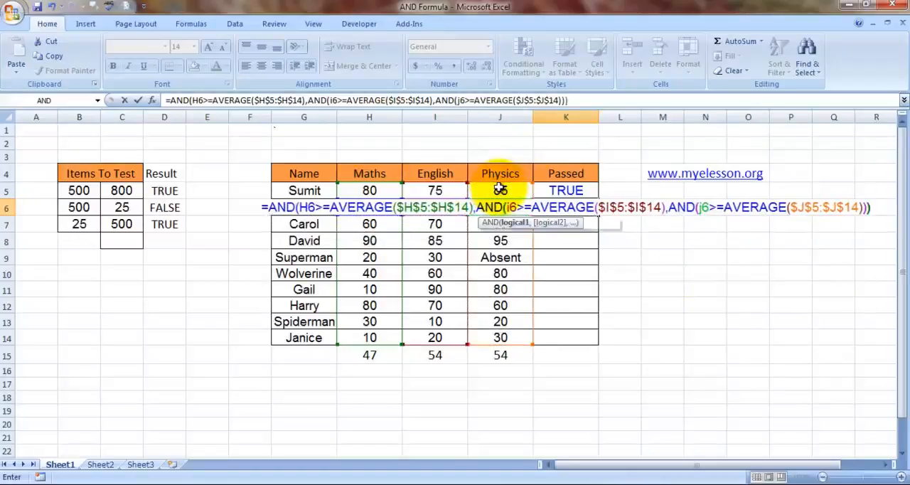
key("Return")
key("Up")
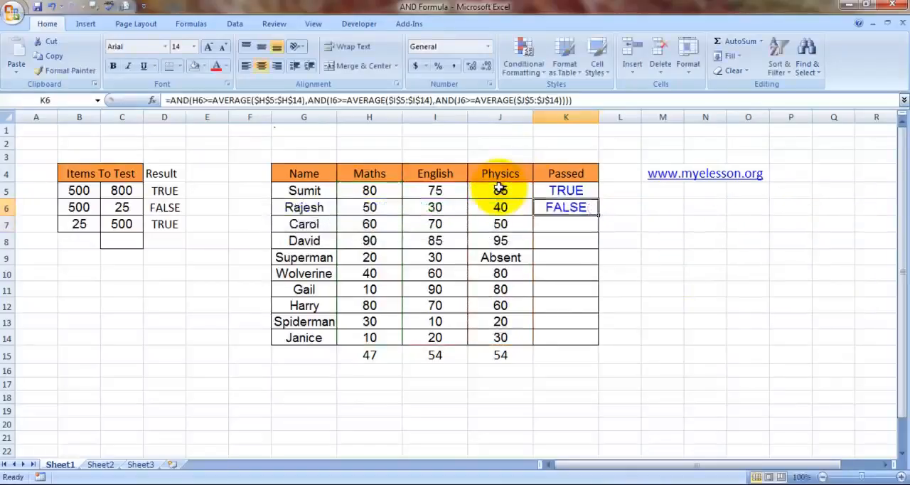
Step: Compare the Maths and English marks in row 6 with the subject averages in row 15
left_click(441, 354)
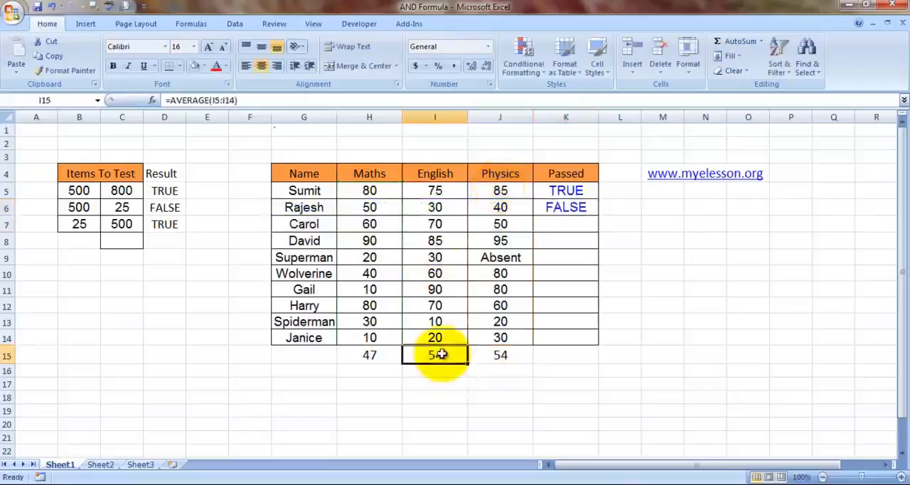
left_click(498, 353)
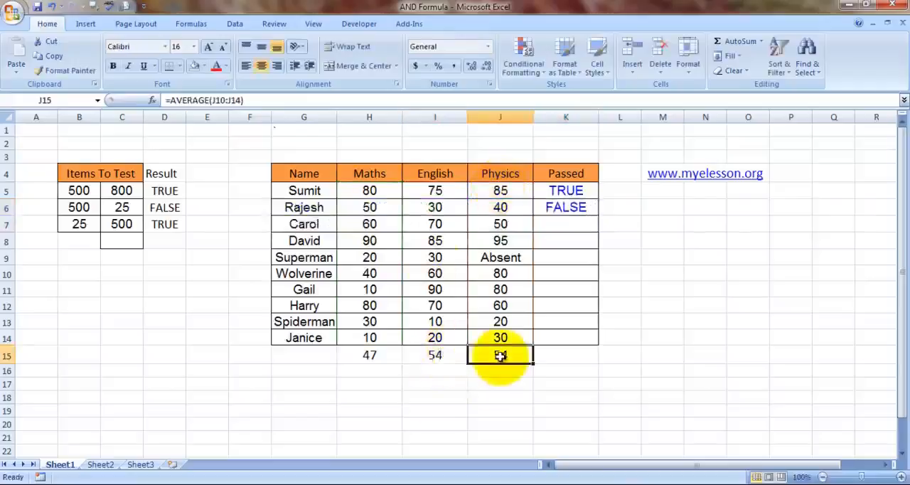
left_click(436, 207)
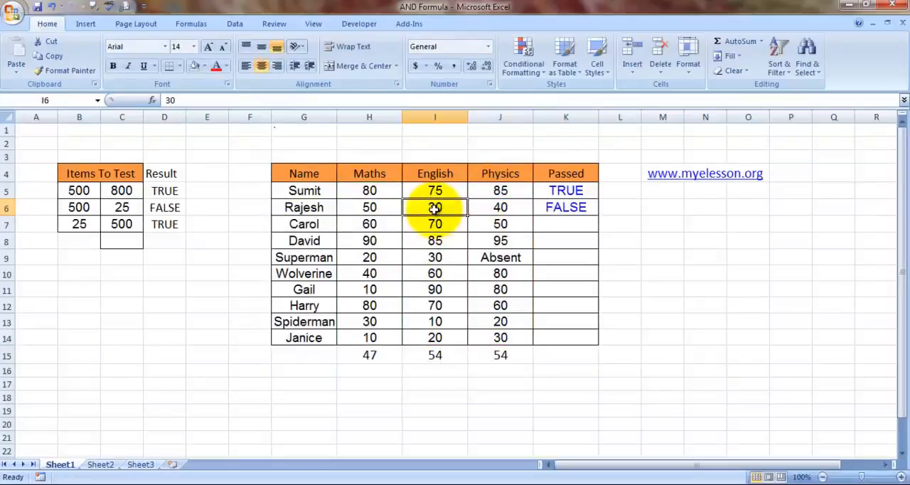
key("Left")
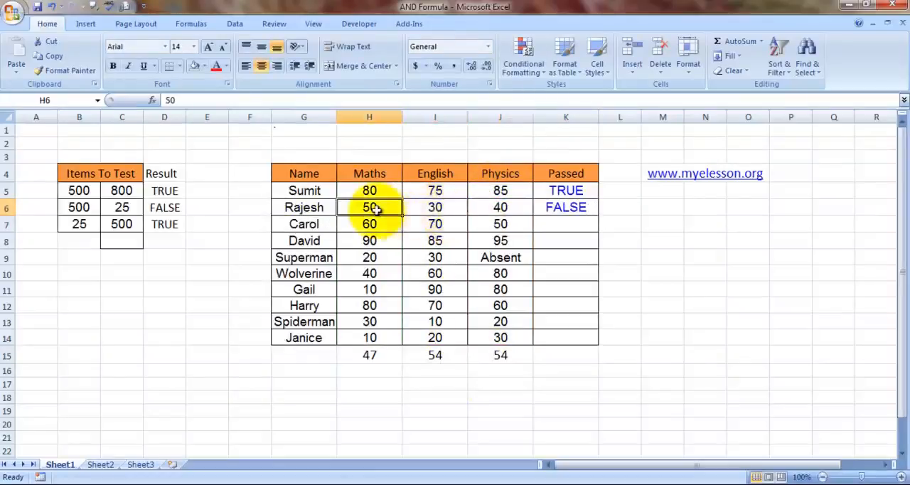
Step: Copy the Passed formula from K6 down to K7:K14 for the remaining students
key("Right")
key("Right")
key("Right")
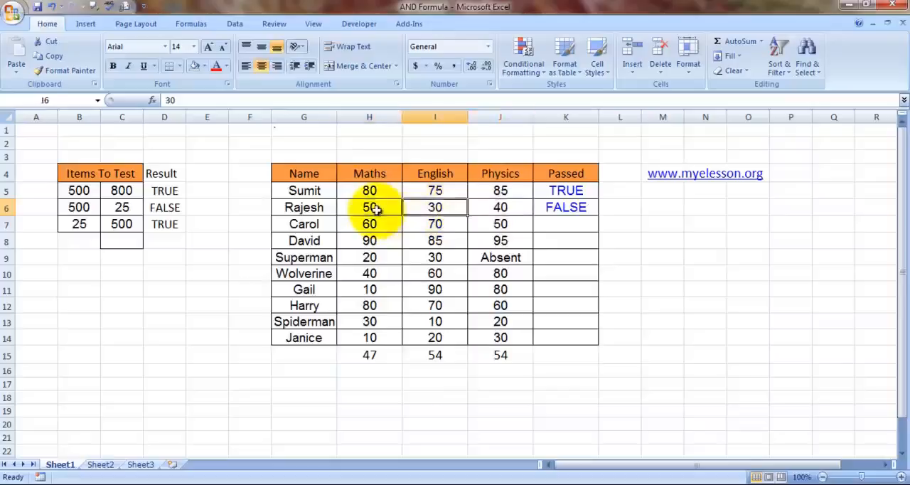
key("ctrl+c")
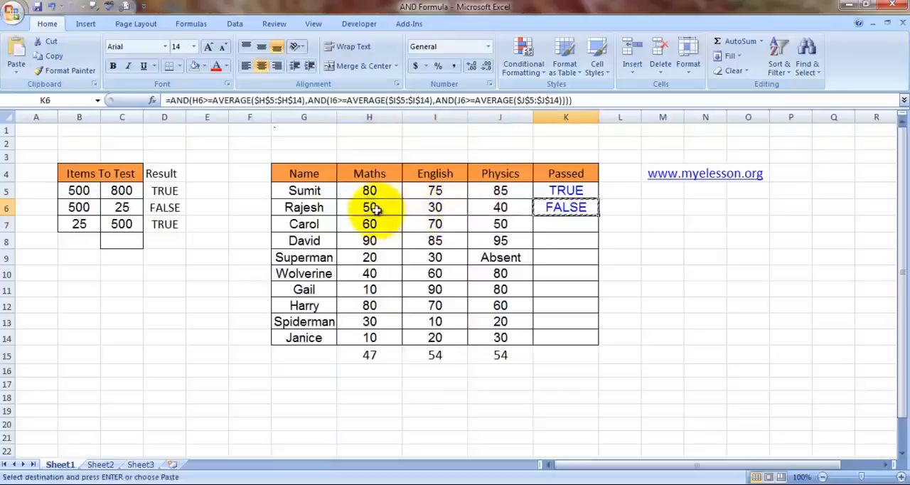
key("Down")
key("shift+Down")
key("shift+Down")
key("shift+Down")
key("shift+Down")
key("shift+Down")
key("shift+Down")
key("shift+Down")
key("ctrl+v")
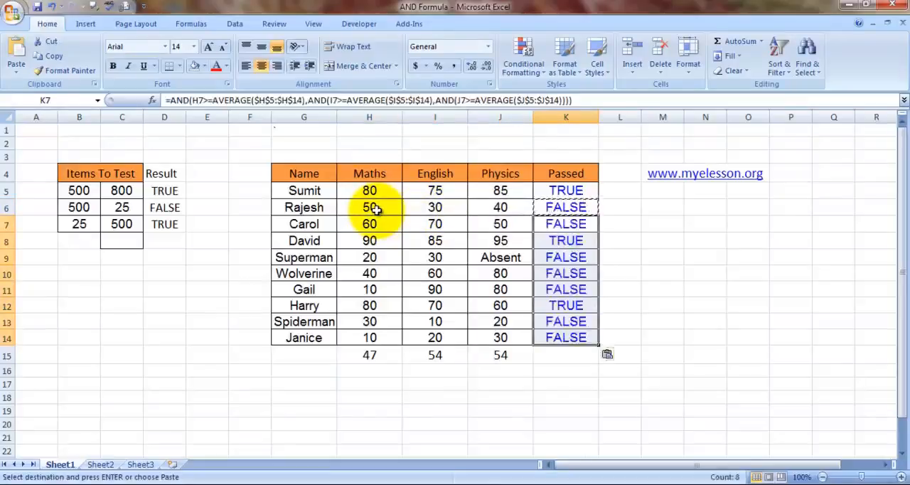
Step: Examine the copied Passed results in column K against the students' marks, including the row with the Absent entry
key("Escape")
key("Right")
key("Right")
key("Left")
key("Left")
key("Down")
key("Down")
key("Down")
key("Down")
key("Up")
key("Up")
key("Left")
key("Left")
key("Left")
key("Left")
key("Right")
key("Right")
key("Right")
key("Right")
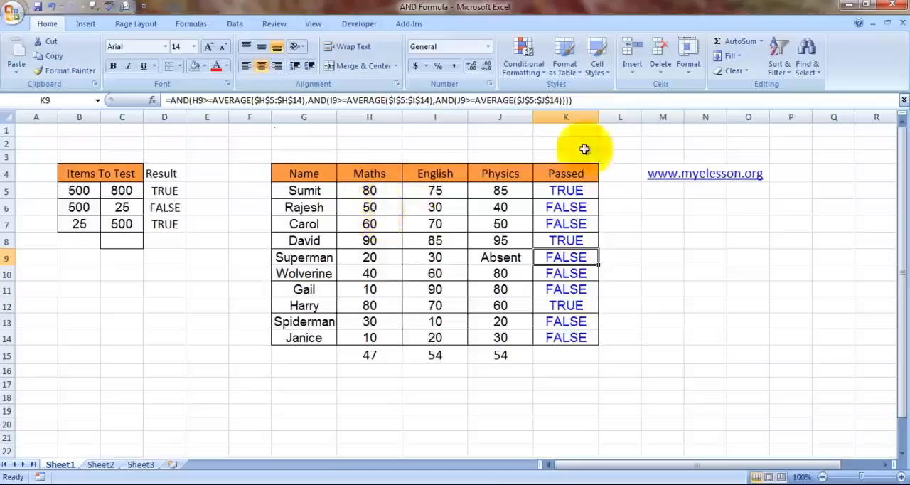
left_click(707, 229)
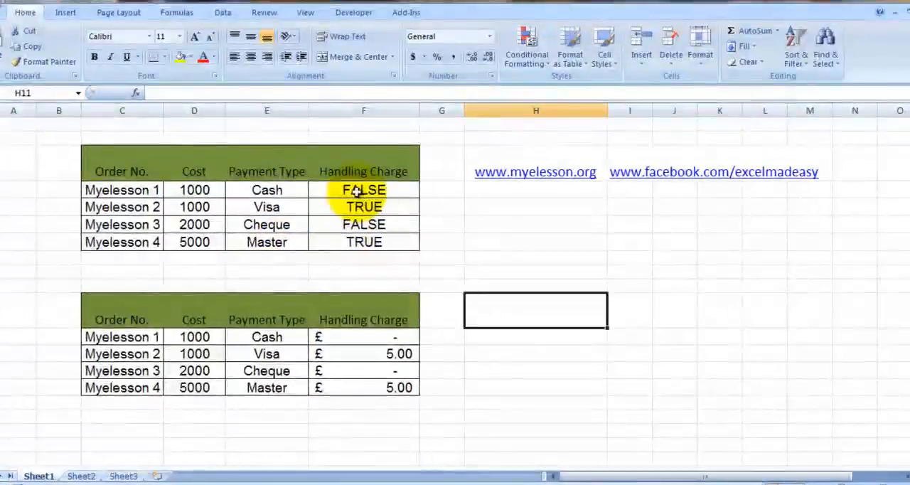
Step: Clear the first Handling Charge cell F4 in the upper orders table and start an OR formula there
left_click(356, 191)
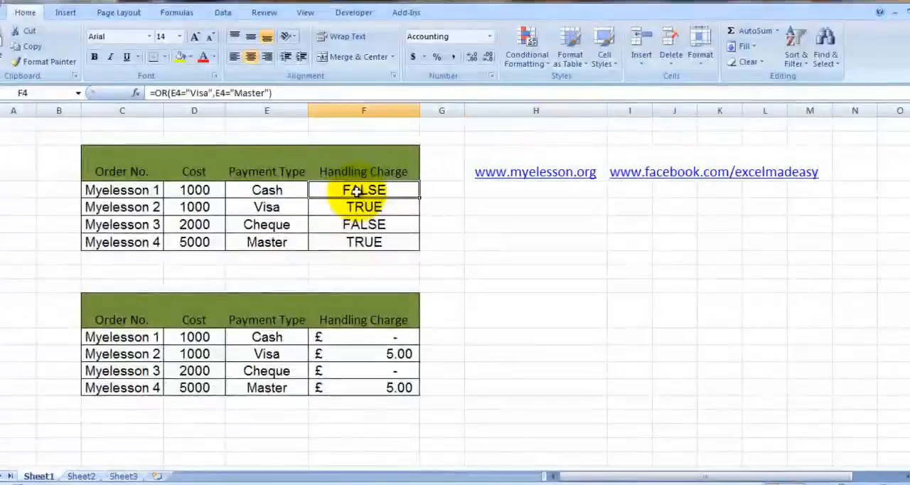
key("Delete")
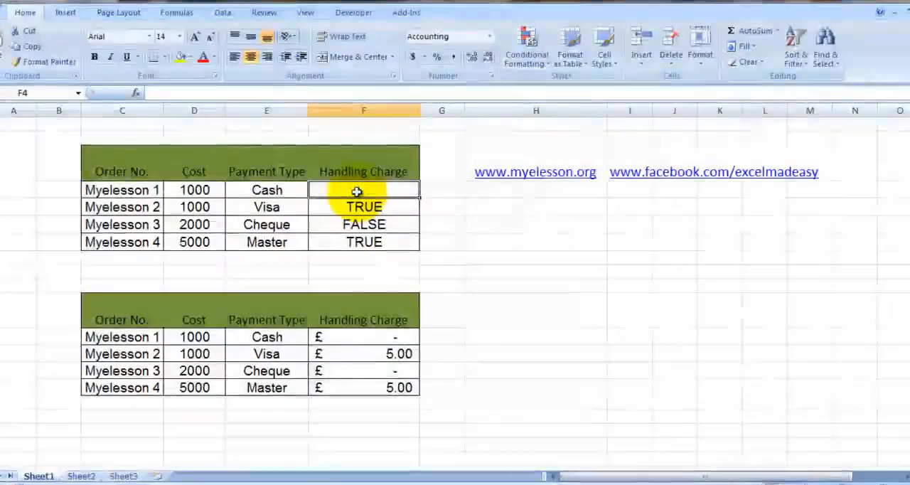
type("=")
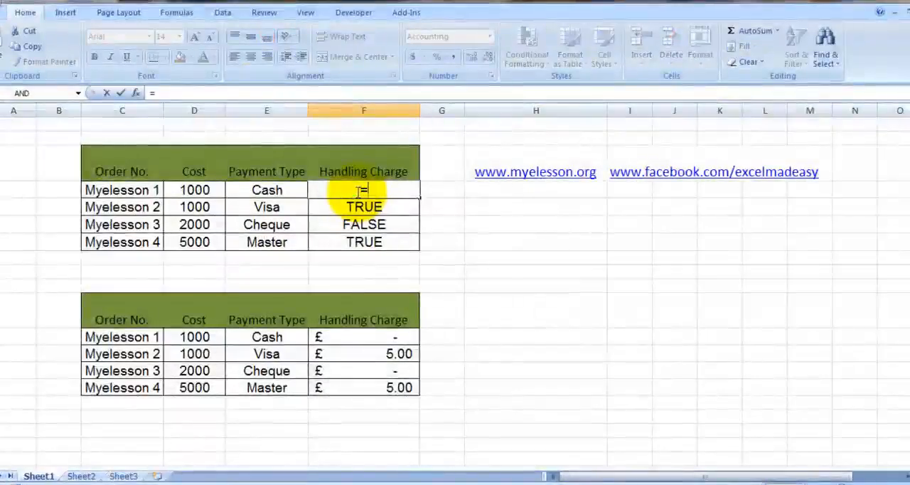
type("or")
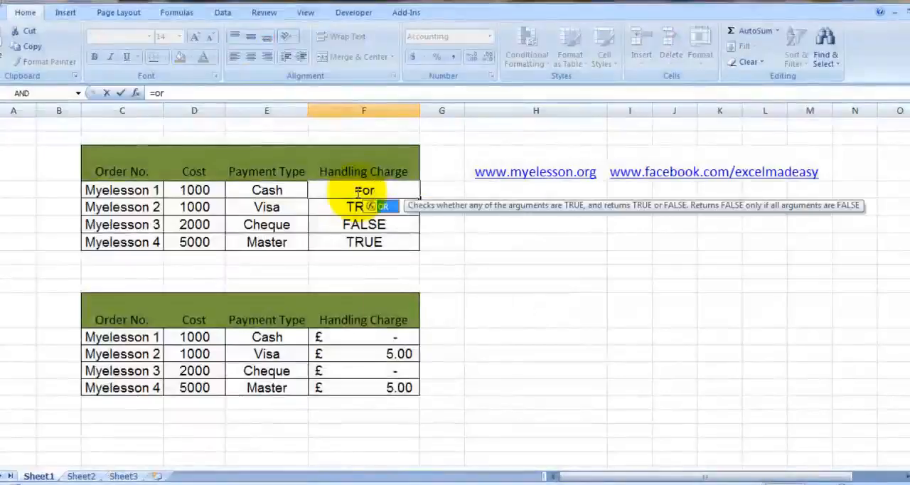
key("Tab")
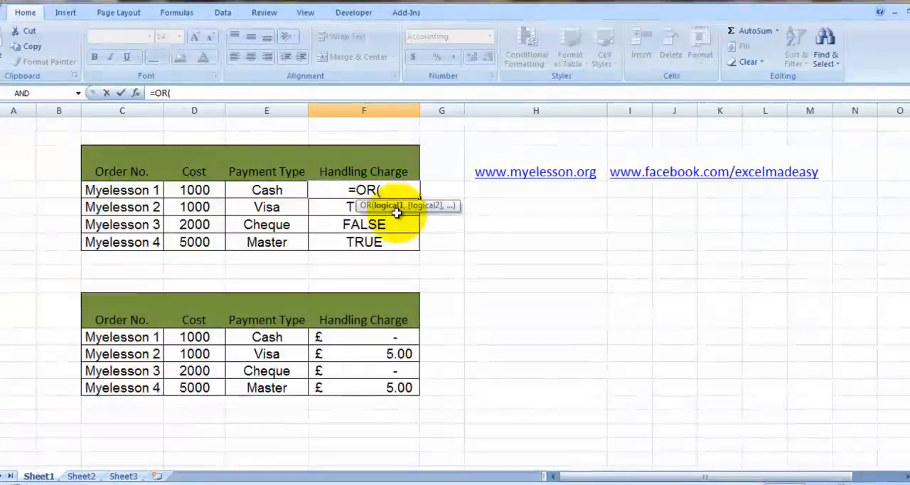
Step: Enter E4="visa" as the first condition of the OR formula in F4
left_click(262, 187)
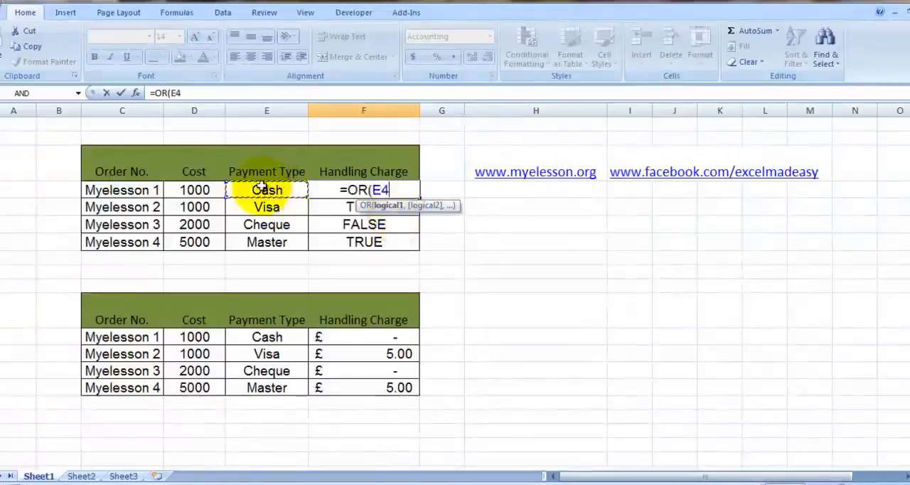
type("=")
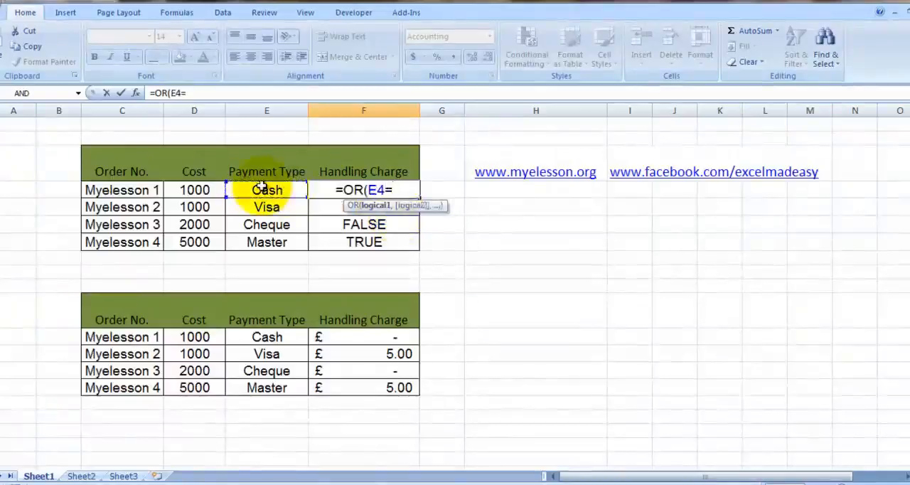
type("\"")
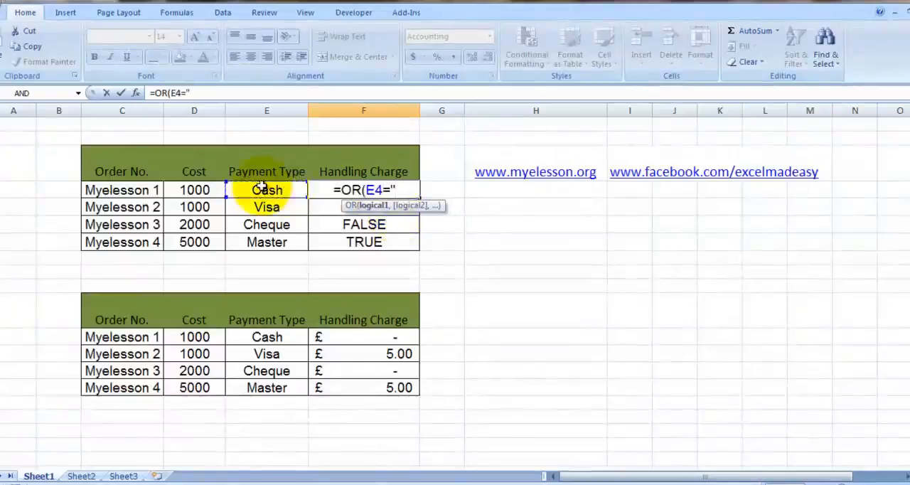
type("visa\"")
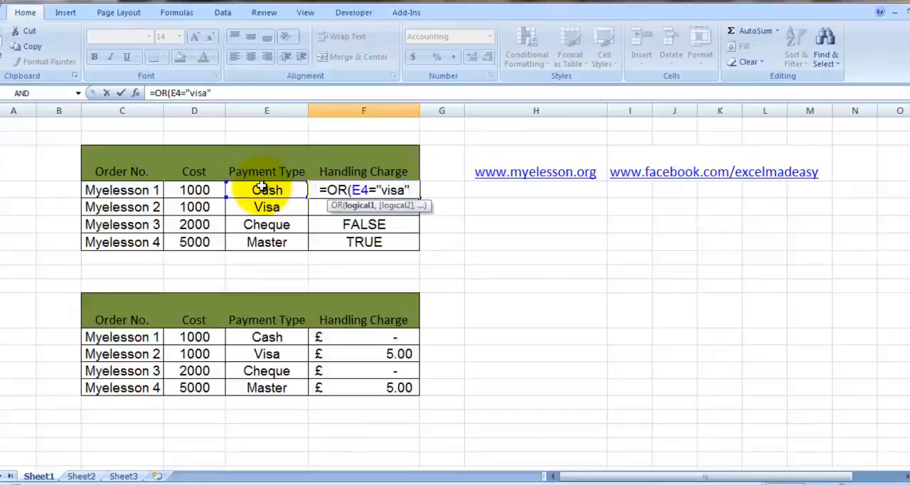
type(",")
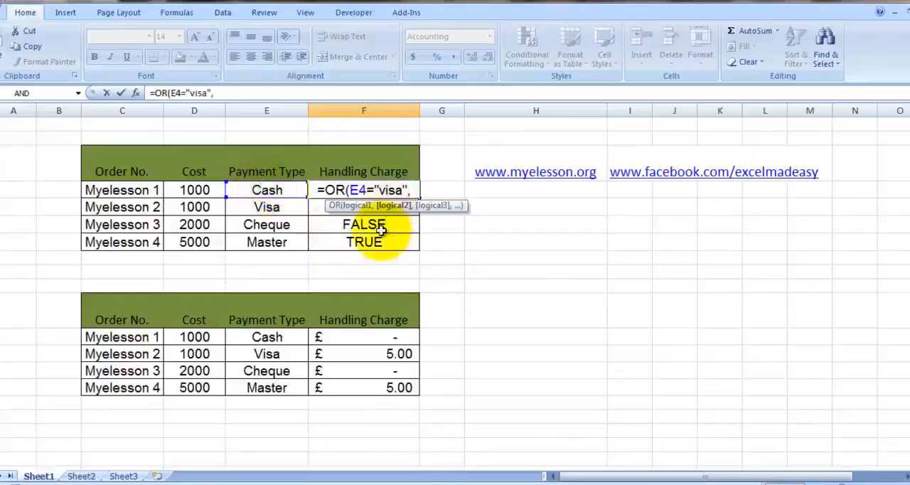
type("e4=")
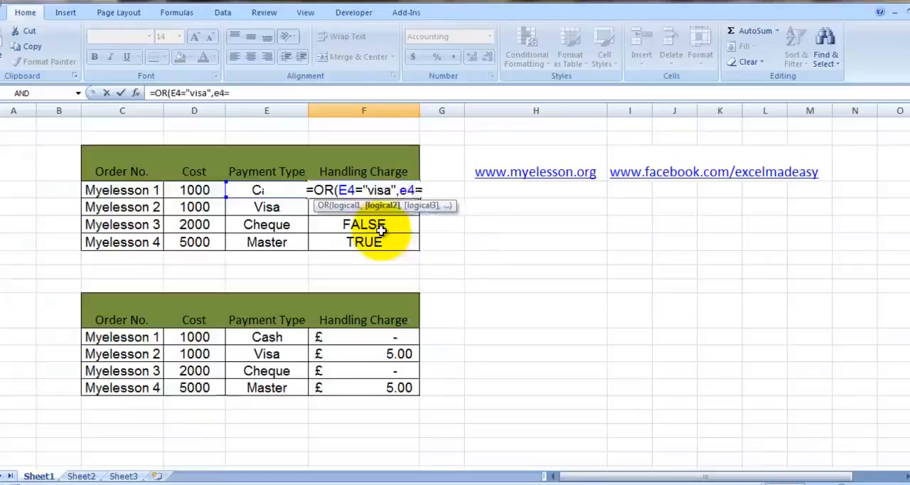
Step: Add E4="master" as the second condition, then close and enter the OR formula in F4
left_click(263, 242)
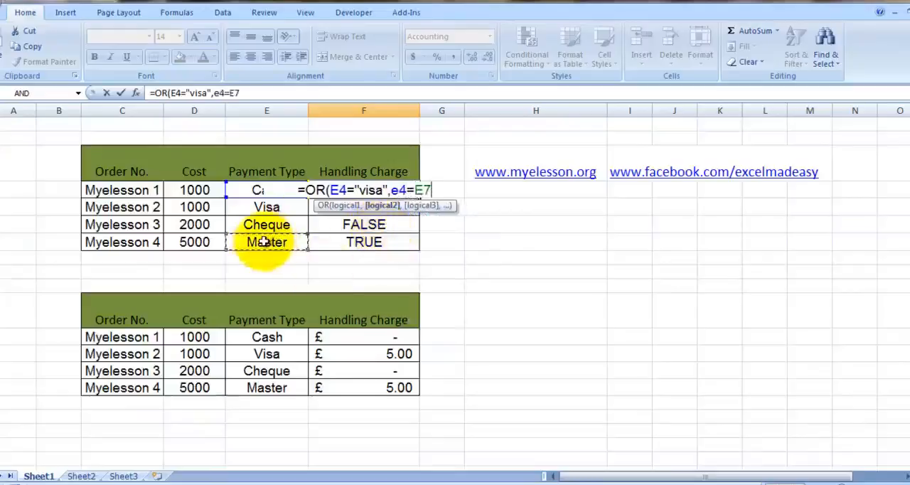
key("BackSpace")
key("BackSpace")
type("\"maset")
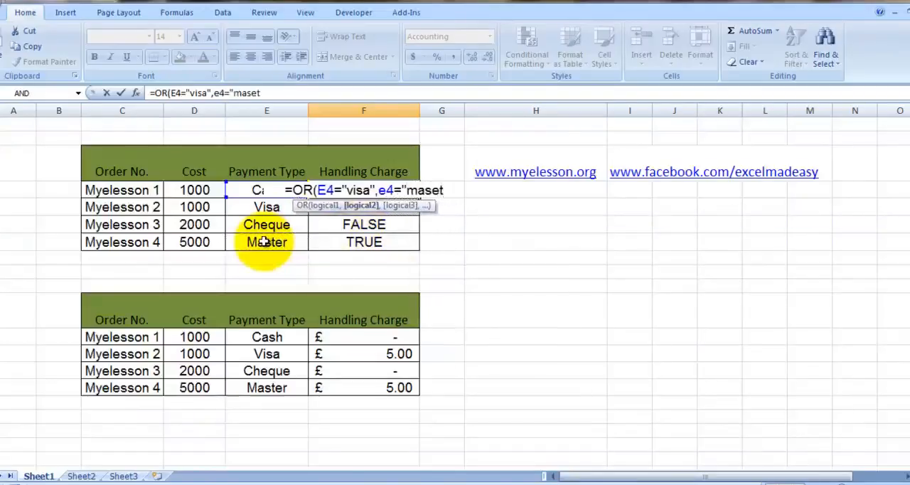
key("BackSpace")
key("BackSpace")
type("ter")
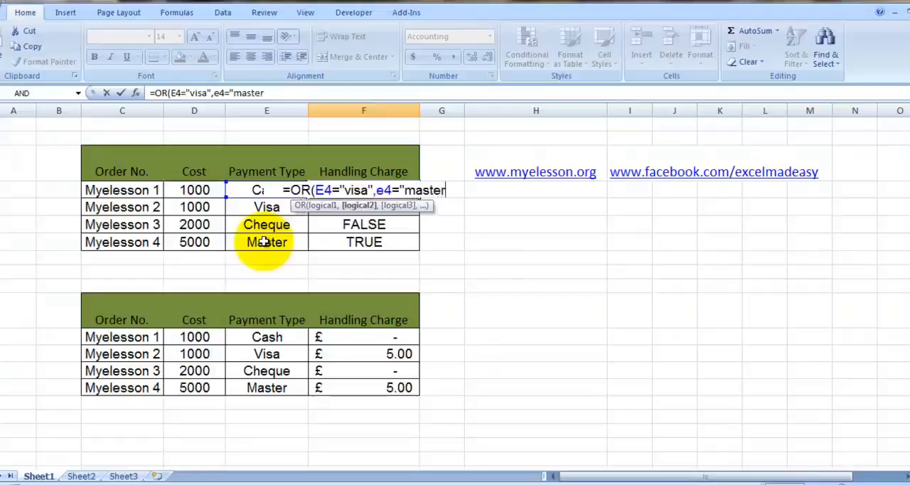
type("\"")
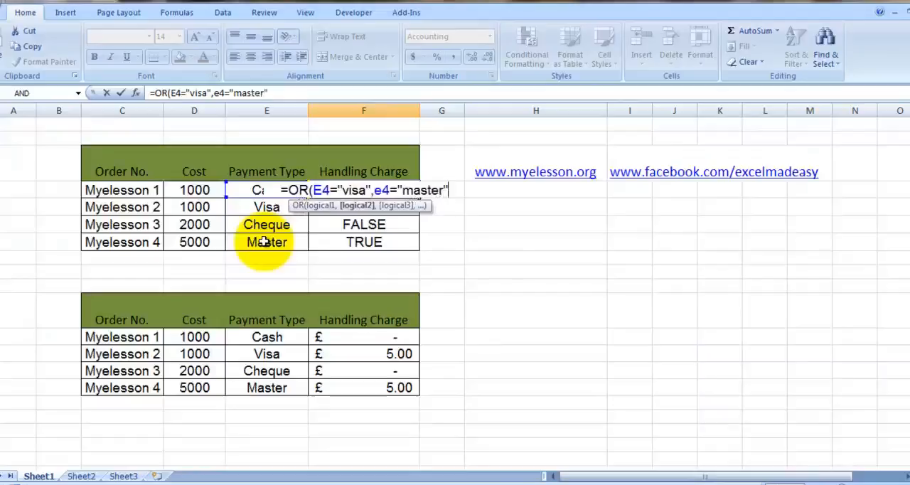
type(")")
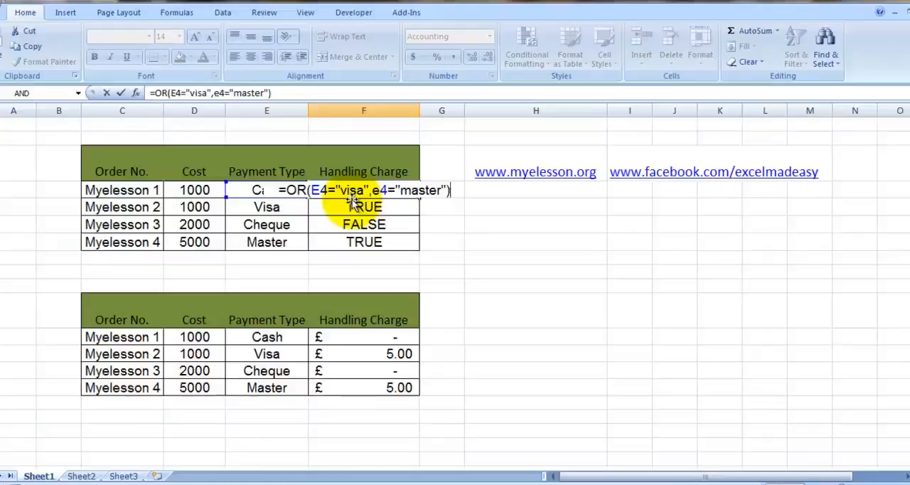
key("Return")
key("Up")
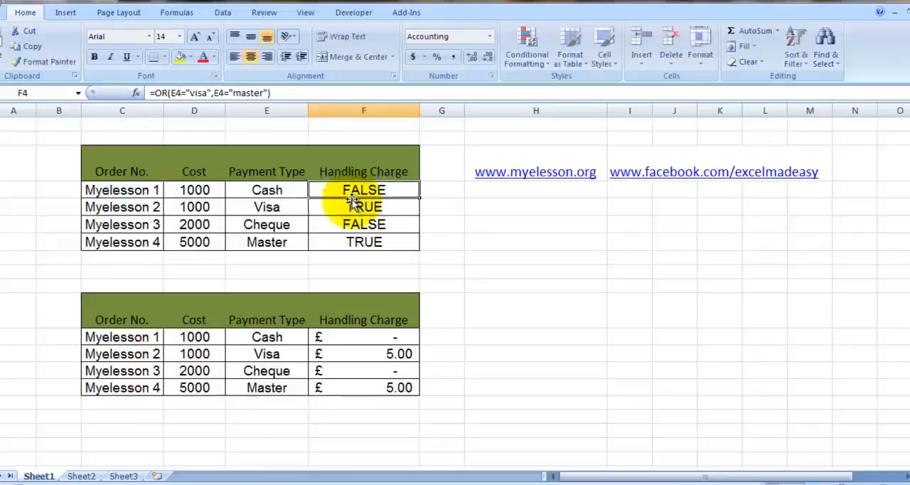
Step: Copy the OR formula from F4 down the Handling Charge column to F7 in the upper orders table
key("ctrl+c")
key("shift+Down")
key("shift+Down")
key("shift+Down")
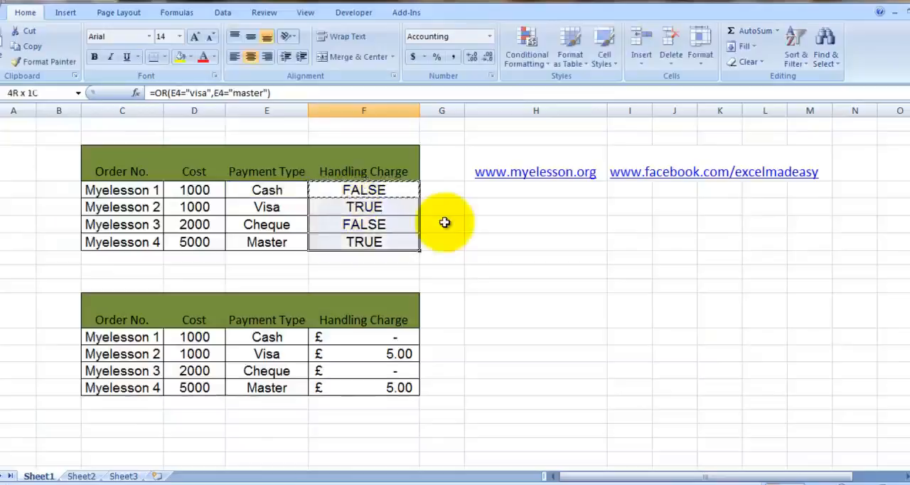
key("ctrl+v")
key("Escape")
Step: Examine each OR result in F4:F7 against its payment type in column E of the upper orders table
key("Down")
key("Up")
key("Left")
key("Down")
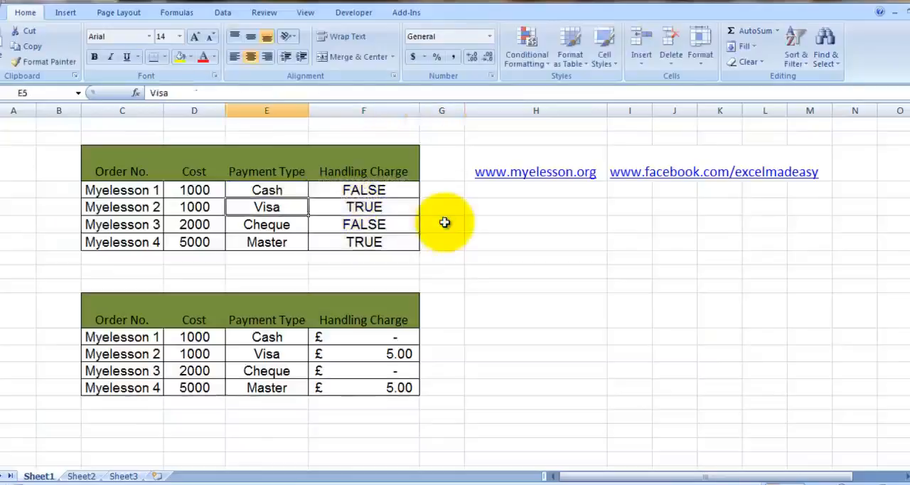
key("Right")
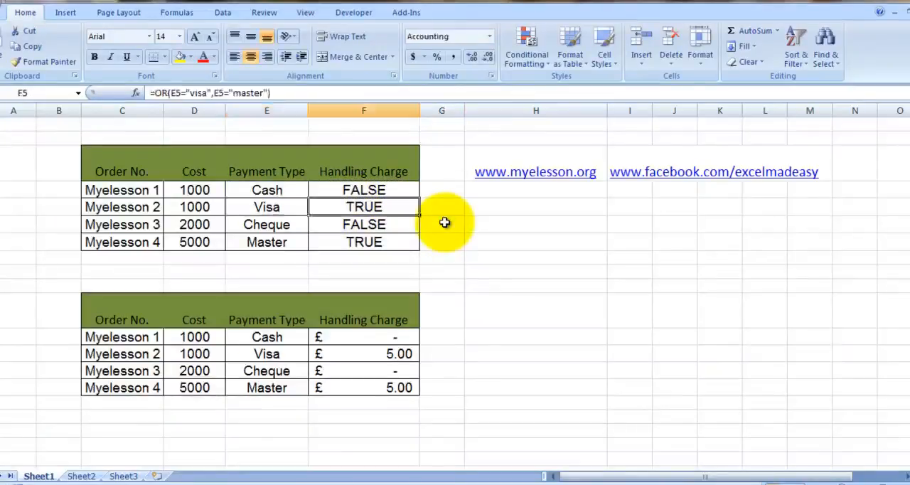
key("Left")
key("Down")
key("Right")
key("Left")
key("Down")
key("Right")
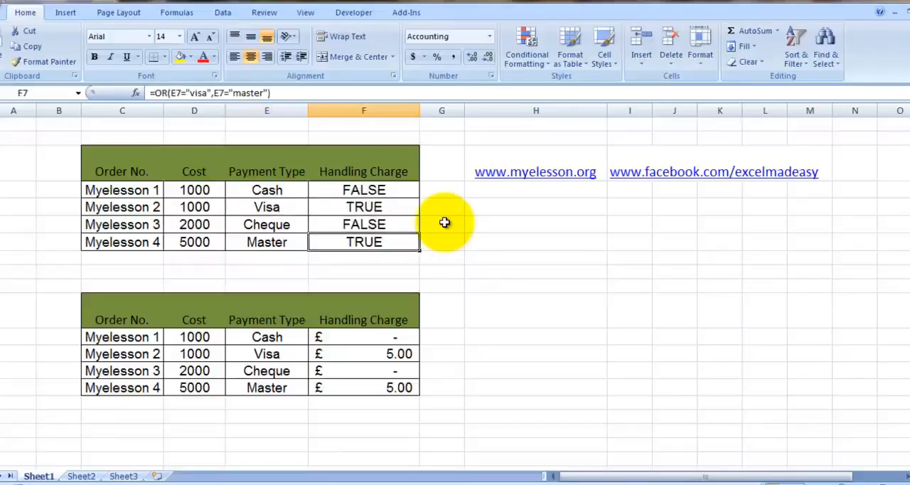
Step: Clear the Handling Charge cells F13:F15 in the lower orders table
key("Down")
key("Down")
key("Down")
key("Down")
key("Down")
key("Left")
key("Down")
key("Right")
key("Right")
key("Up")
key("Left")
key("Down")
key("Down")
key("Up")
key("shift+Down")
key("shift+Down")
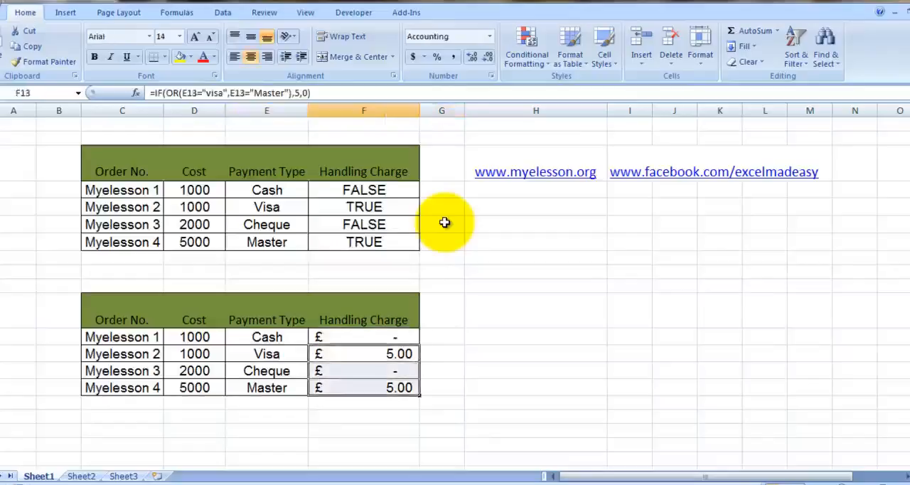
key("Delete")
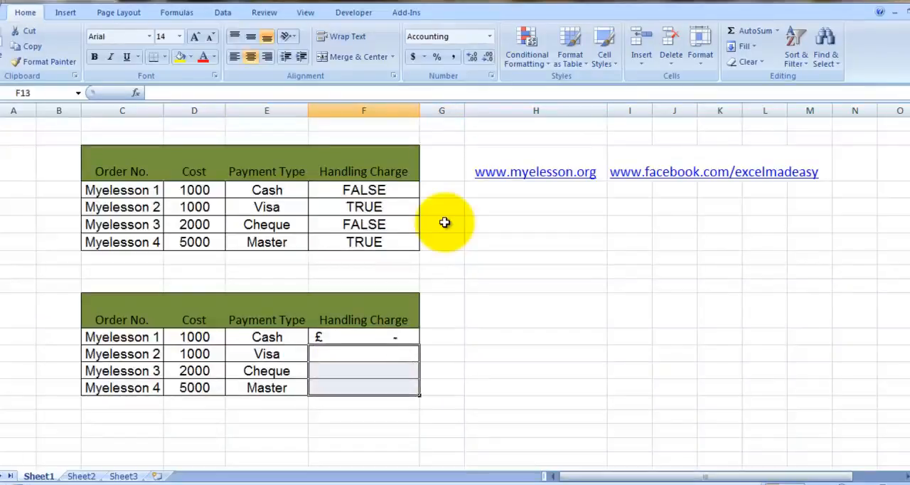
key("Right")
key("Up")
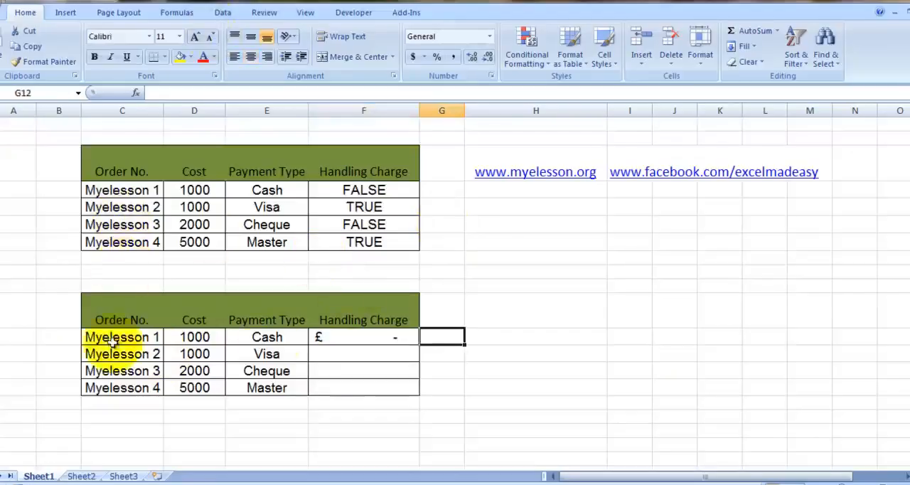
Step: Clear the first Handling Charge cell F12 in the lower table and start an IF formula with a nested OR there
left_click(387, 339)
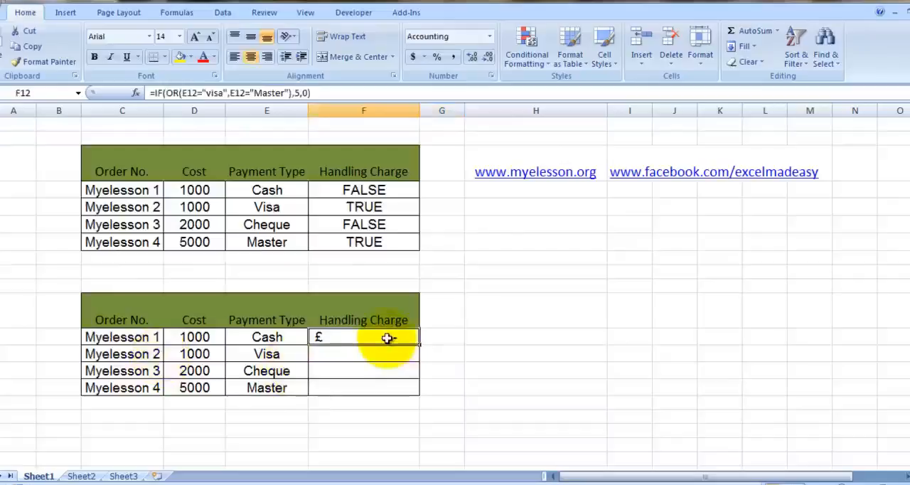
key("Right")
key("Left")
key("Delete")
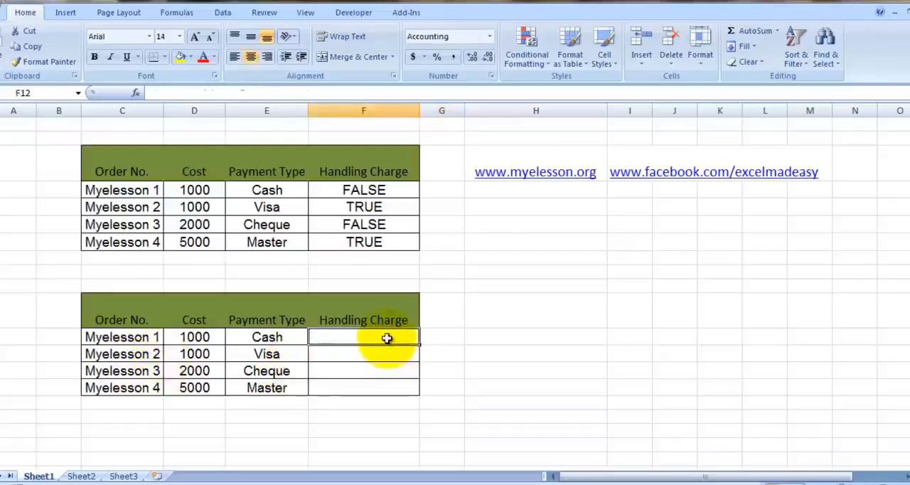
type("=if")
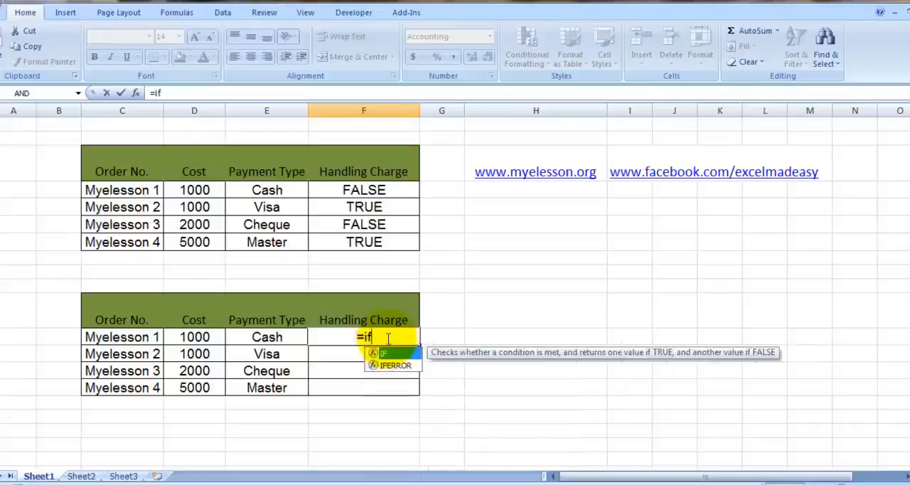
type("(")
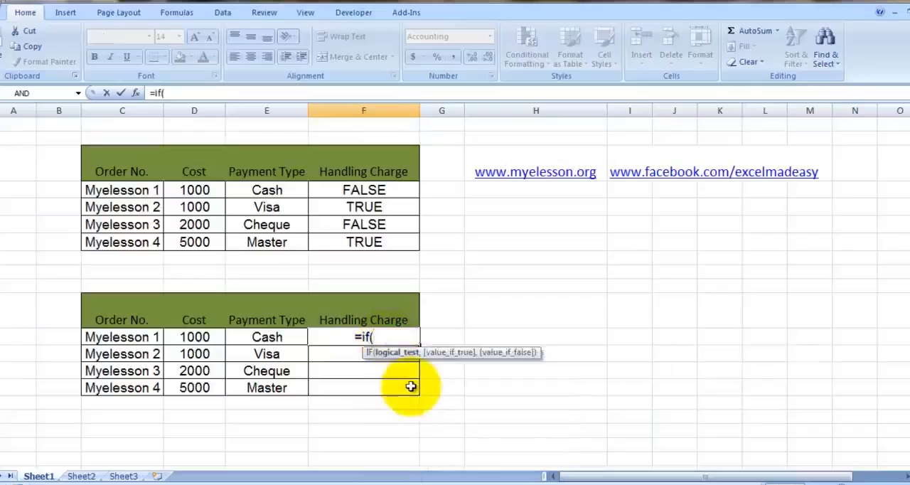
type("or")
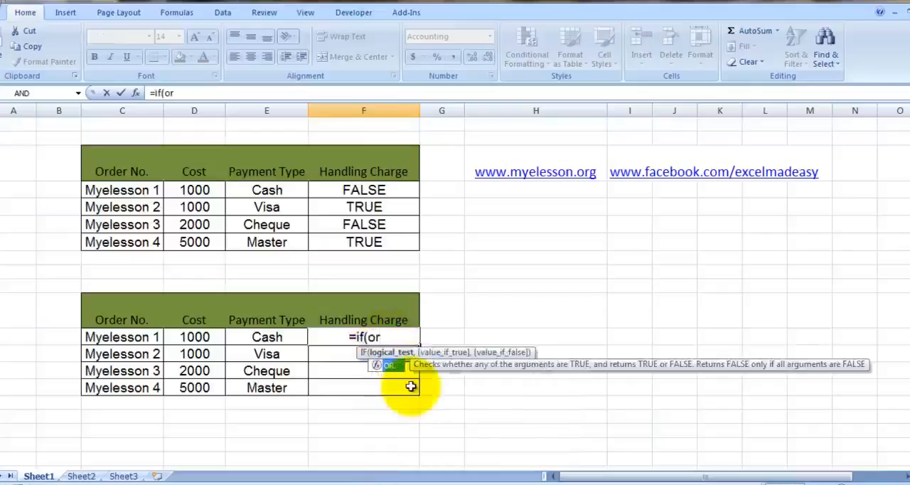
type("(")
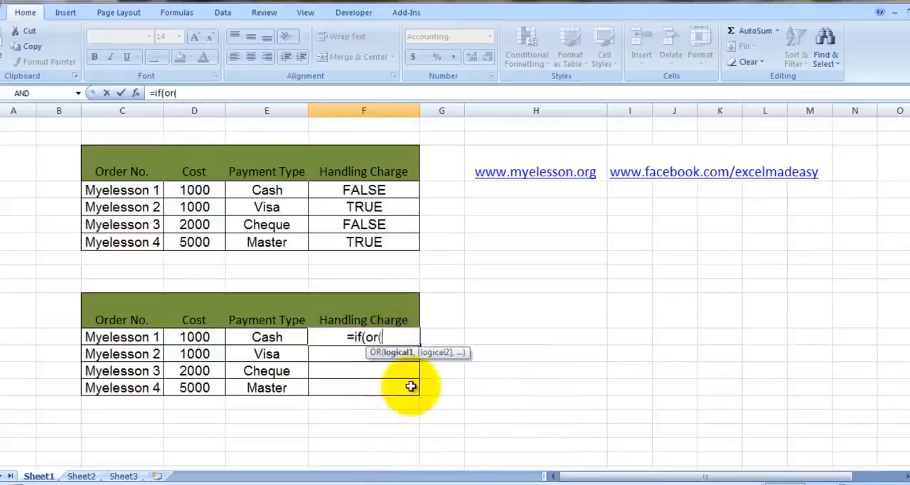
Step: Enter E12="visa" and E12="master" as the conditions of the nested OR in F12 and close the OR
left_click(257, 337)
type("=")
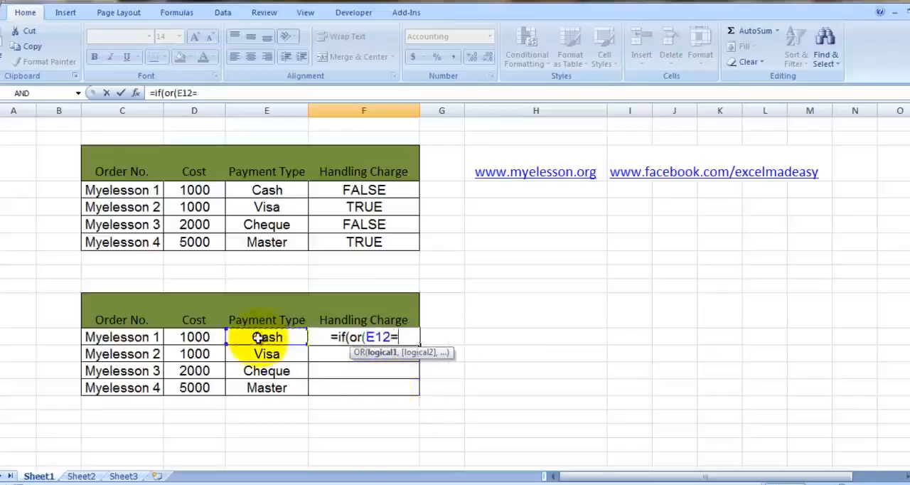
type("\"")
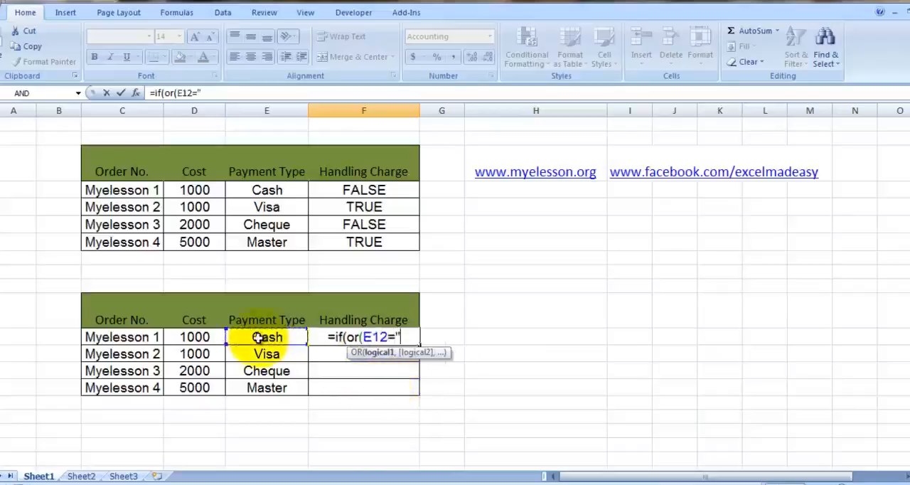
type("visa\",")
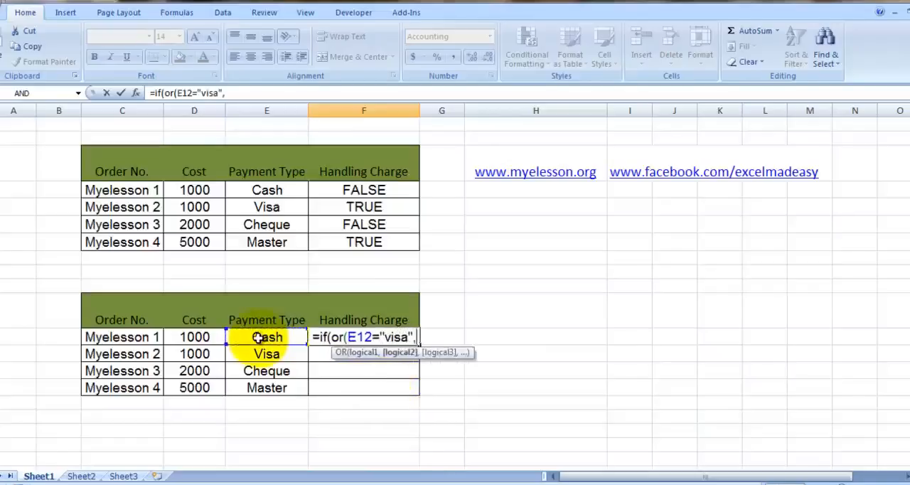
left_click(269, 339)
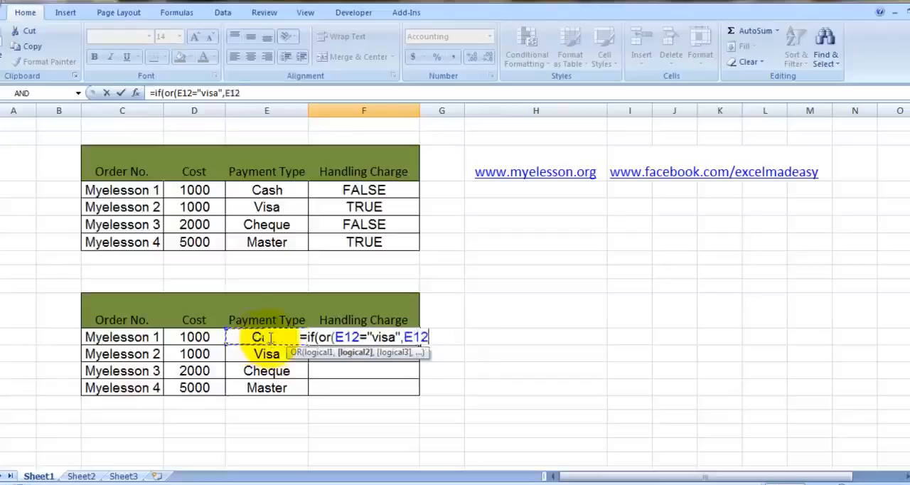
type("=")
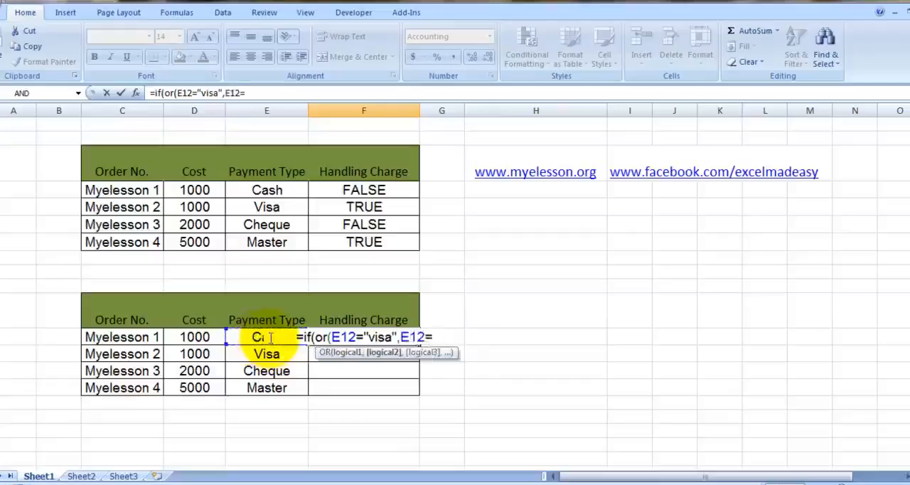
type("\"master")
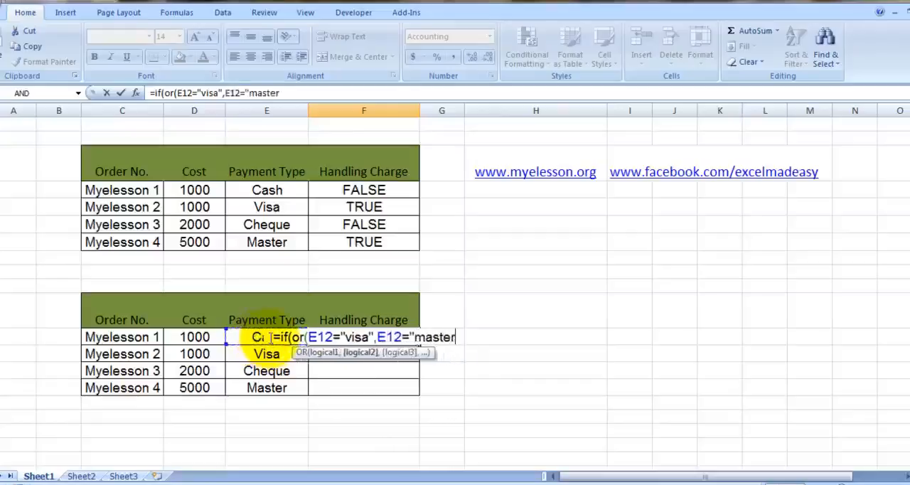
type("\"")
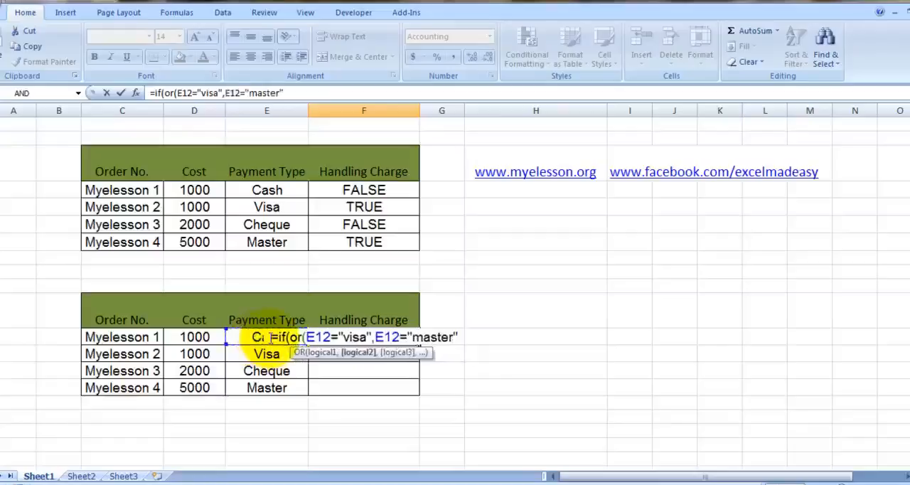
type(")")
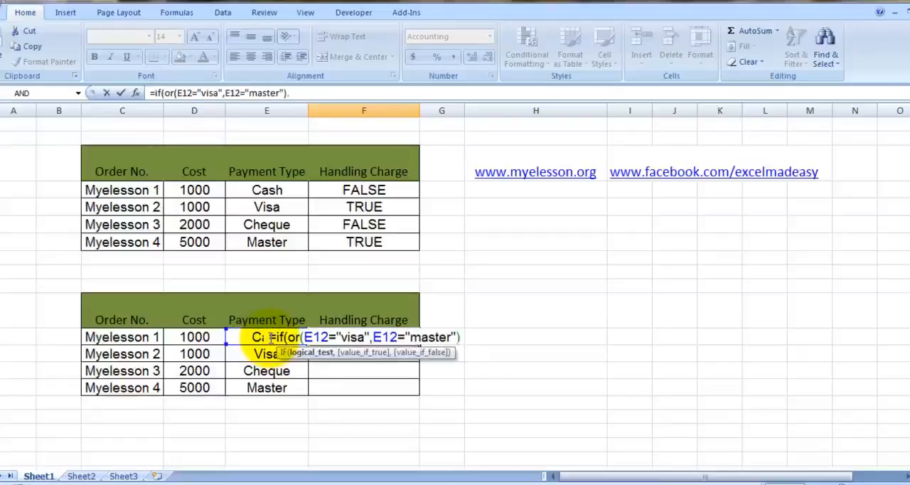
type(",5")
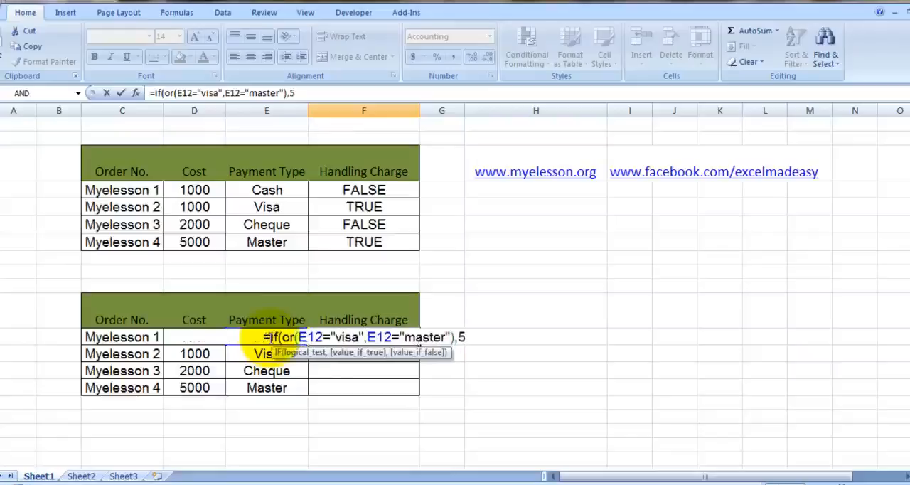
type(",0")
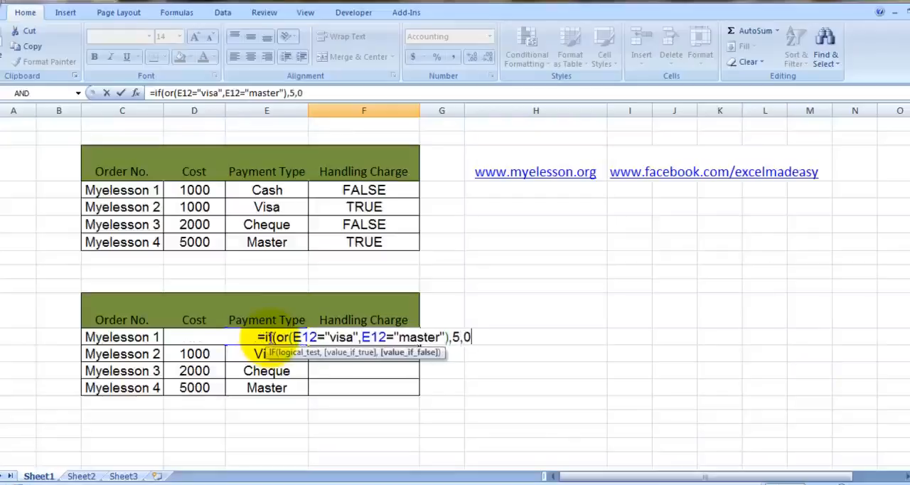
type(")")
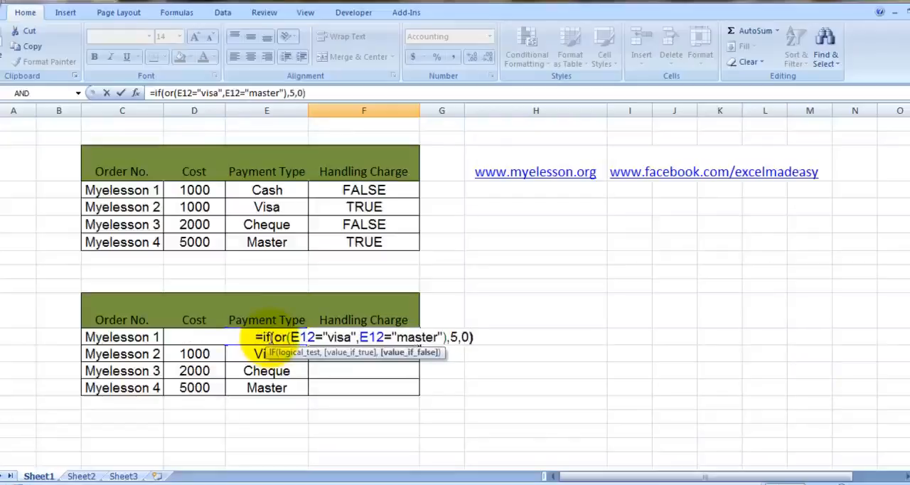
Step: Return 5 if true and 0 if false in the IF formula, then close and enter it in F12
key("Return")
key("Up")
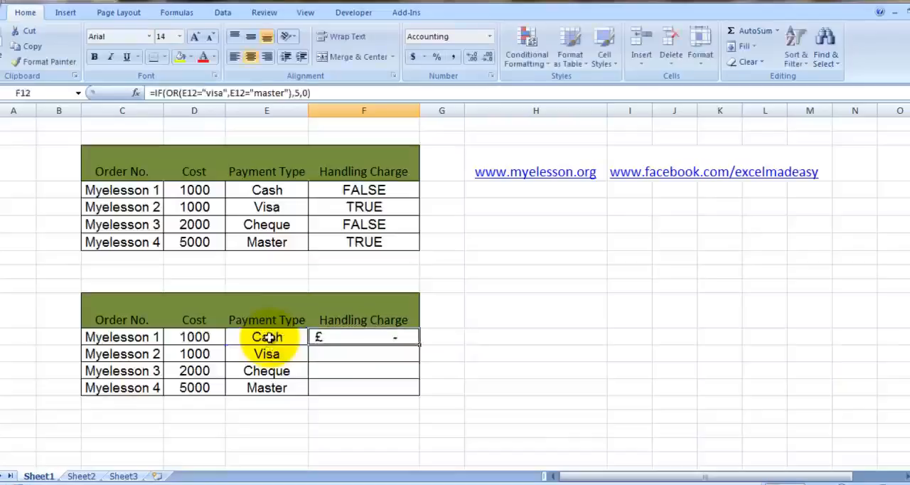
Step: Copy the IF(OR) formula from F12 to F13:F15 in the lower orders table
left_click(268, 337)
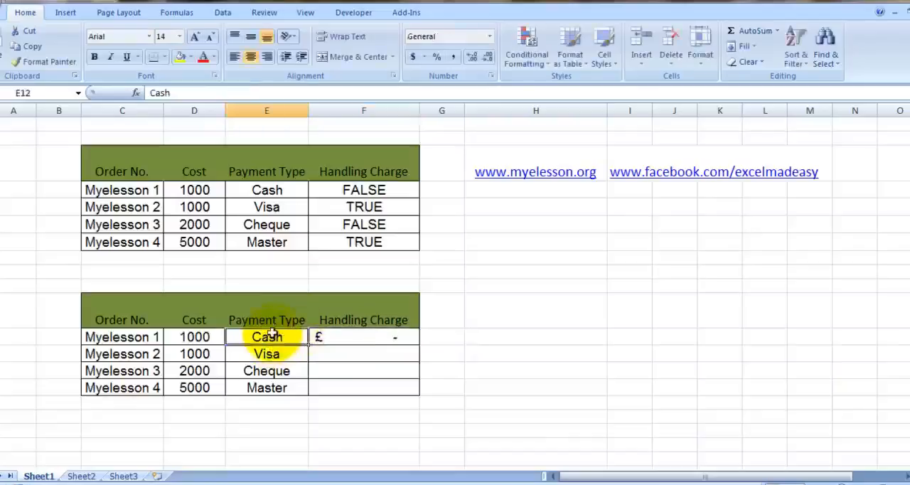
left_click(372, 338)
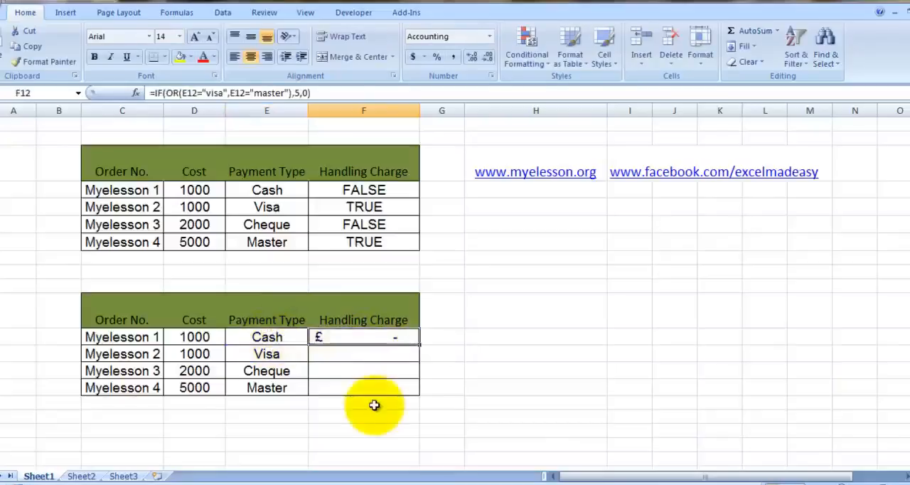
key("ctrl+c")
key("Down")
key("shift+Down")
key("shift+Down")
key("ctrl+v")
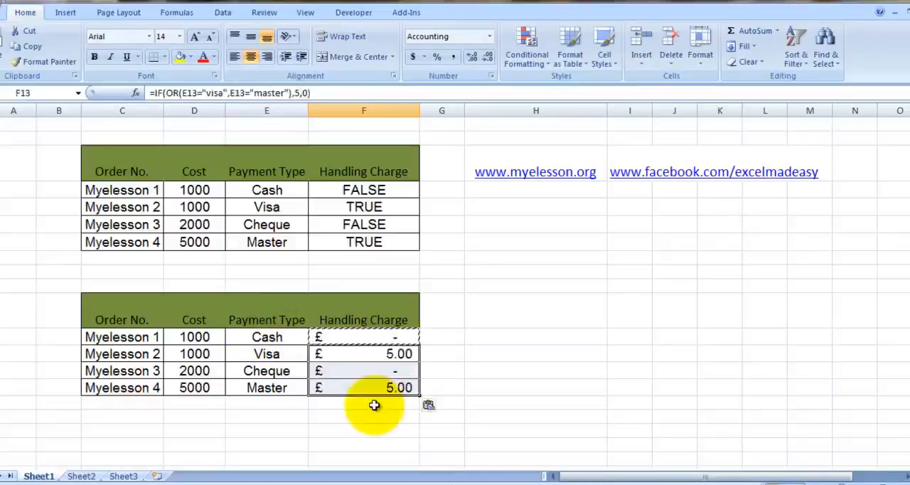
Step: Examine the copied handling charges in F13:F15 against the payment types in the lower orders table
key("Right")
key("Right")
key("Left")
key("Left")
key("Left")
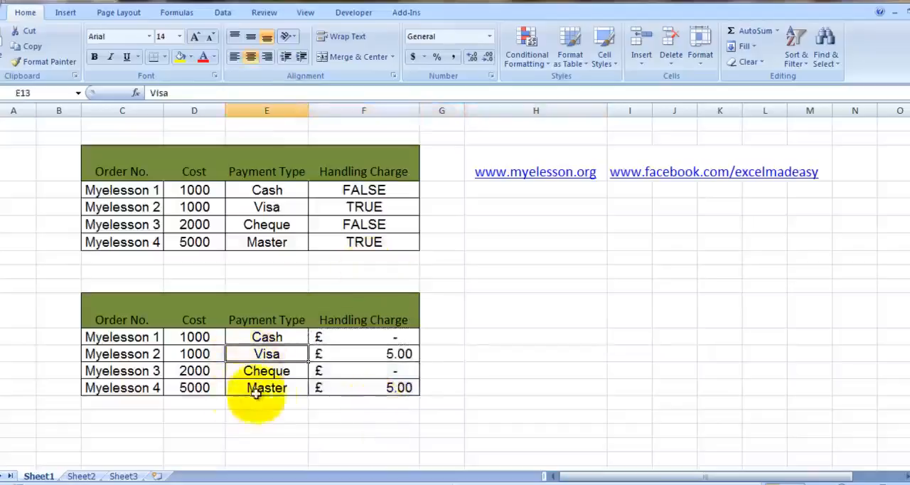
left_click(395, 353)
key("Down")
key("Down")
key("Down")
left_click(394, 353)
key("Down")
key("Down")
key("Right")
key("Right")
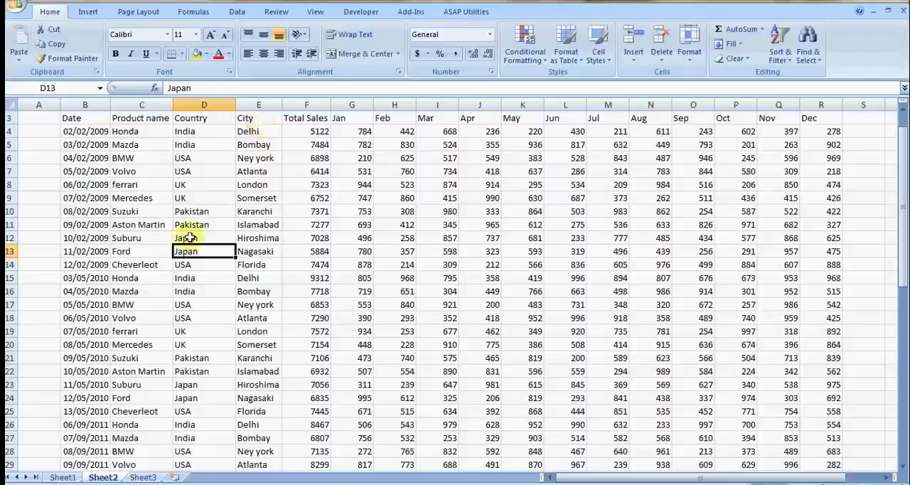
Step: Examine the car sales data on Sheet2 from the column headings down to the last record
key("Up")
key("Up")
key("Up")
key("Up")
key("Up")
key("Up")
key("Up")
key("Up")
key("Up")
key("Up")
key("Up")
key("Up")
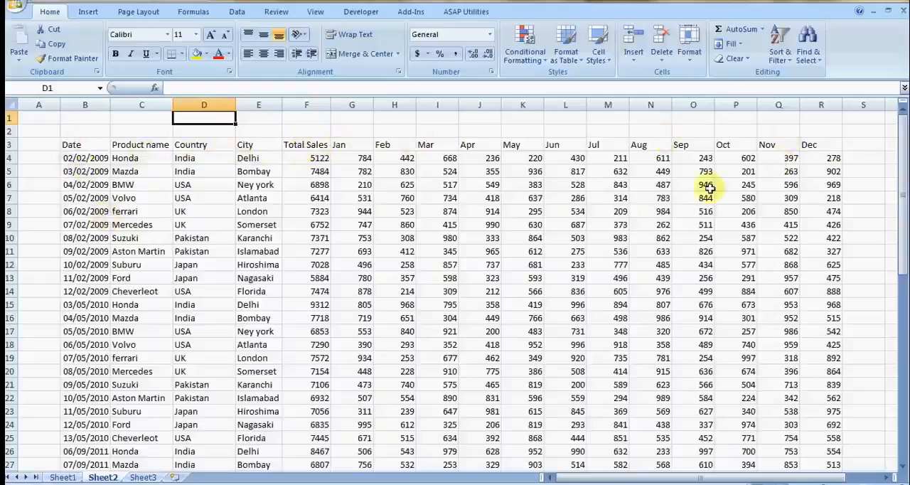
key("Down")
key("Down")
key("Down")
key("Down")
key("Down")
key("Down")
key("Down")
key("Down")
key("Down")
key("Down")
key("Down")
key("Down")
key("Down")
key("Down")
key("Down")
key("Down")
key("Down")
key("Down")
key("Down")
key("Down")
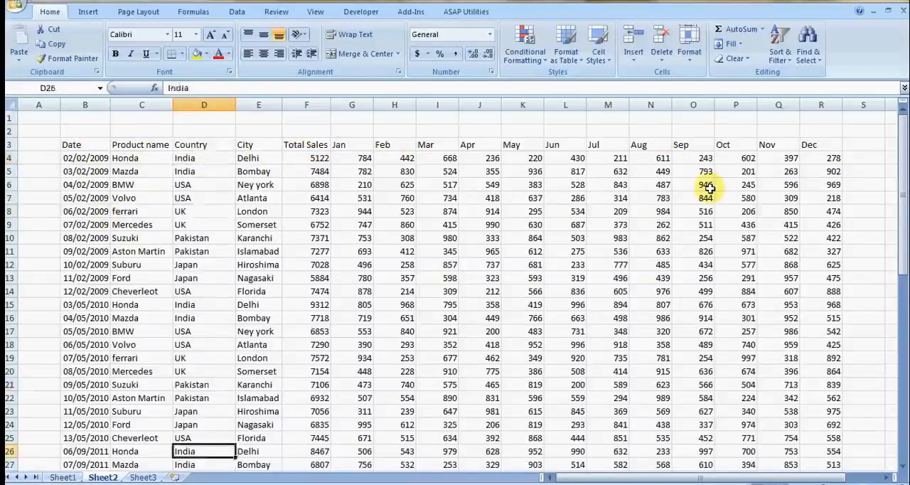
key("Down")
key("Down")
key("Down")
key("Down")
key("Down")
key("Down")
key("Down")
key("Down")
key("Down")
key("Down")
key("Down")
key("Down")
key("Down")
key("Down")
key("Down")
key("Down")
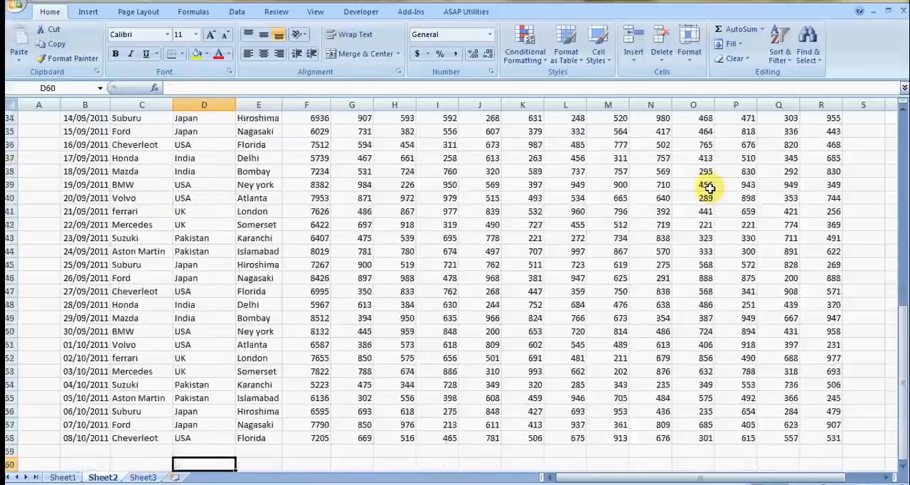
key("Up")
key("Up")
key("Up")
key("Up")
key("Up")
key("Up")
key("Up")
key("Up")
key("Up")
key("Up")
key("Up")
key("Up")
key("Up")
key("Up")
key("Up")
key("Up")
key("Up")
key("Up")
key("Up")
key("Up")
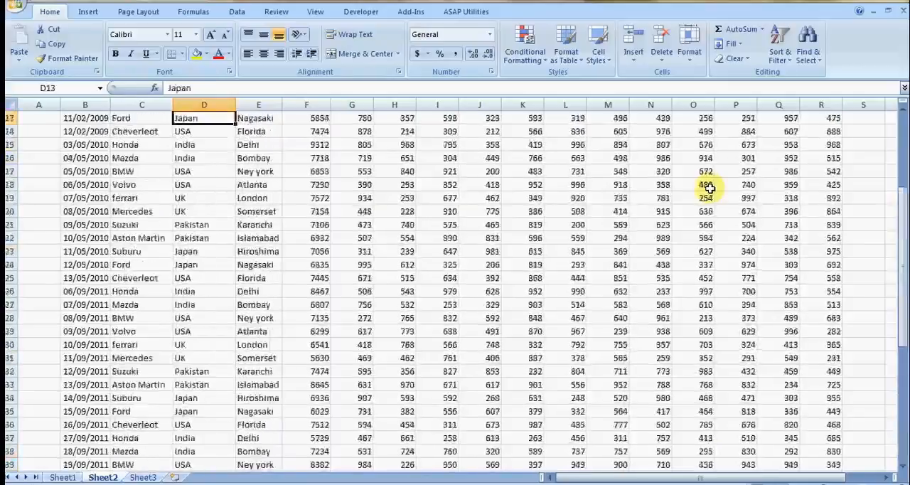
key("Down")
key("Down")
key("Down")
key("Down")
key("Down")
key("Down")
key("Down")
key("Down")
key("Down")
key("Down")
key("Down")
key("Down")
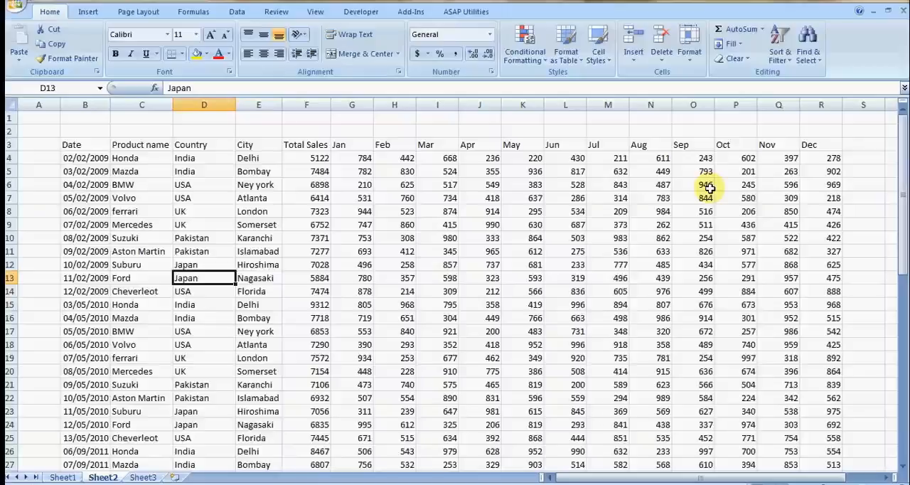
Step: Create a pivot table on a new worksheet from the whole car sales table, Sheet2 range B3:R58
key("Right")
key("Right")
key("ctrl+a")
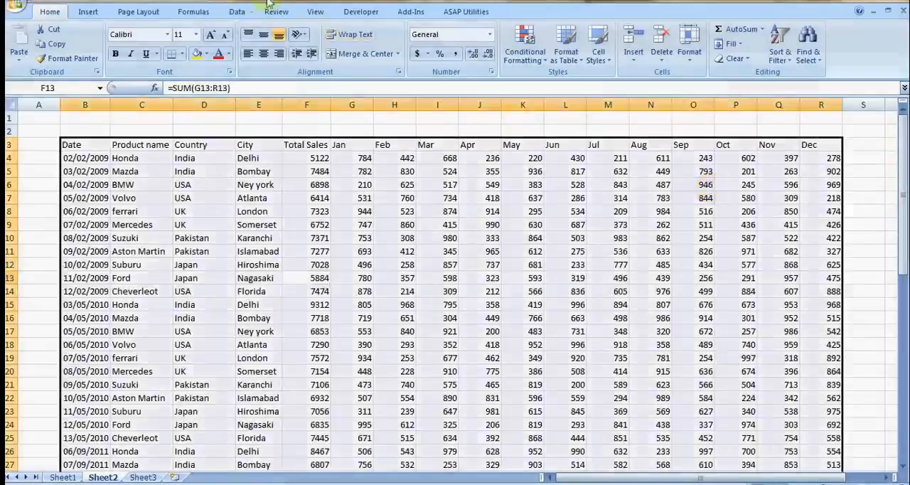
left_click(86, 13)
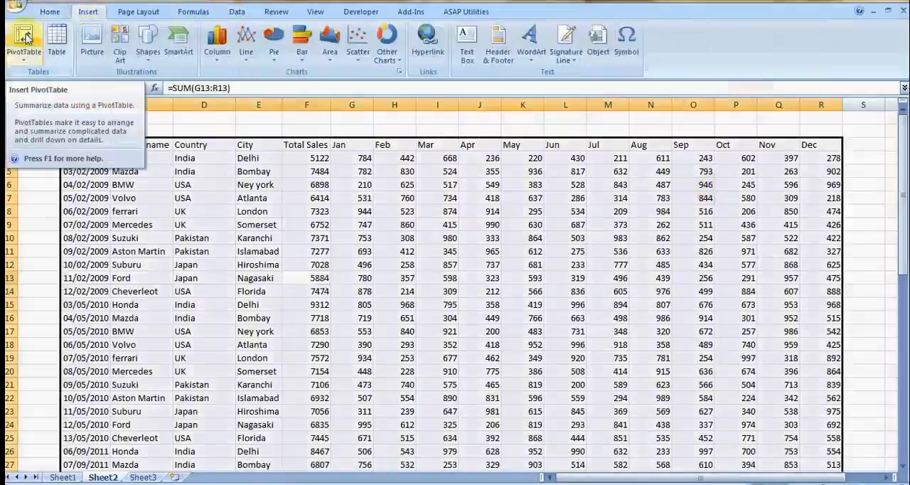
left_click(24, 55)
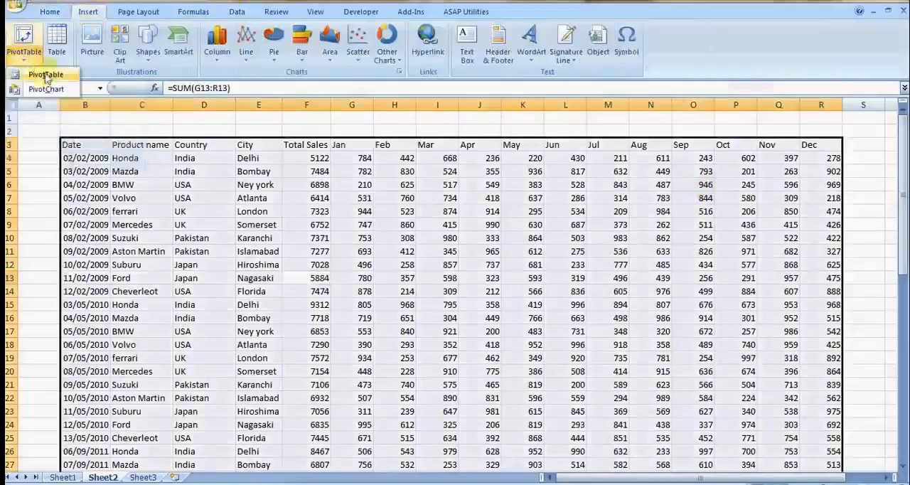
left_click(46, 75)
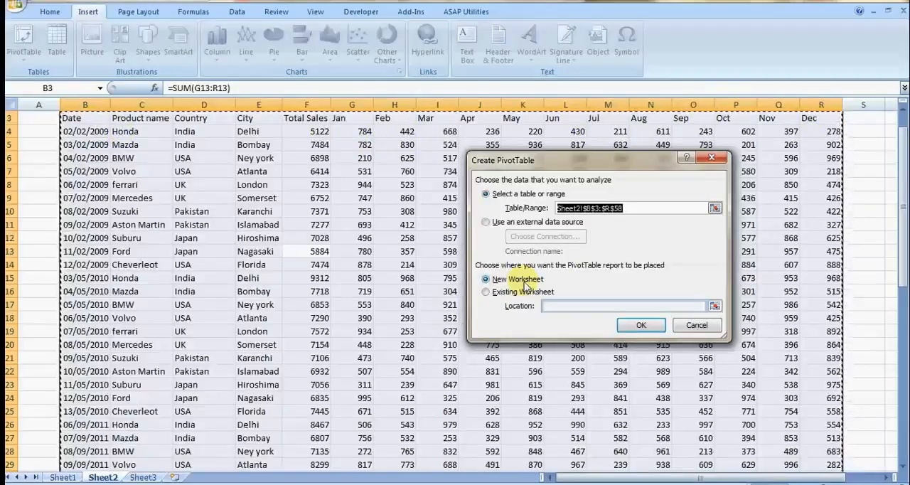
left_click(639, 325)
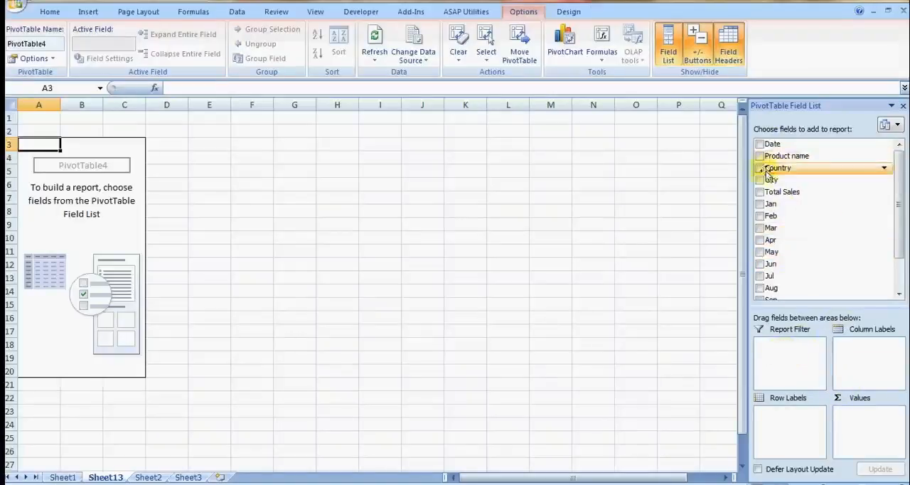
Step: Place Country in the pivot table's report filter and check its list of countries, keeping (All) selected
left_click_drag(760, 173, 777, 362)
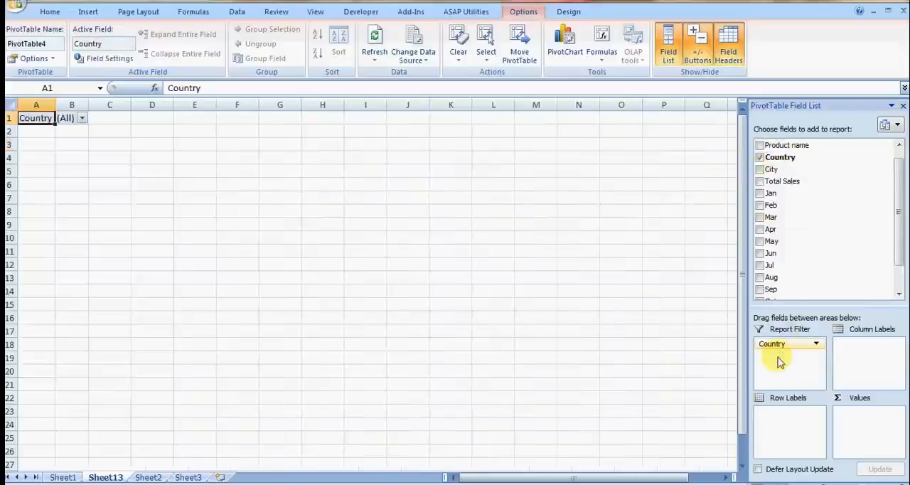
left_click(83, 119)
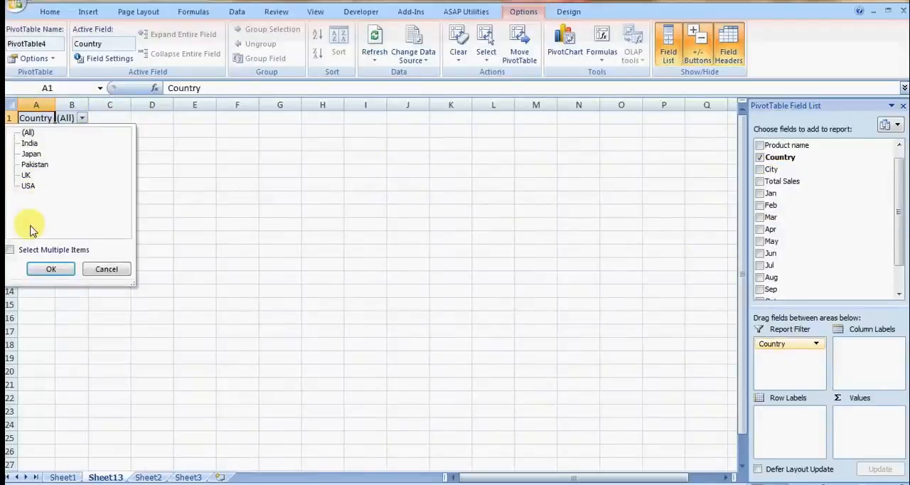
left_click(39, 268)
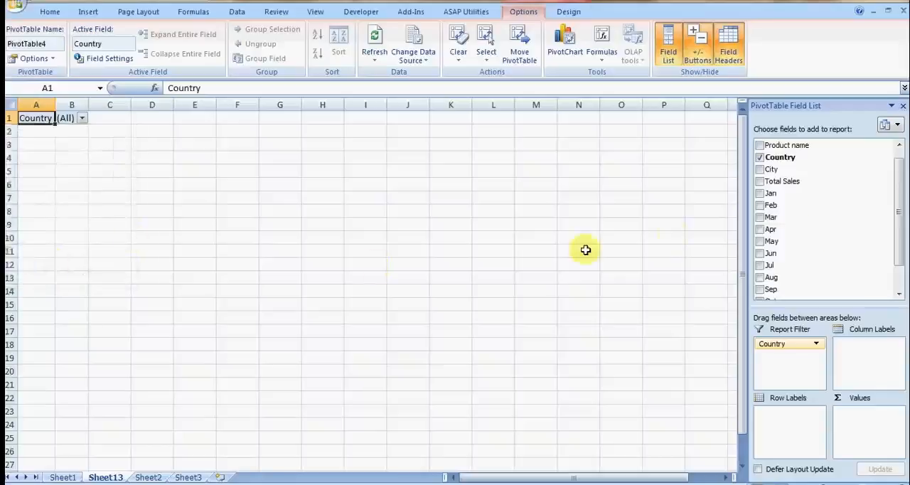
Step: Set Country and Product name as the pivot table's row labels and summarize Total Sales in the values
left_click_drag(900, 205, 898, 196)
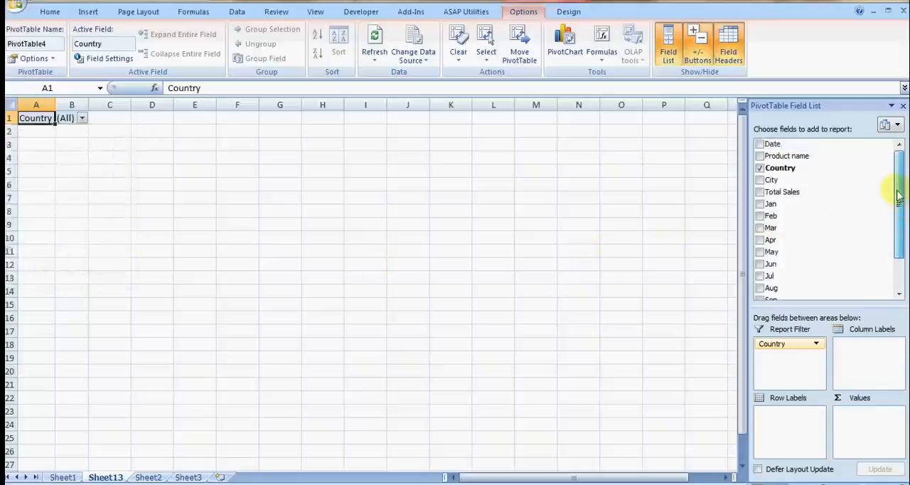
left_click_drag(780, 175, 787, 416)
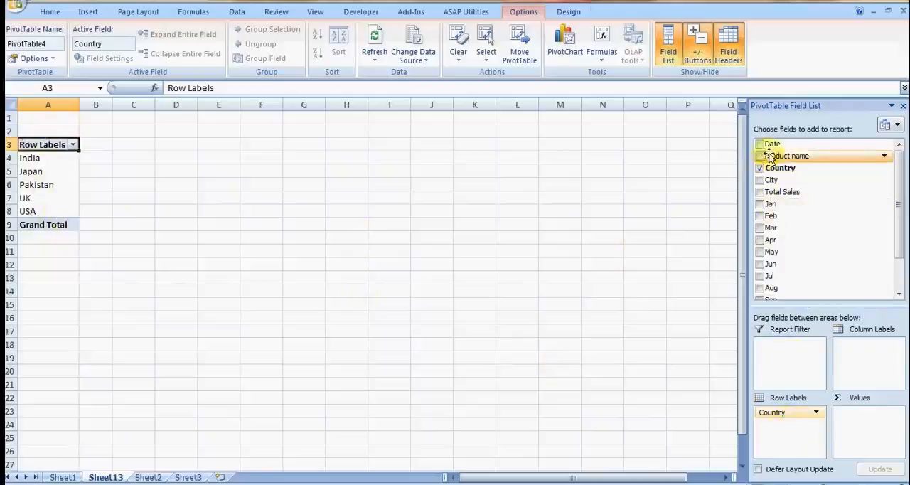
left_click_drag(762, 156, 782, 430)
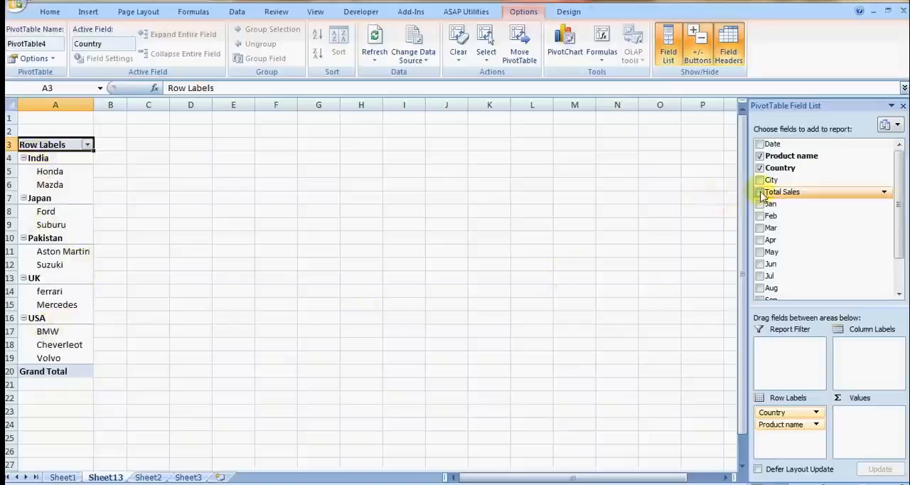
left_click_drag(763, 196, 864, 415)
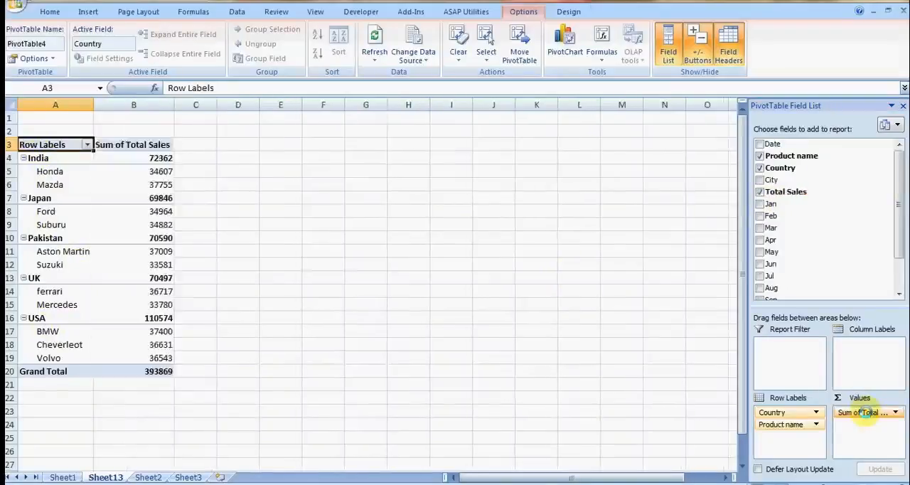
Step: Go through the calculation types in the value field settings of Total Sales and choose Product
left_click(848, 416)
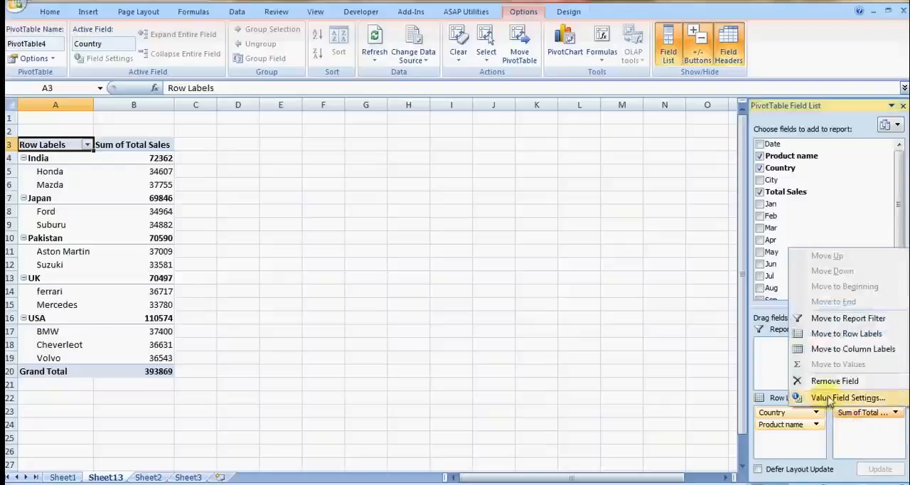
left_click(829, 398)
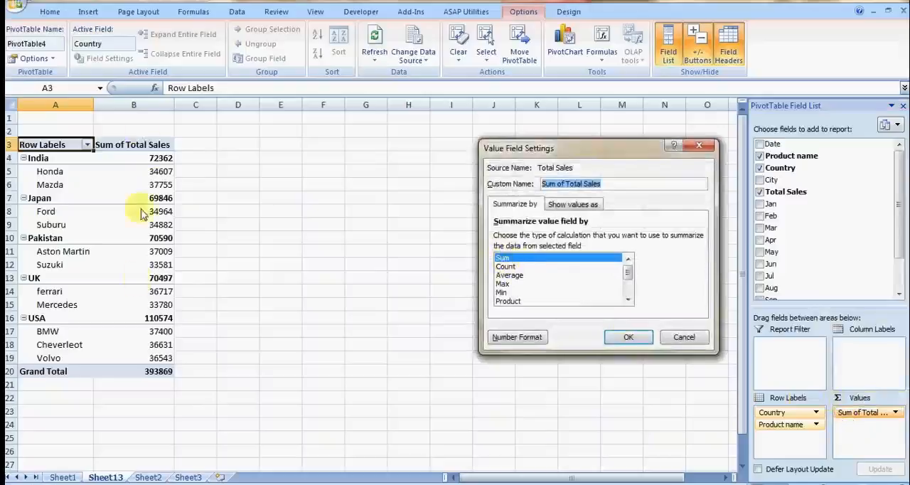
left_click(507, 267)
left_click(518, 279)
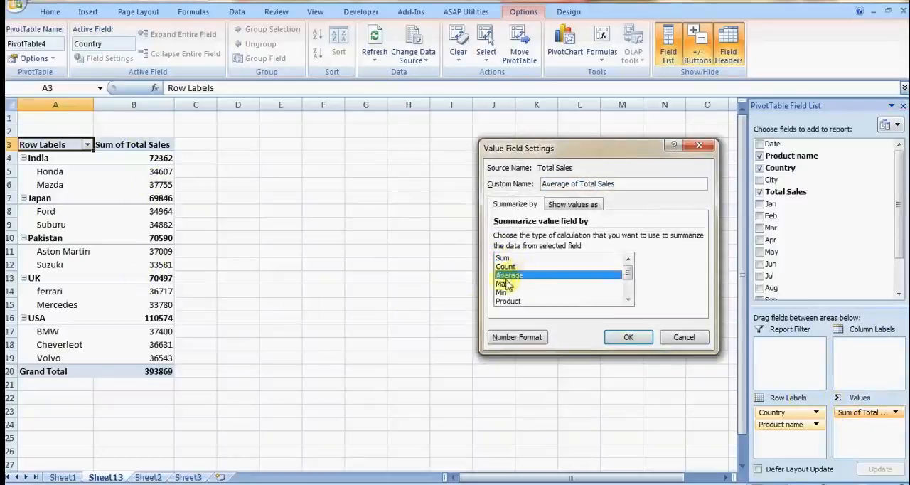
left_click(505, 285)
left_click(505, 293)
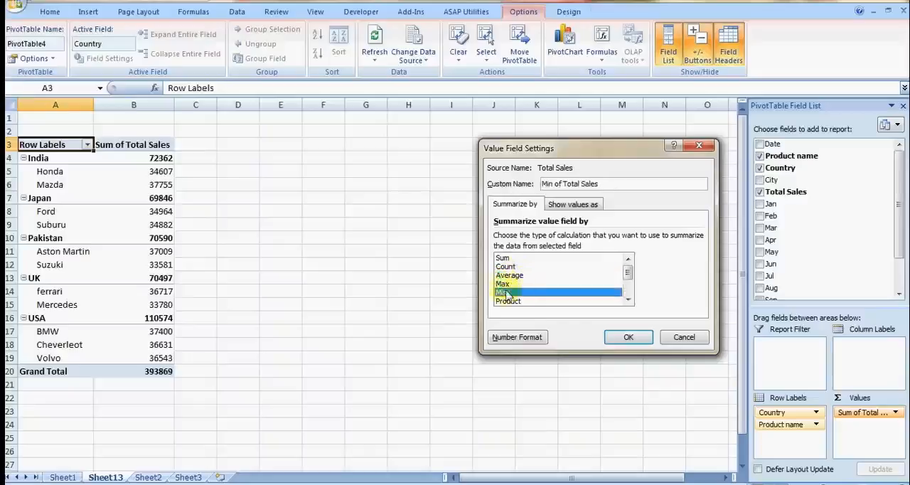
left_click(513, 302)
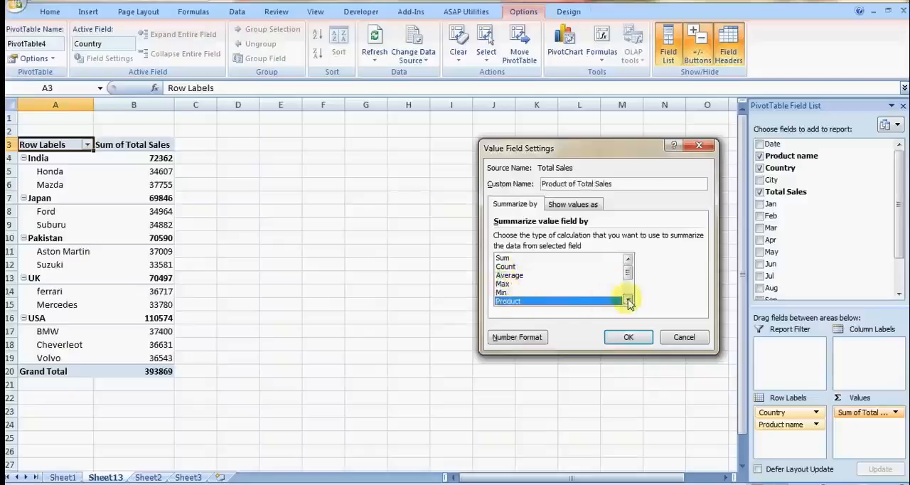
left_click(628, 299)
left_click(628, 300)
left_click(628, 299)
left_click(628, 299)
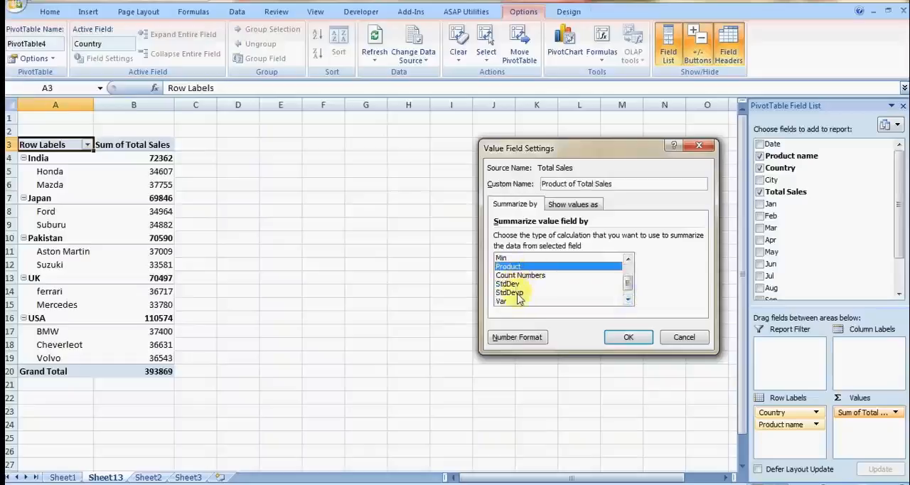
left_click(628, 302)
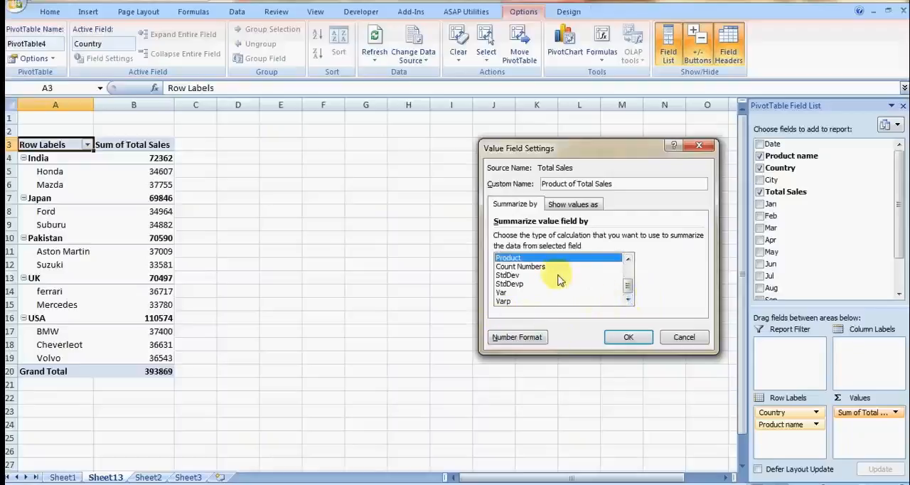
Step: Preview the Percentage number format for Total Sales, keep General, and apply the Product calculation
left_click(514, 339)
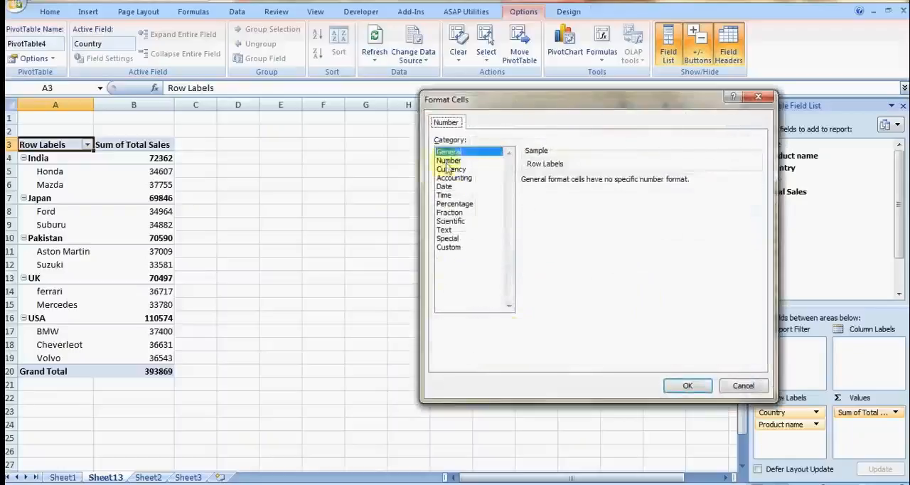
left_click(462, 205)
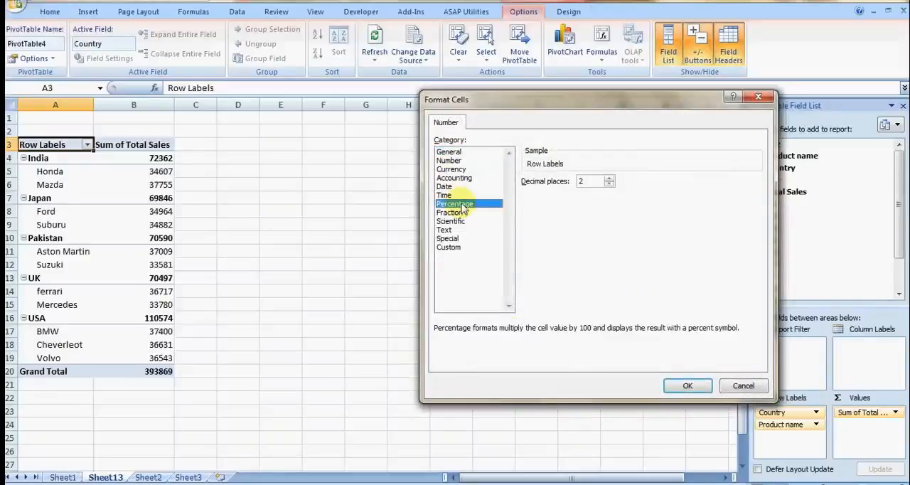
left_click(454, 153)
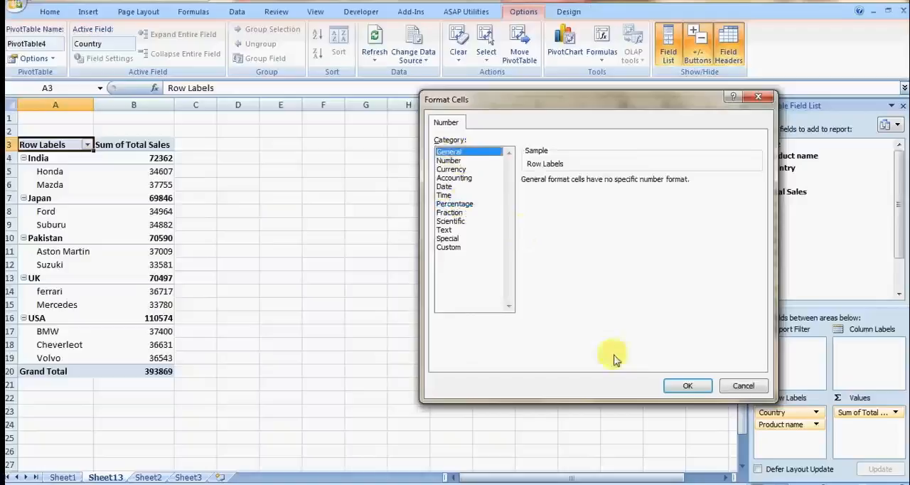
left_click(685, 384)
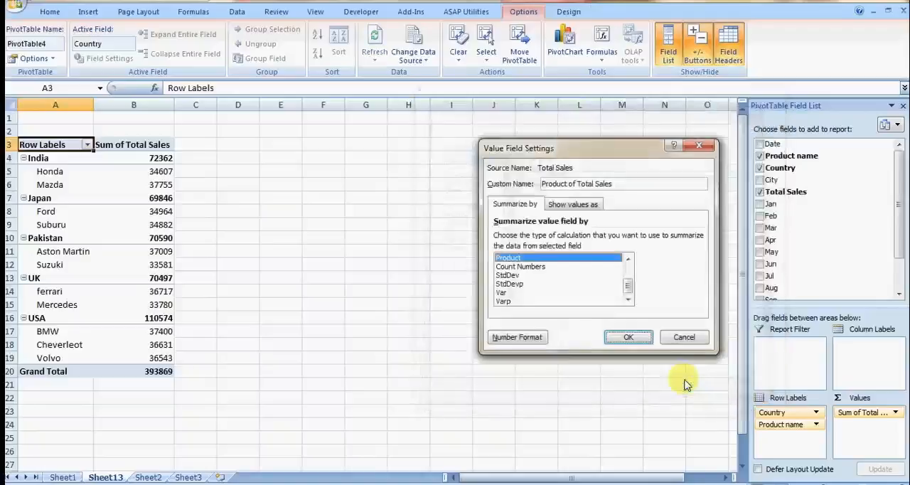
left_click(627, 339)
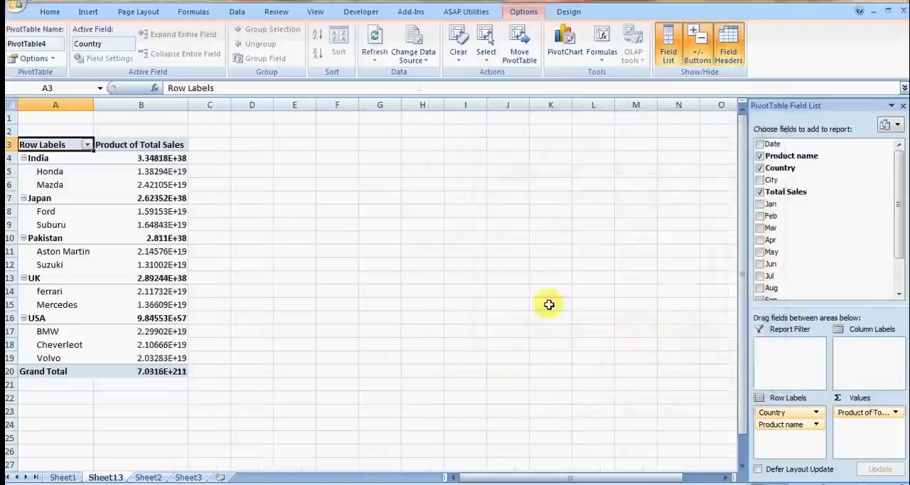
Step: Set the Total Sales value field back to summarize by Sum
left_click(844, 414)
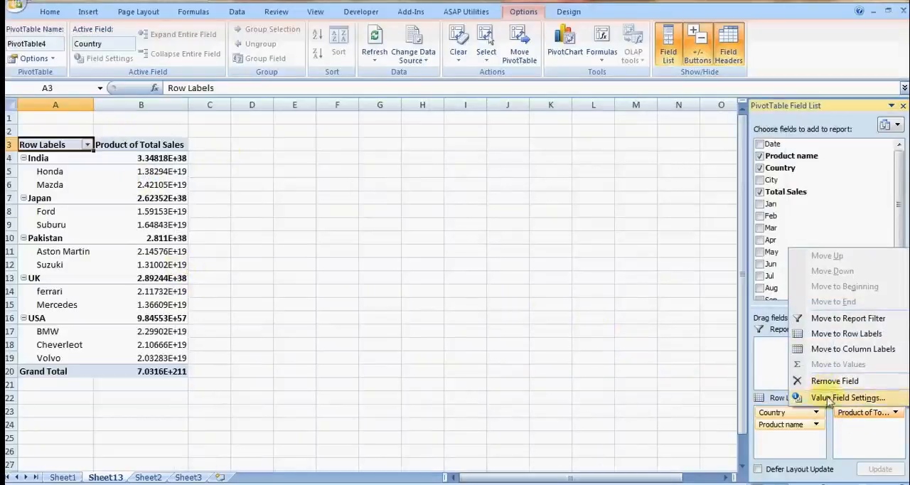
left_click(839, 398)
left_click(503, 258)
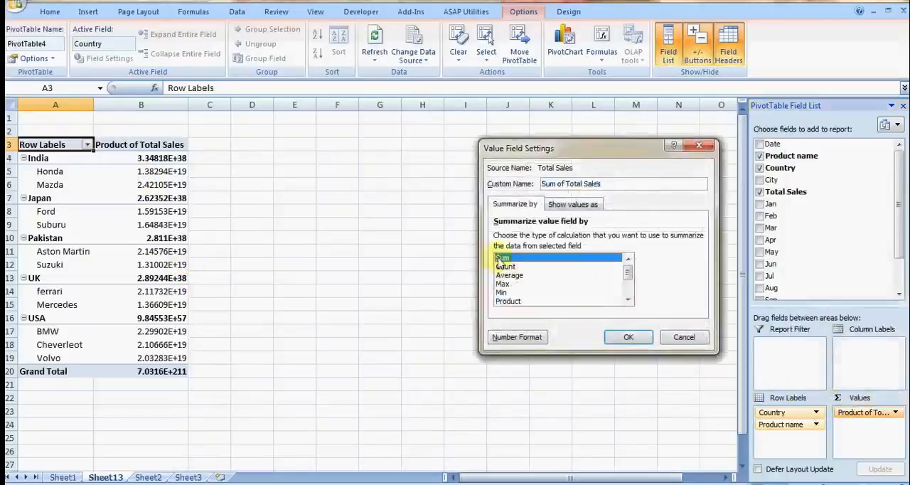
left_click(628, 337)
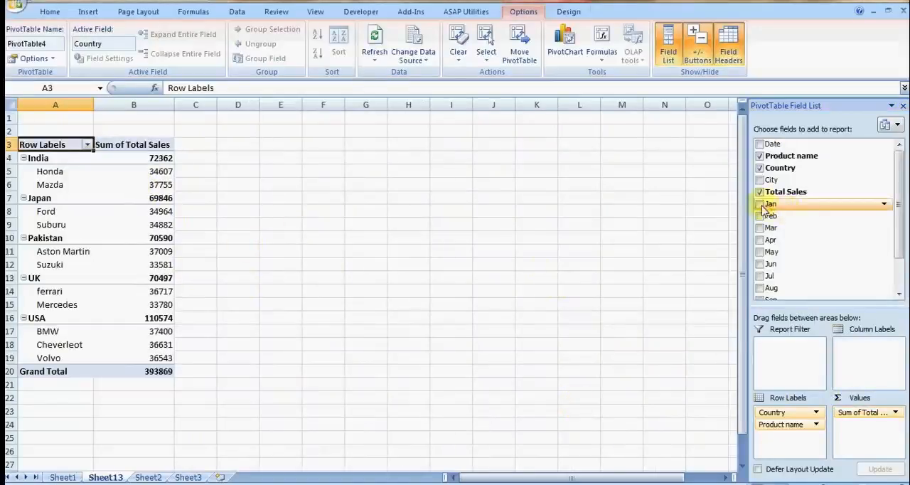
Step: Add Jan and Feb to the pivot table's values and move Product name from the row labels to the column labels
left_click_drag(766, 207, 863, 427)
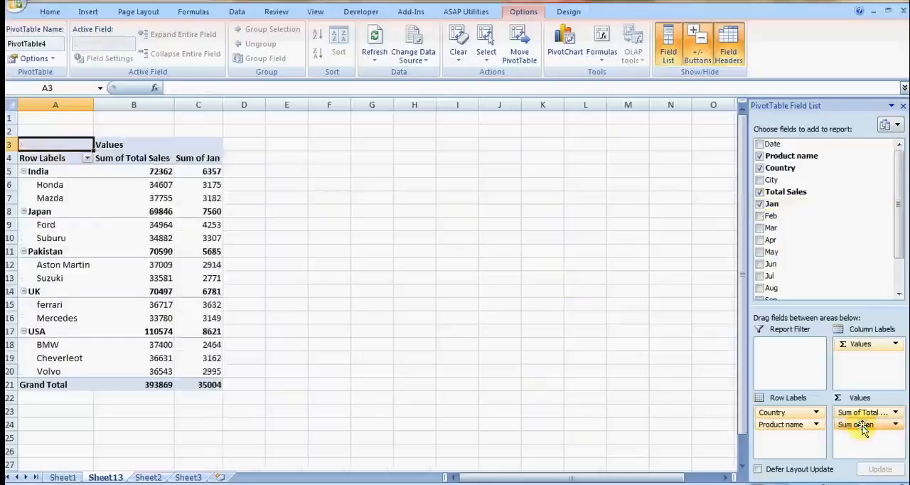
left_click_drag(787, 222, 861, 452)
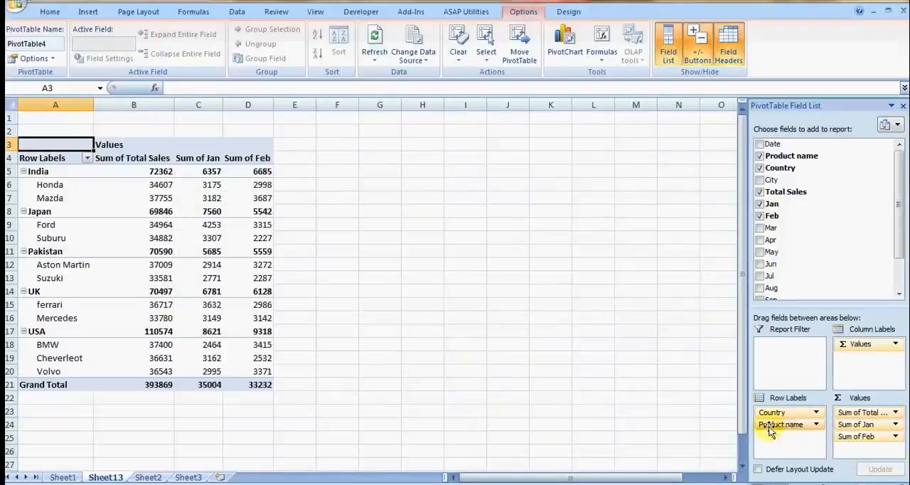
left_click_drag(770, 430, 850, 360)
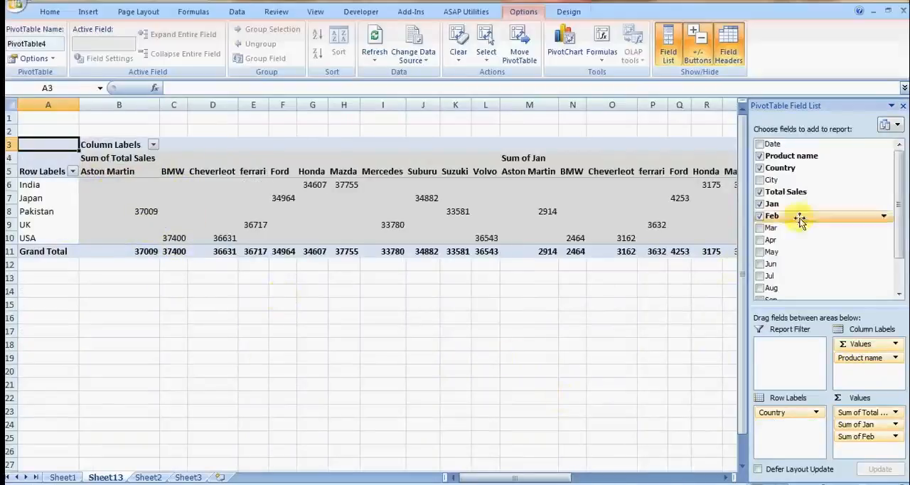
Step: Remove Feb and Jan from the pivot table and move Product name back below Country in the row labels
left_click(759, 214)
left_click(760, 204)
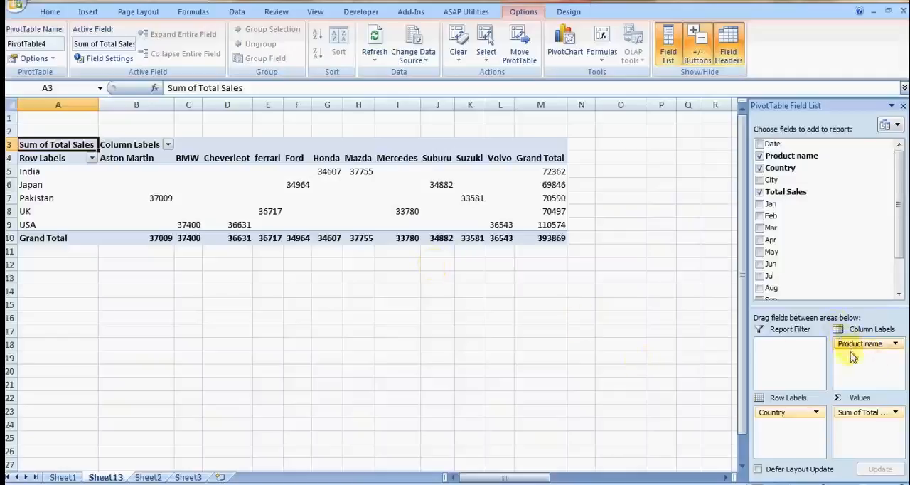
left_click_drag(854, 347, 775, 430)
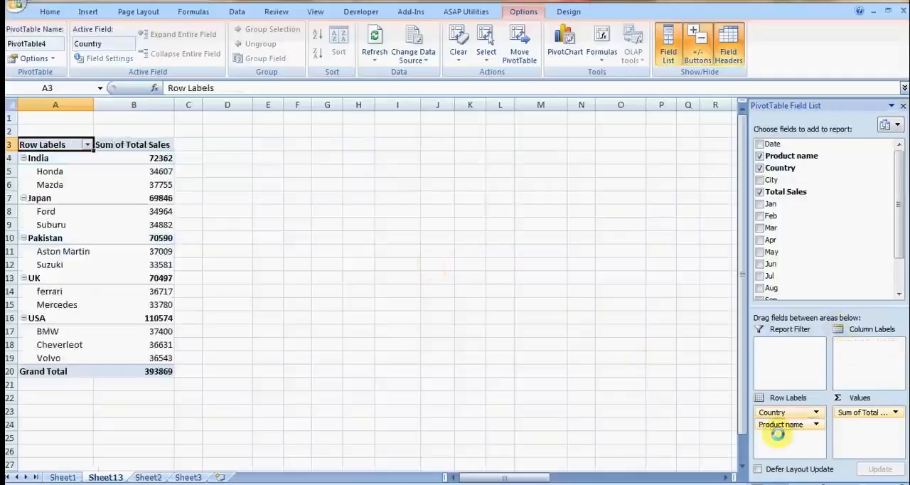
Step: Add City to the row labels below Product name and remove it again from the pivot table
left_click(760, 180)
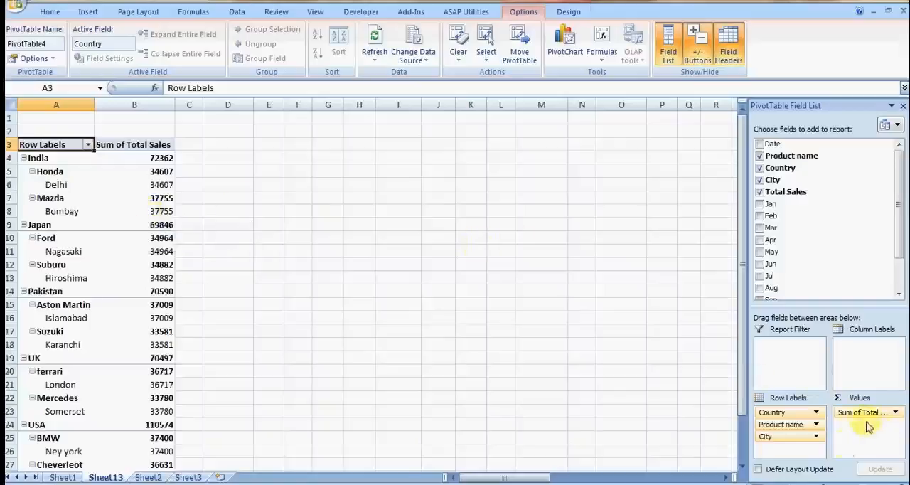
left_click(775, 436)
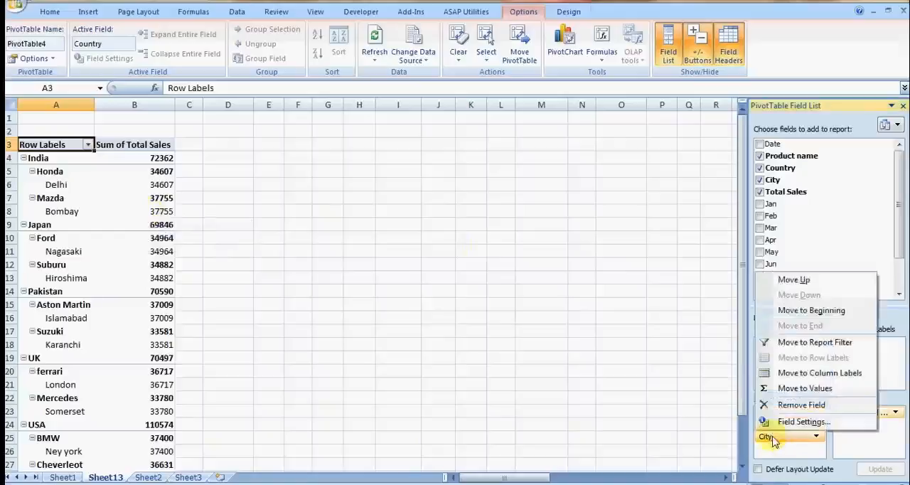
left_click(796, 404)
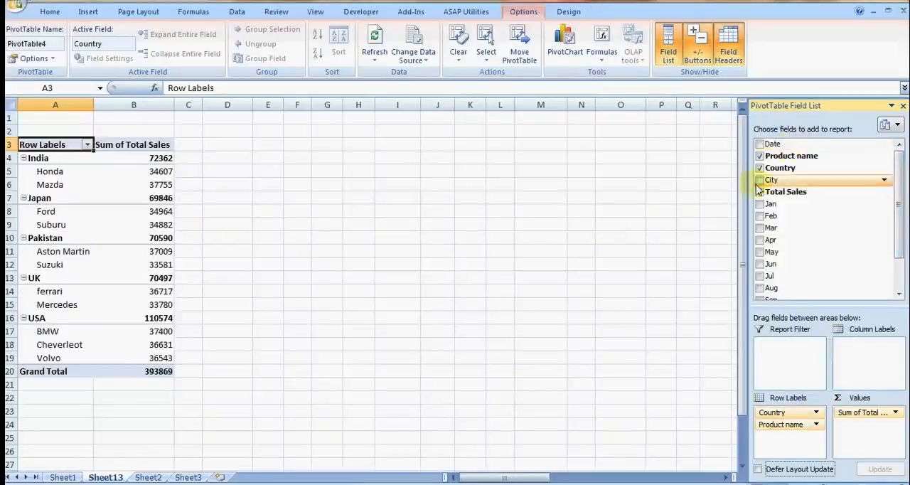
Step: Move Country from the row labels to the report filter and filter the pivot table to USA
left_click_drag(770, 173, 781, 345)
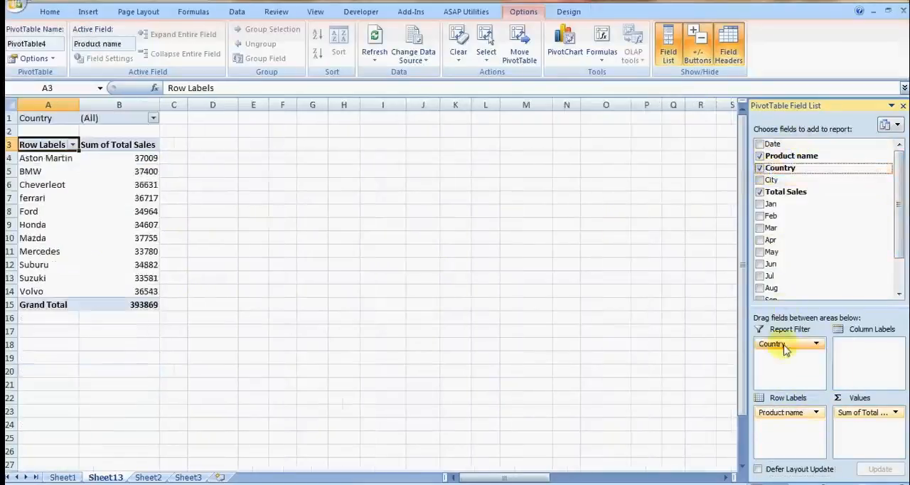
left_click(154, 118)
left_click(55, 143)
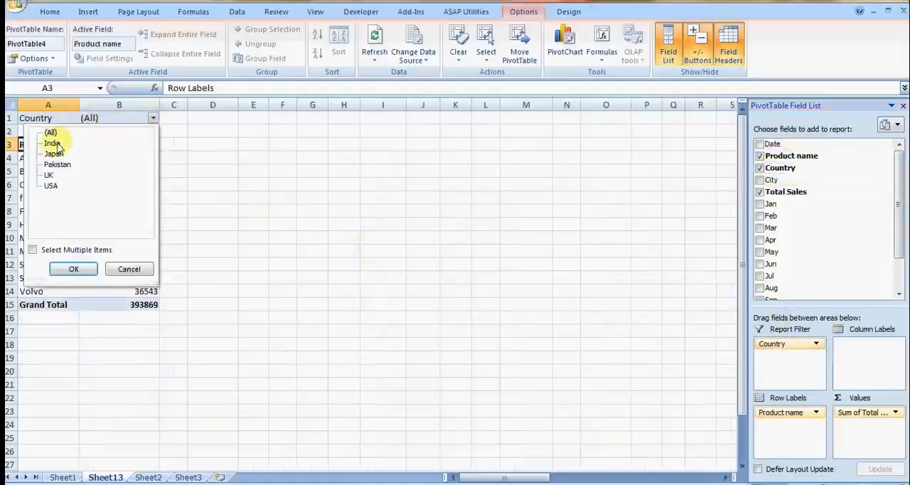
left_click(55, 145)
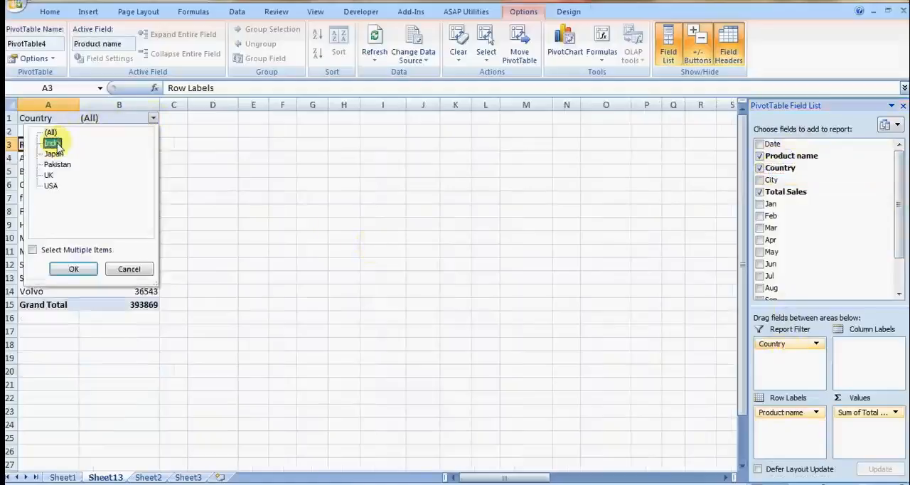
left_click(51, 187)
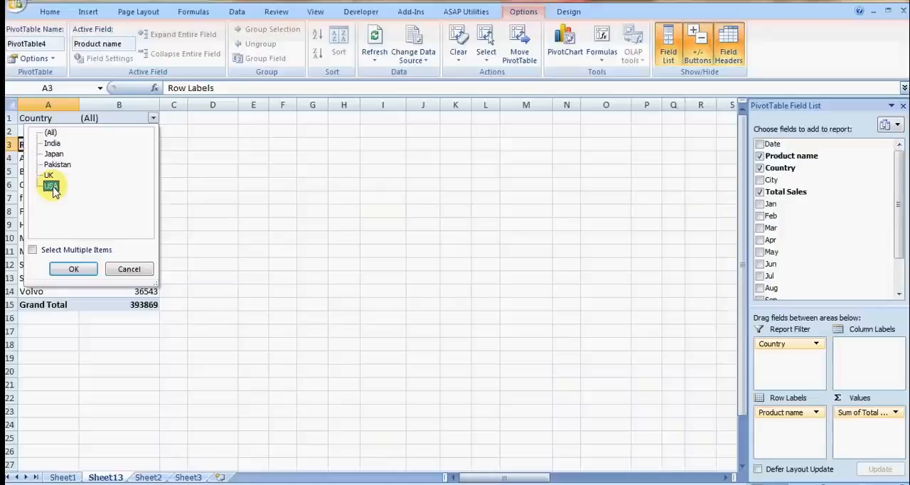
left_click(73, 269)
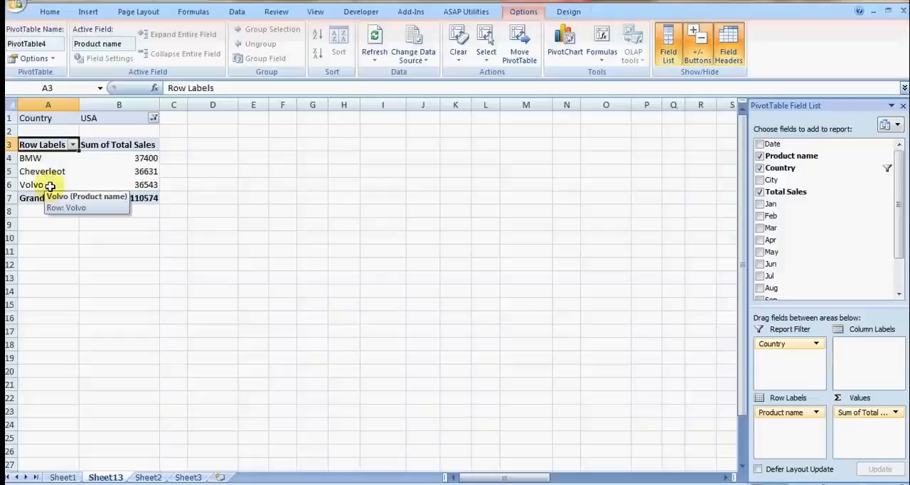
Step: Allow multiple items in the Country report filter and include UK along with USA
left_click(153, 118)
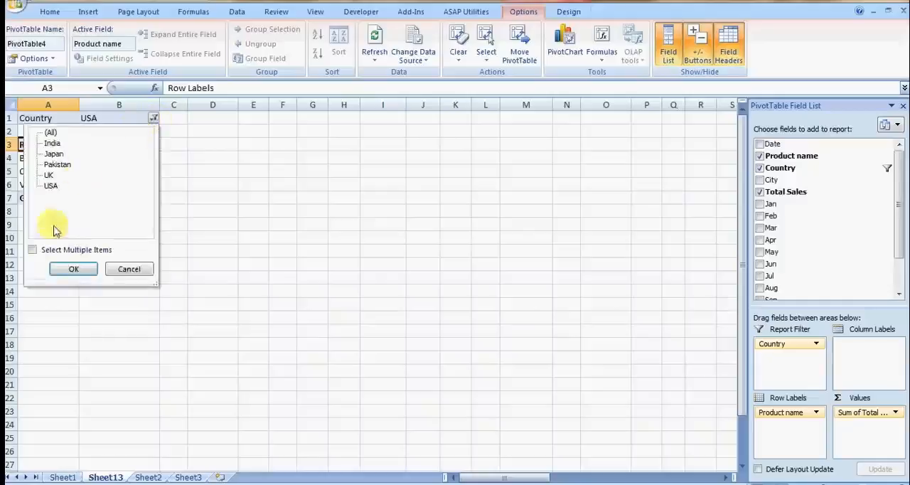
left_click(54, 176)
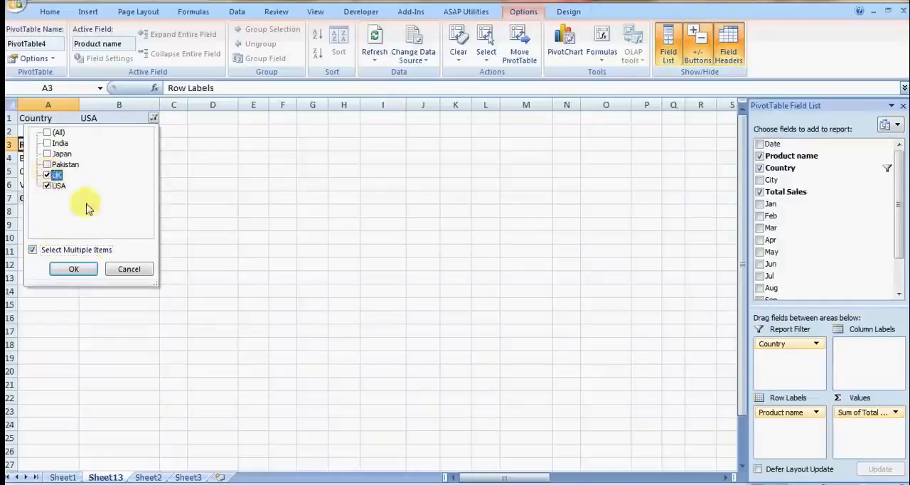
left_click(74, 269)
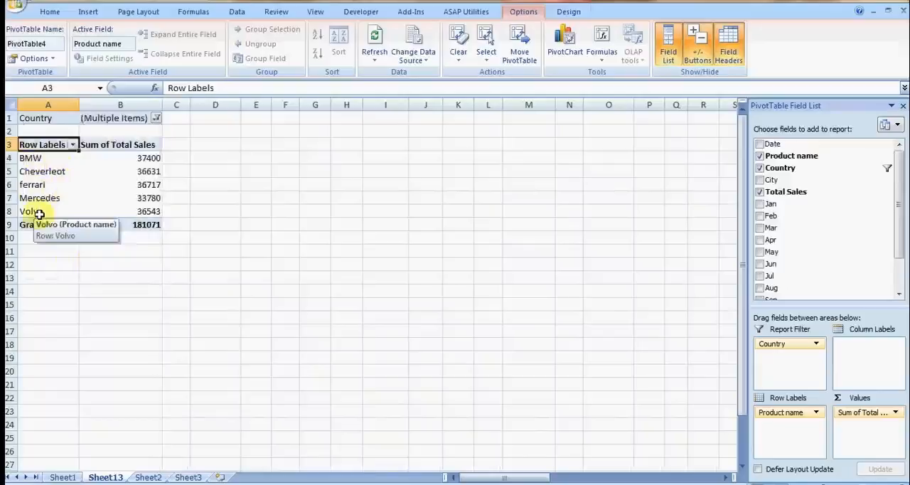
left_click(148, 275)
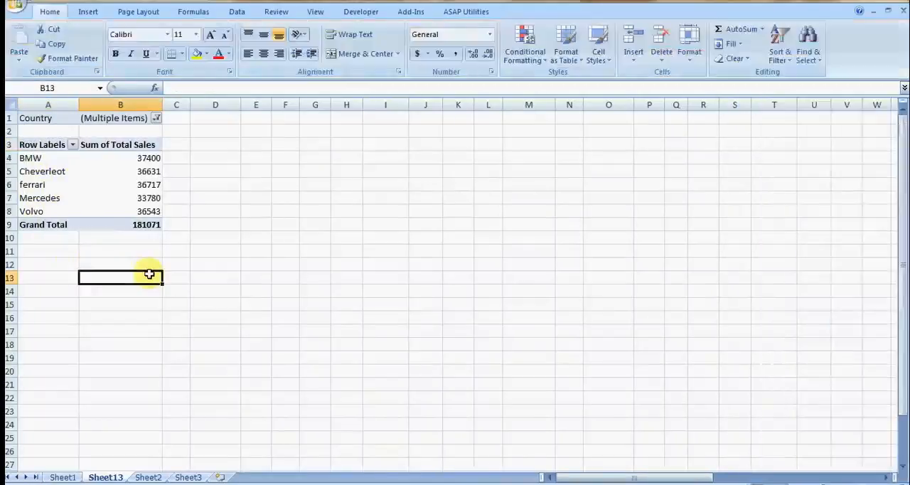
Step: In the PivotTable options, enable refreshing the data when opening the file
left_click(130, 197)
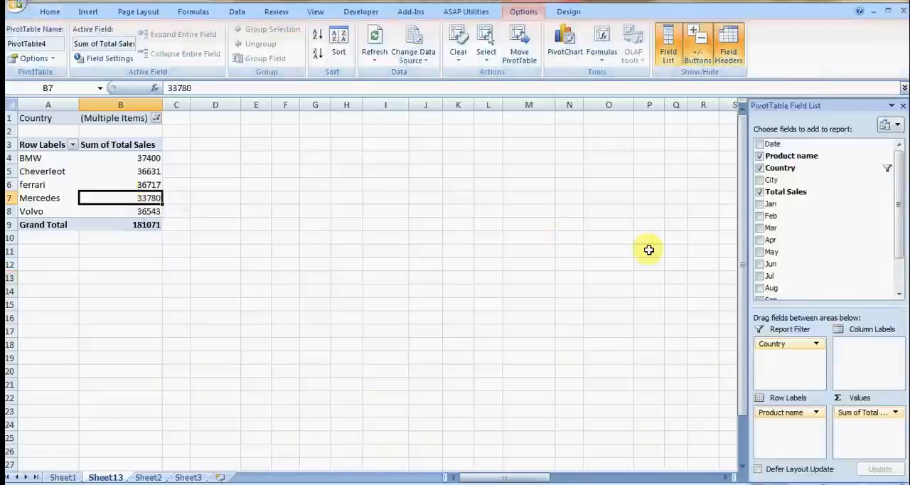
left_click(53, 58)
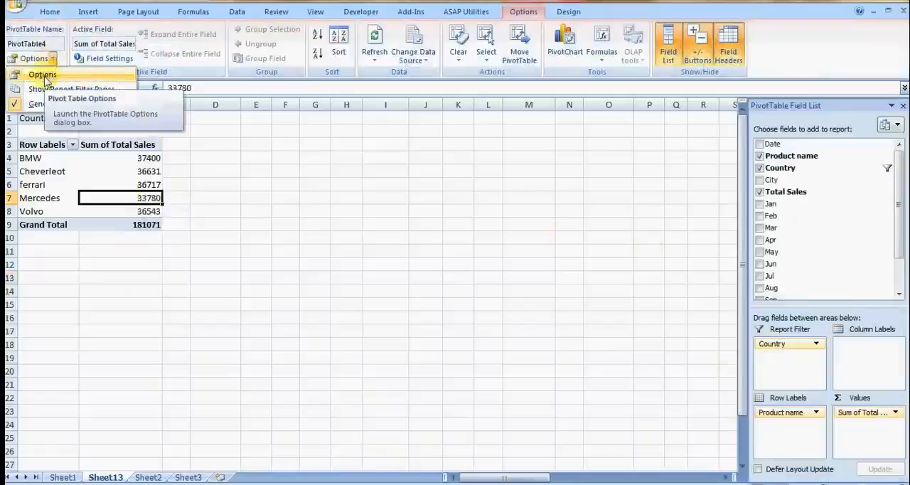
left_click(43, 74)
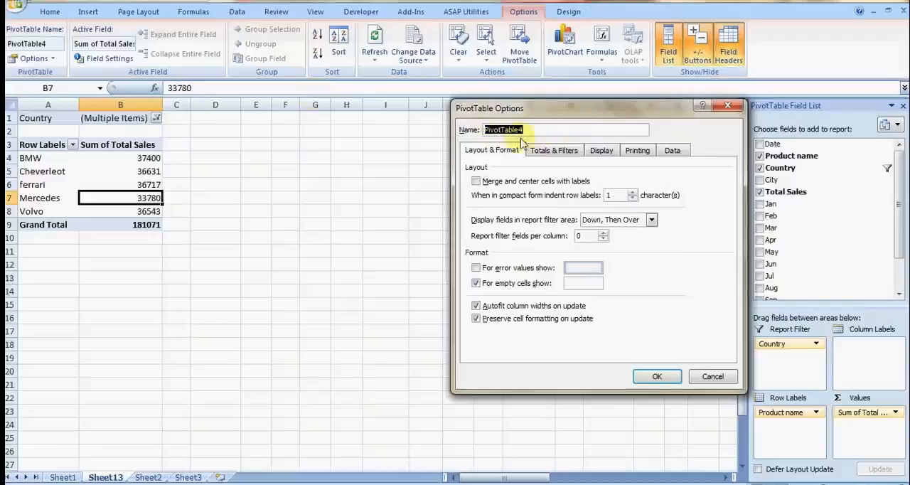
left_click(543, 154)
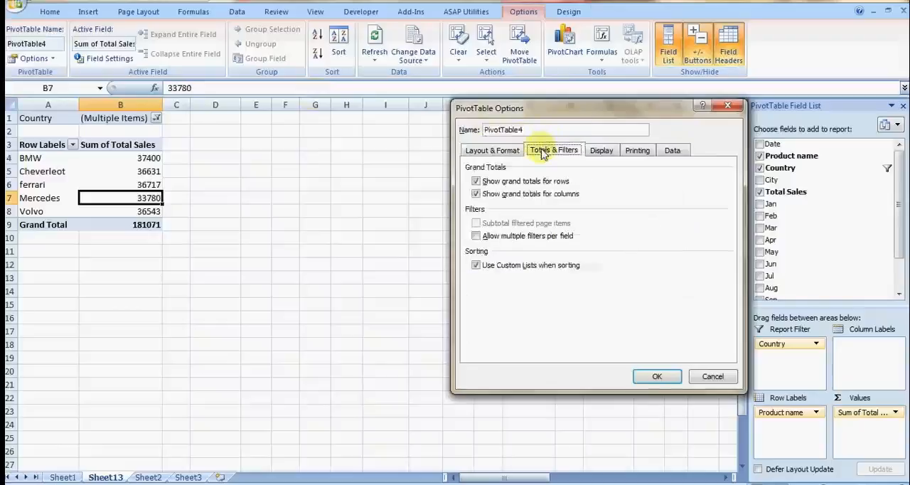
left_click(605, 153)
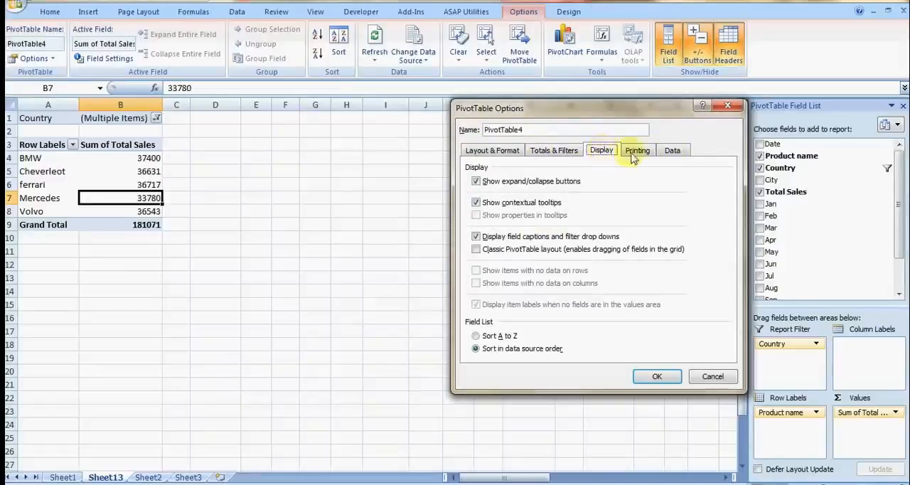
left_click(674, 152)
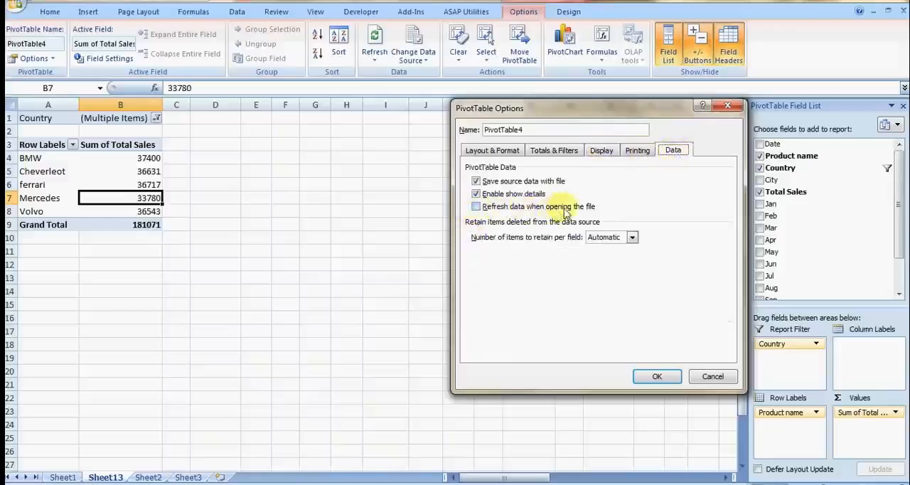
left_click(476, 207)
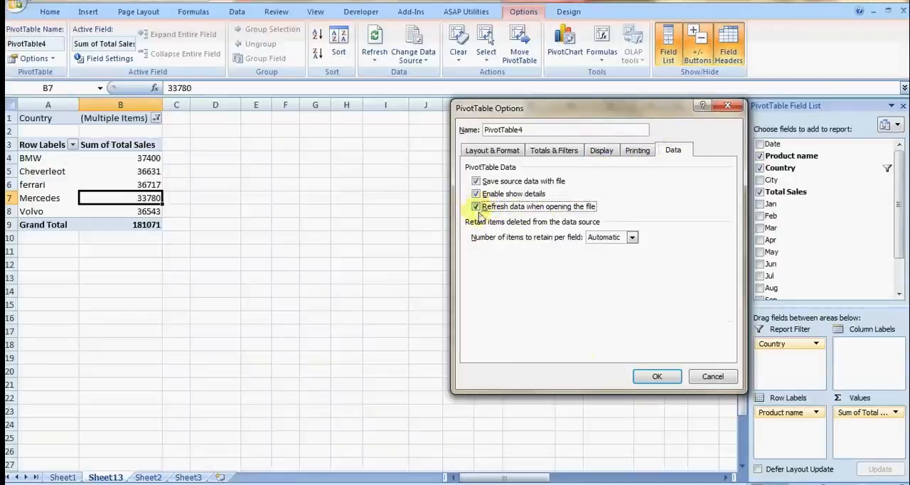
left_click(651, 378)
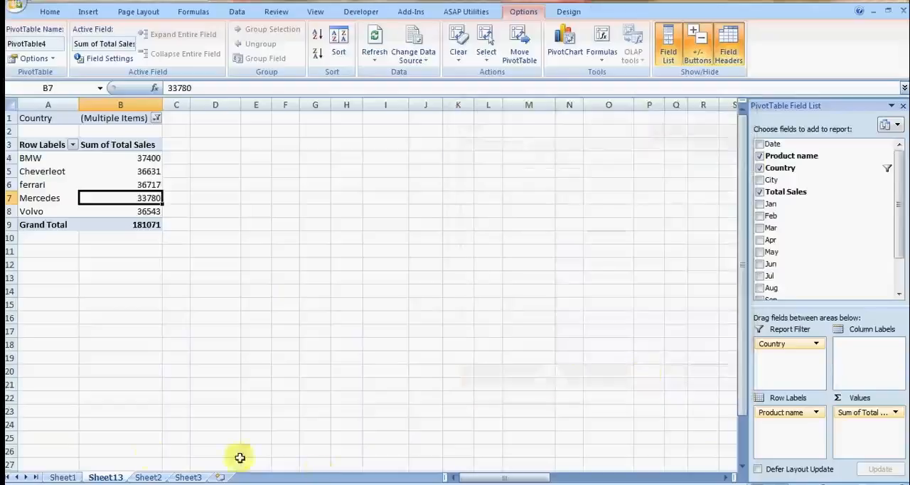
Step: Look through the car sales source records on Sheet2 and return to the pivot table on Sheet13
left_click(137, 478)
key("Down")
key("Down")
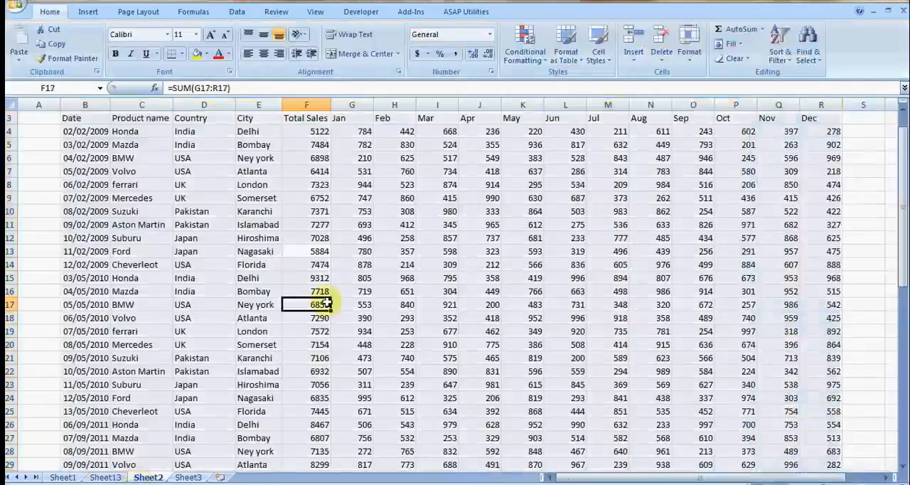
key("Down")
key("Down")
key("Down")
key("Down")
key("Down")
key("Down")
key("Down")
key("Down")
key("Down")
key("Down")
key("Down")
key("Down")
key("Down")
key("Down")
key("Down")
key("Down")
key("Down")
key("Down")
key("Down")
key("Down")
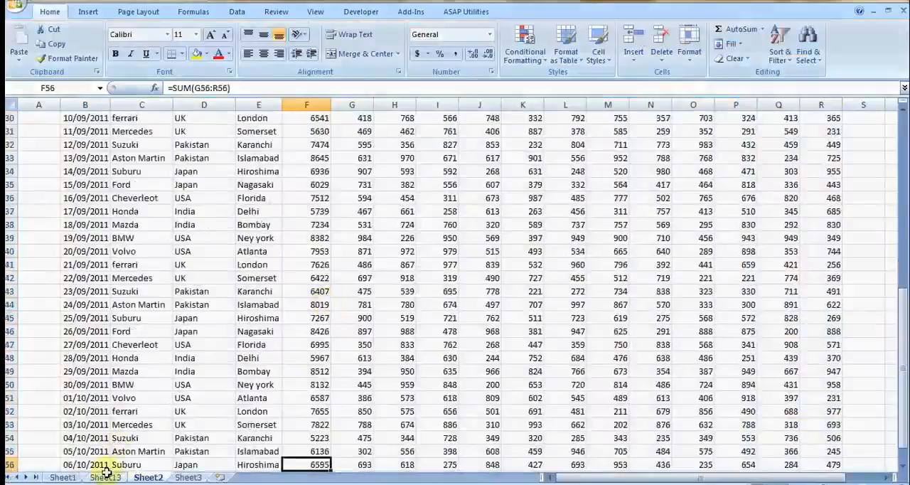
left_click(345, 289)
left_click(107, 477)
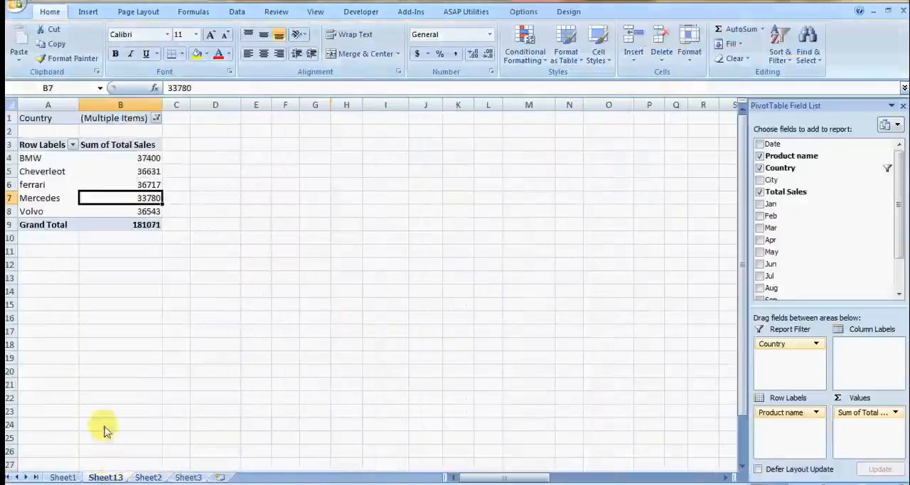
Step: Refresh the pivot table from its source data
left_click(105, 173)
right_click(105, 174)
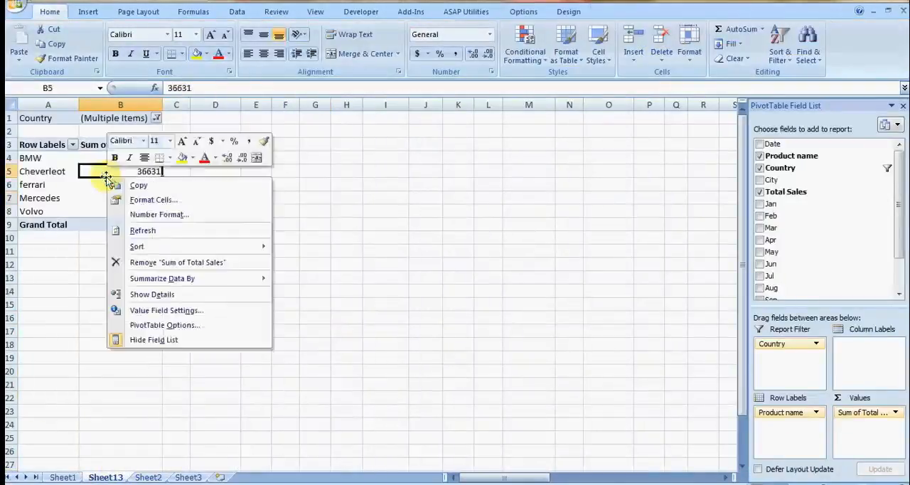
left_click(145, 231)
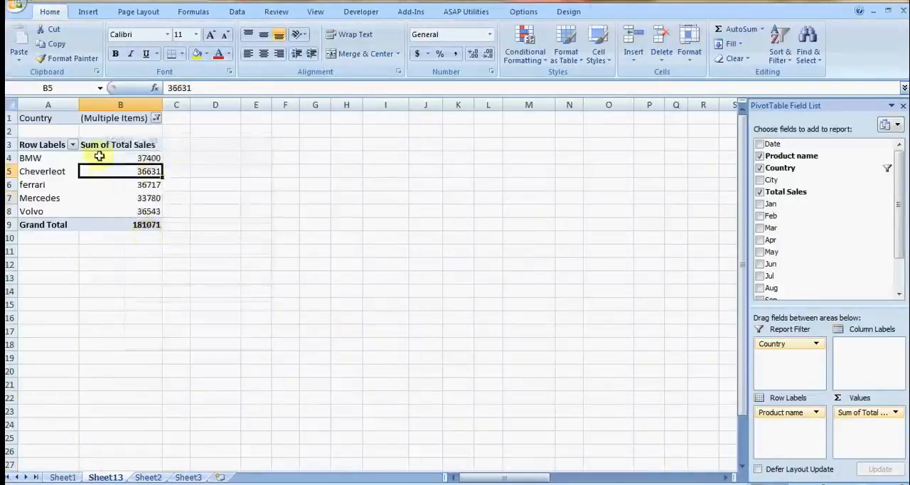
Step: Switch to the browser and view the Training Files page of the Excel Made Easy website, then reopen its home page
mouse_move(105, 174)
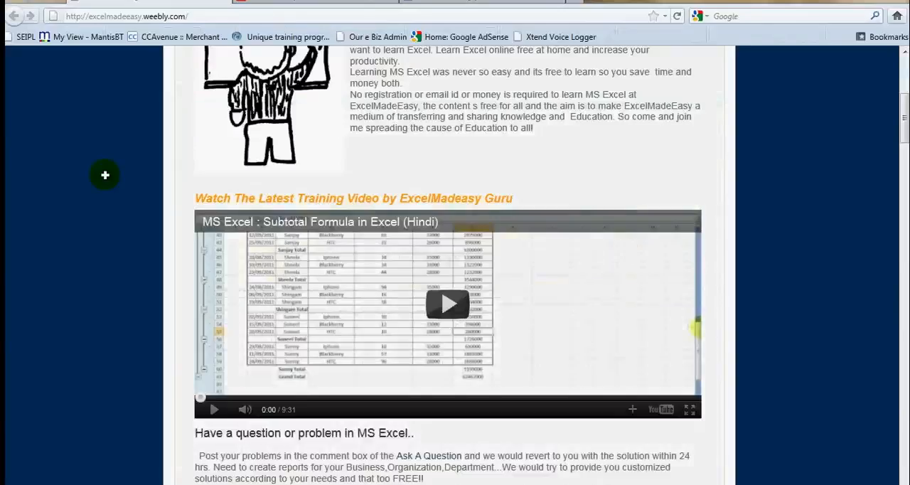
scroll(105, 175, "up", 5)
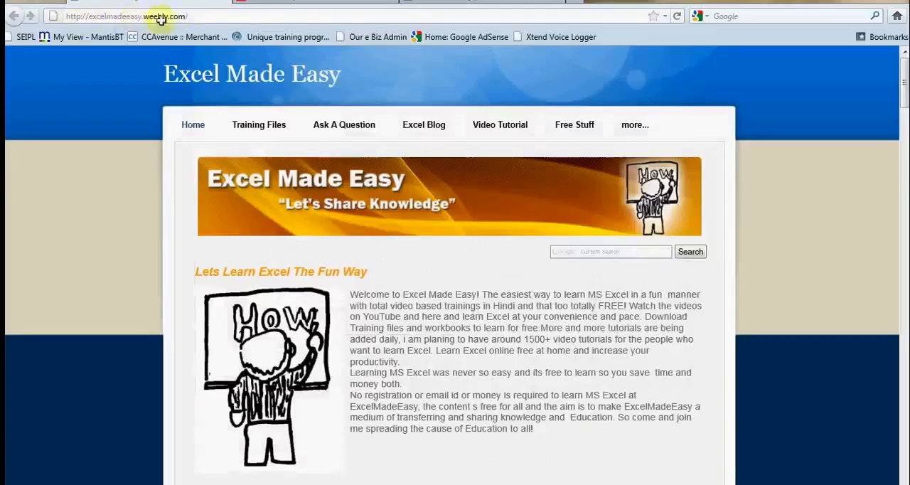
left_click(248, 124)
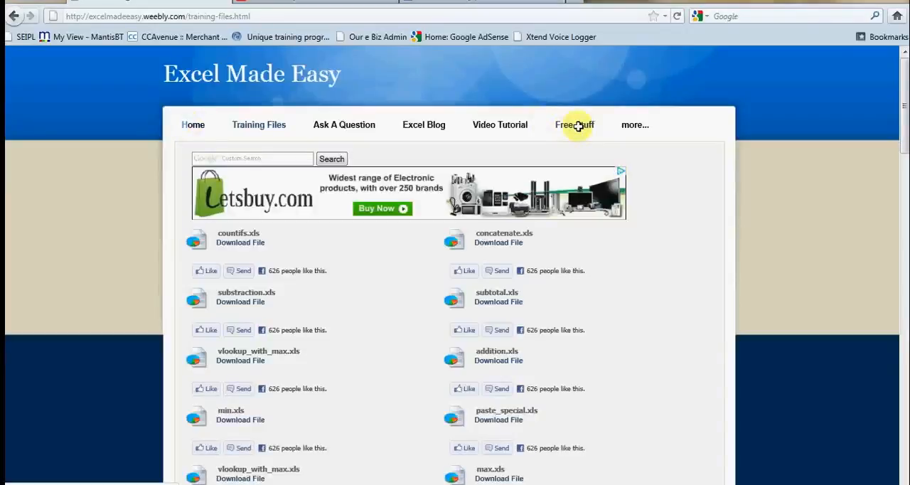
left_click(191, 125)
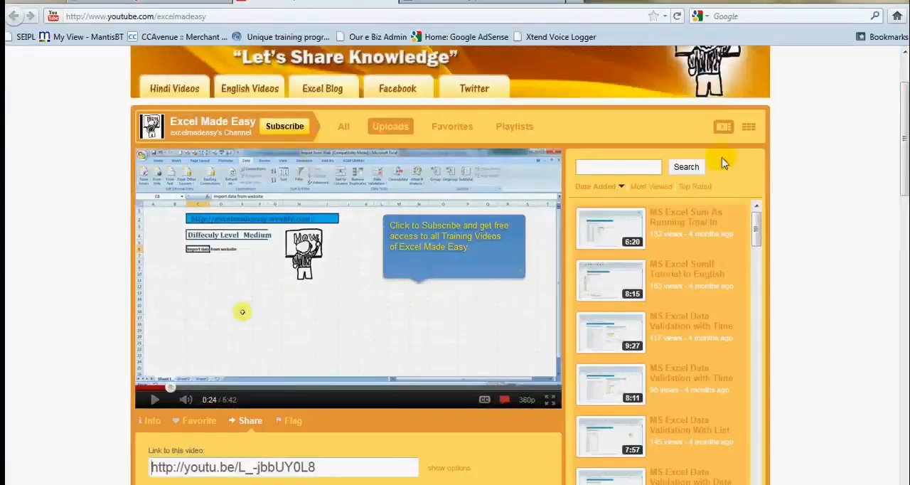
Step: Look over the Excel Made Easy YouTube channel and Facebook page, ending back on the website's home page
scroll(903, 163, "down", 3)
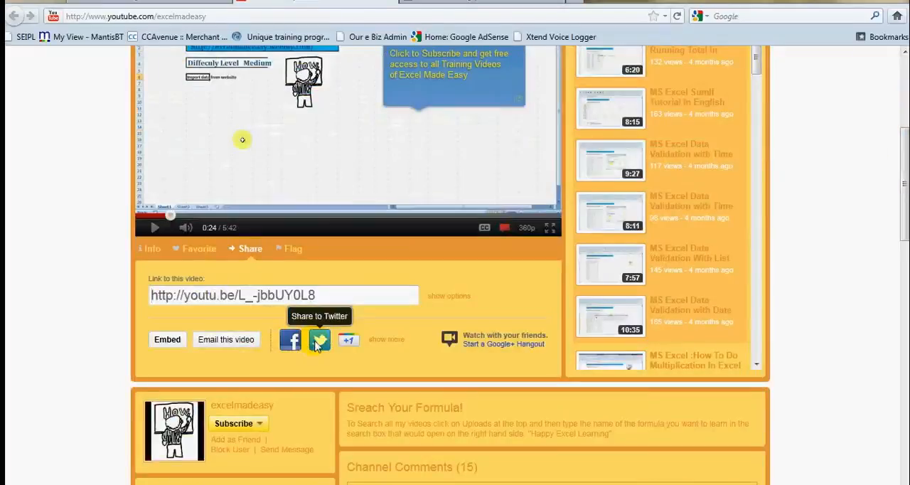
left_click_drag(904, 184, 903, 111)
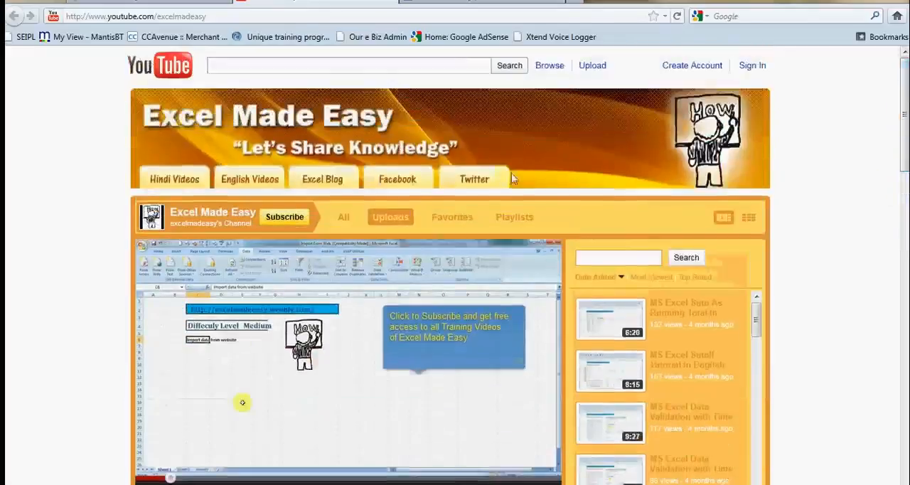
left_click(451, 4)
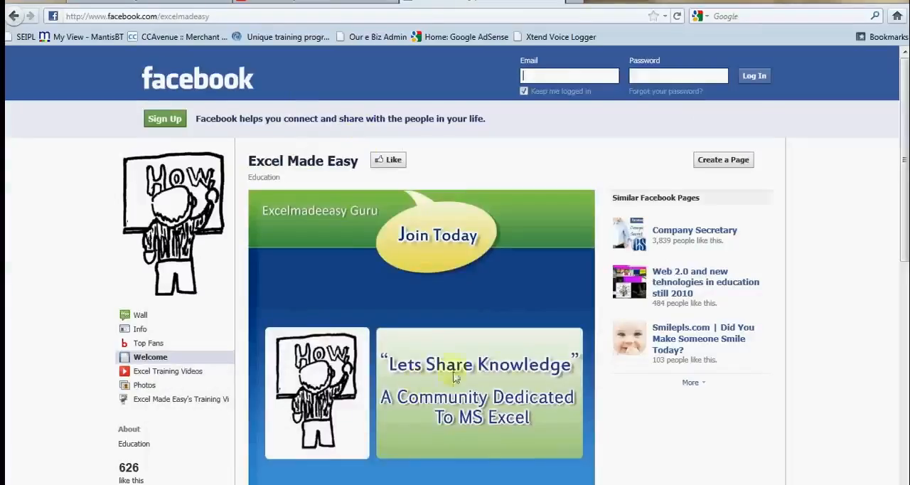
left_click(130, 1)
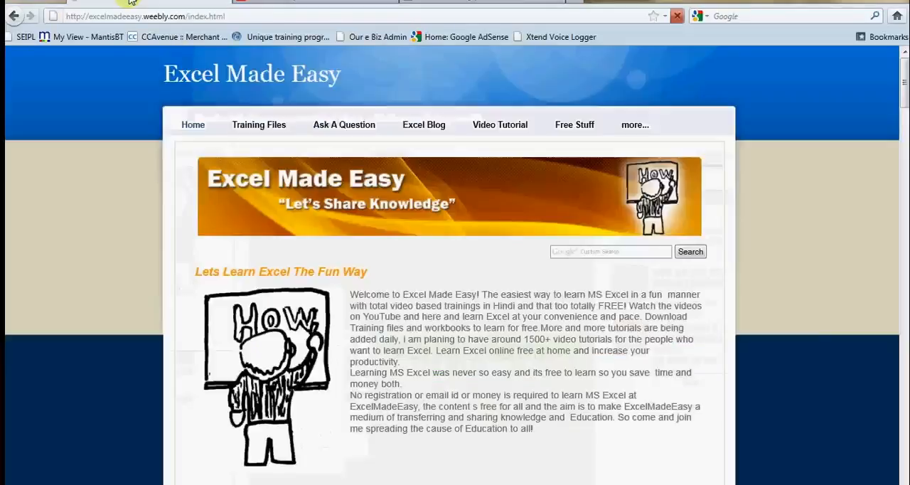